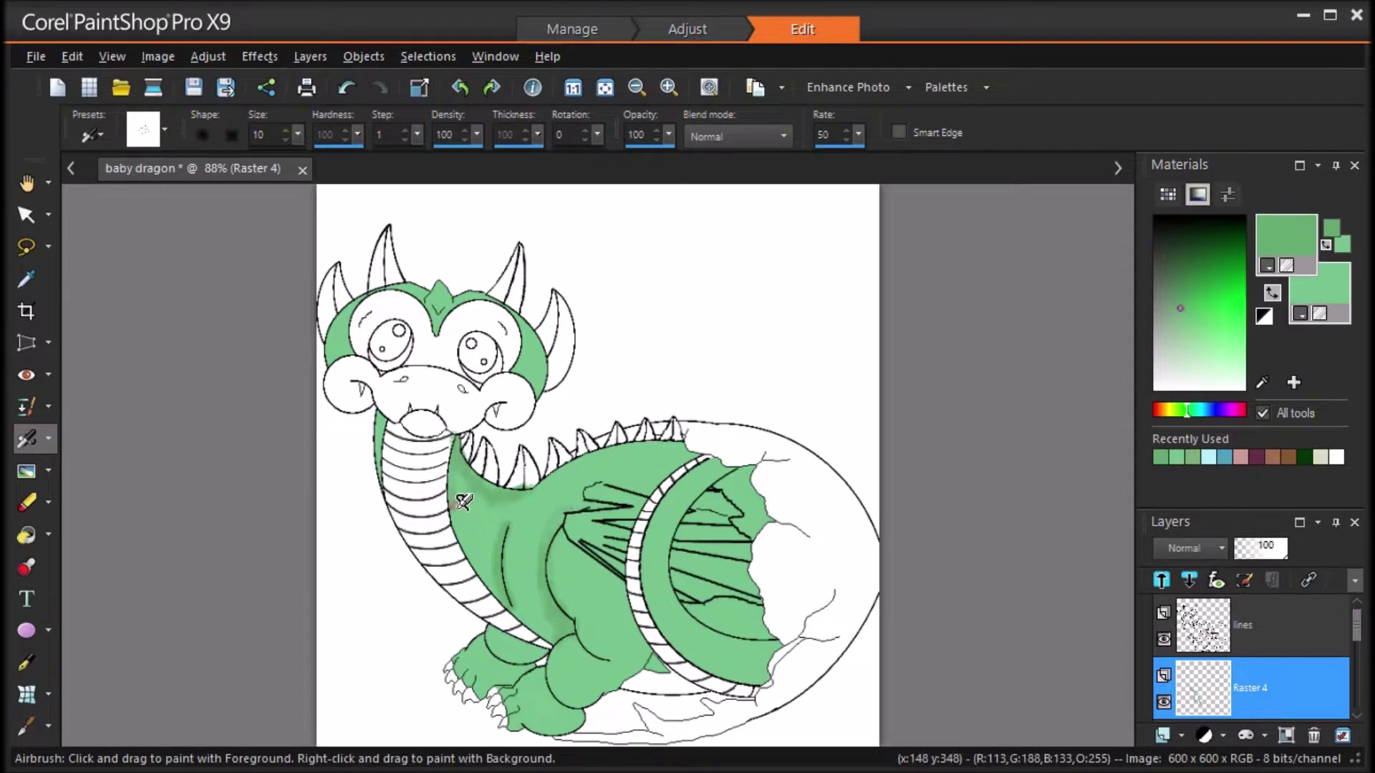
Step: Undo the last stroke and airbrush darker green shading along the dragon's wing and lower back at size 10
key(ctrl+z)
scroll(430, 295, up, 3)
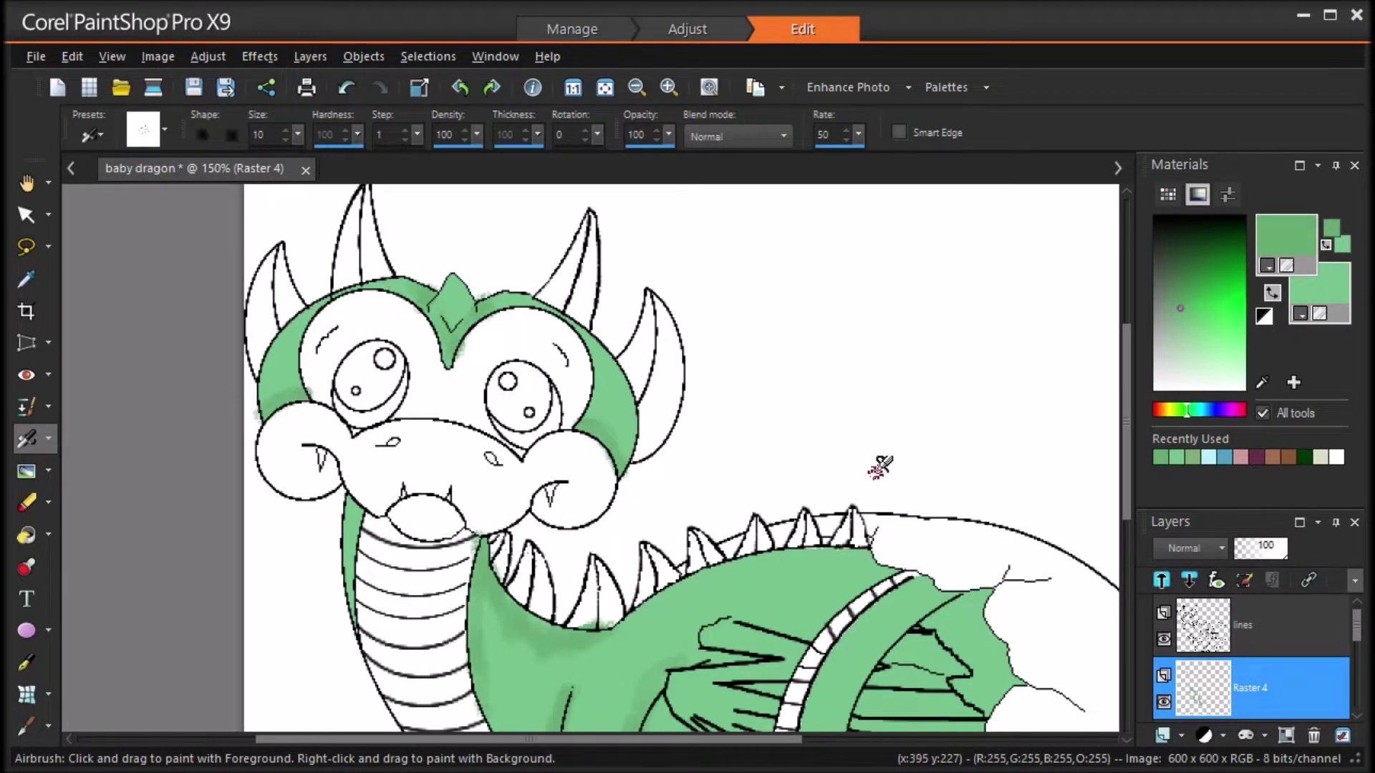
scroll(578, 615, down, 2)
mouse_move(927, 494)
mouse_down()
mouse_move(968, 506)
mouse_move(999, 559)
mouse_move(942, 505)
mouse_up()
drag(820, 517, 836, 487)
scroll(691, 465, down, 3)
mouse_move(897, 568)
mouse_down()
mouse_move(932, 607)
mouse_move(991, 581)
mouse_up()
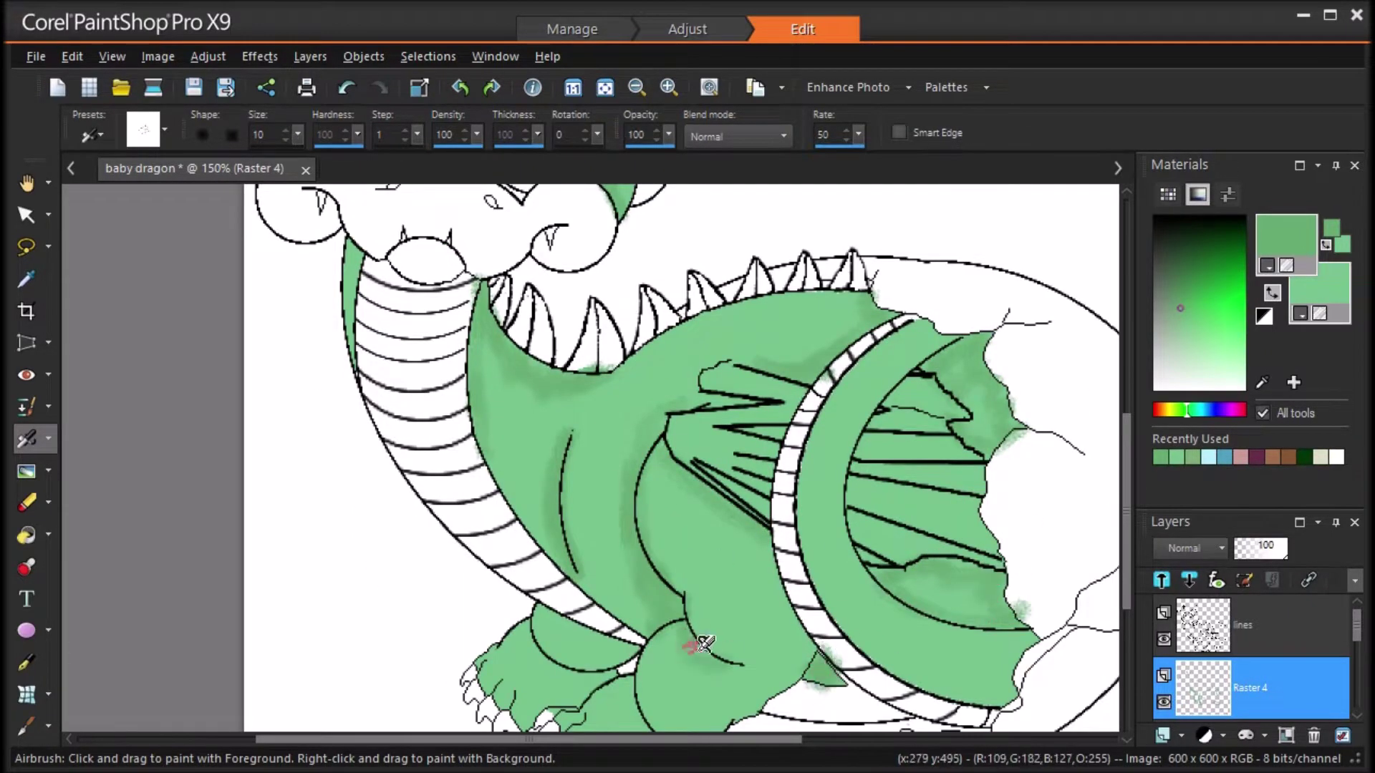
Step: Airbrush darker green shading on the dragon's legs, feet and the inner curve of the tail
scroll(633, 571, down, 2)
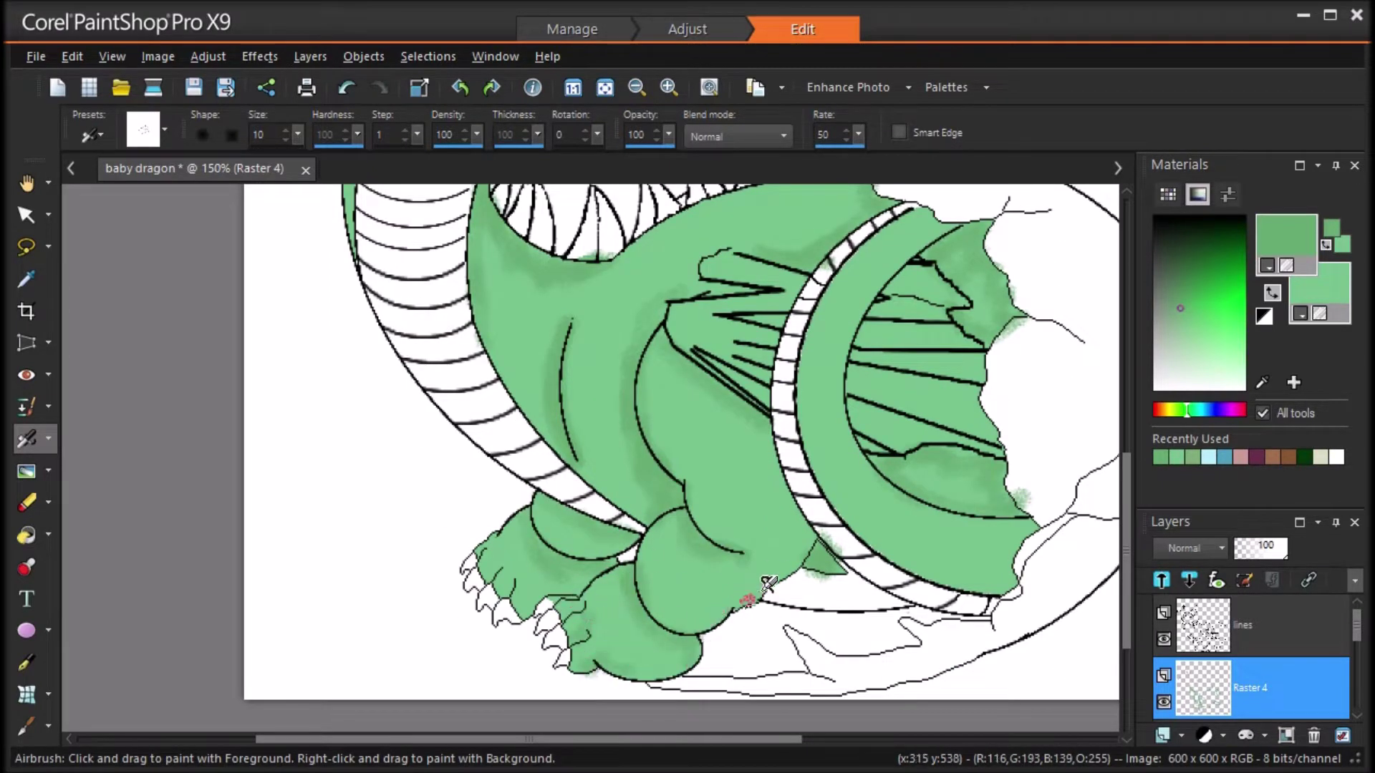
mouse_move(523, 510)
mouse_down()
mouse_move(498, 572)
mouse_move(562, 609)
mouse_up()
drag(838, 388, 1035, 523)
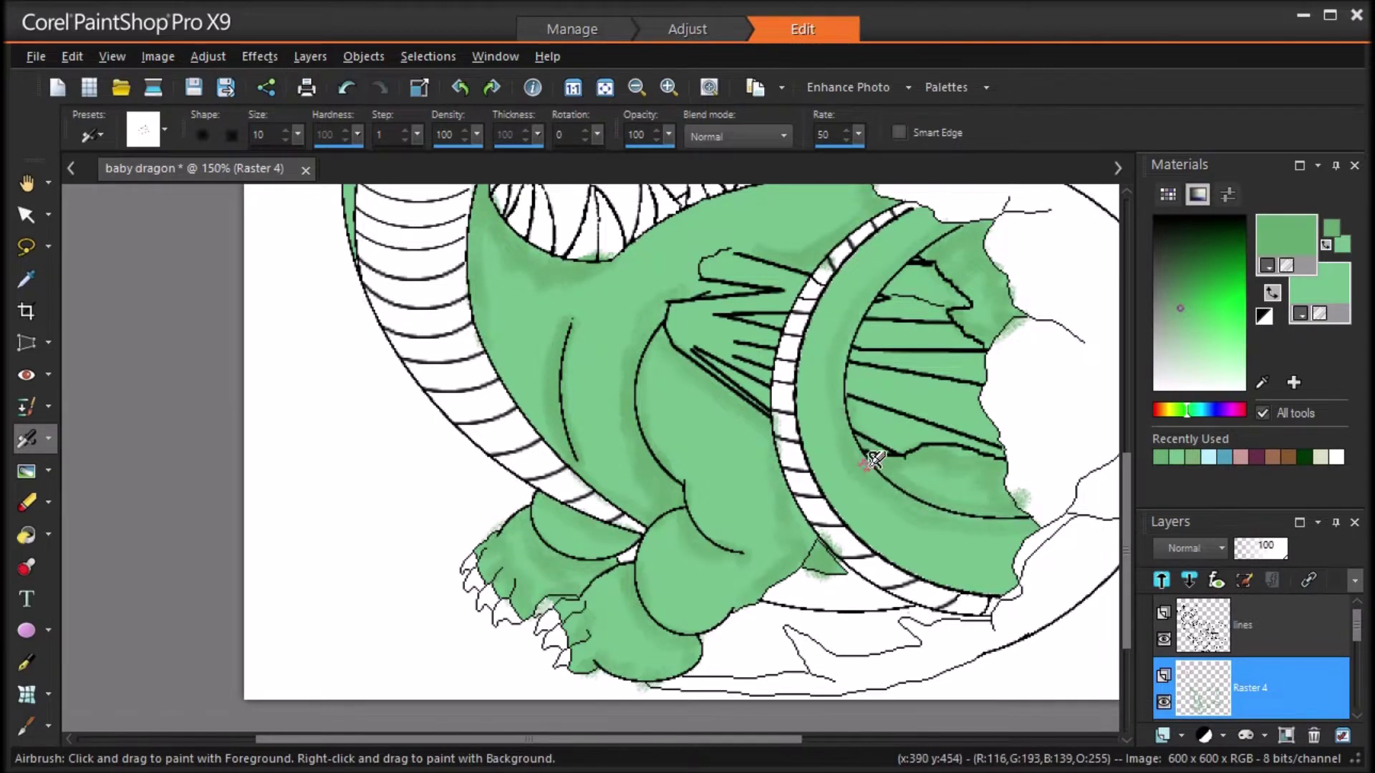
Step: Airbrush darker green shading along the upper back, the neck and the sides of the head
drag(1128, 511, 1130, 440)
drag(632, 438, 785, 371)
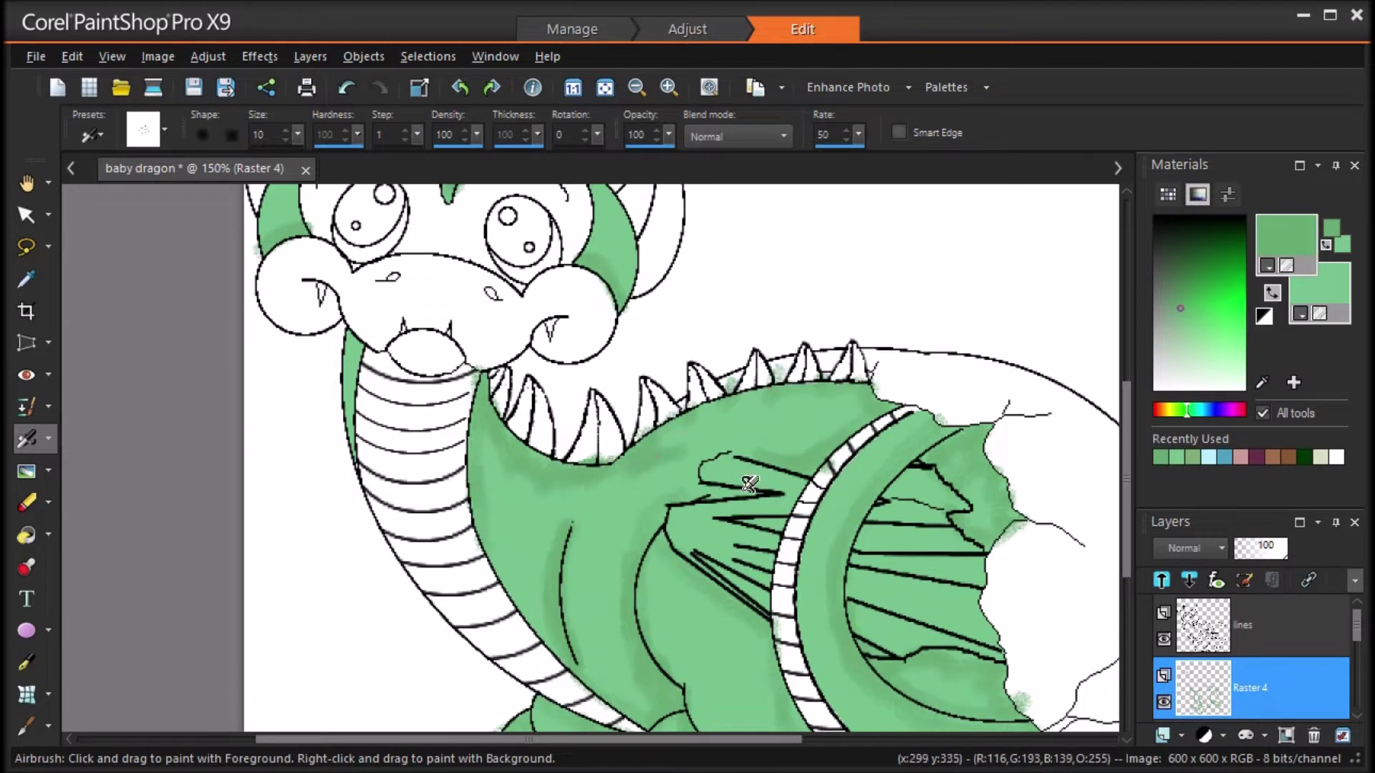
drag(352, 376, 349, 313)
drag(1128, 437, 1128, 381)
drag(291, 314, 259, 367)
drag(623, 369, 638, 410)
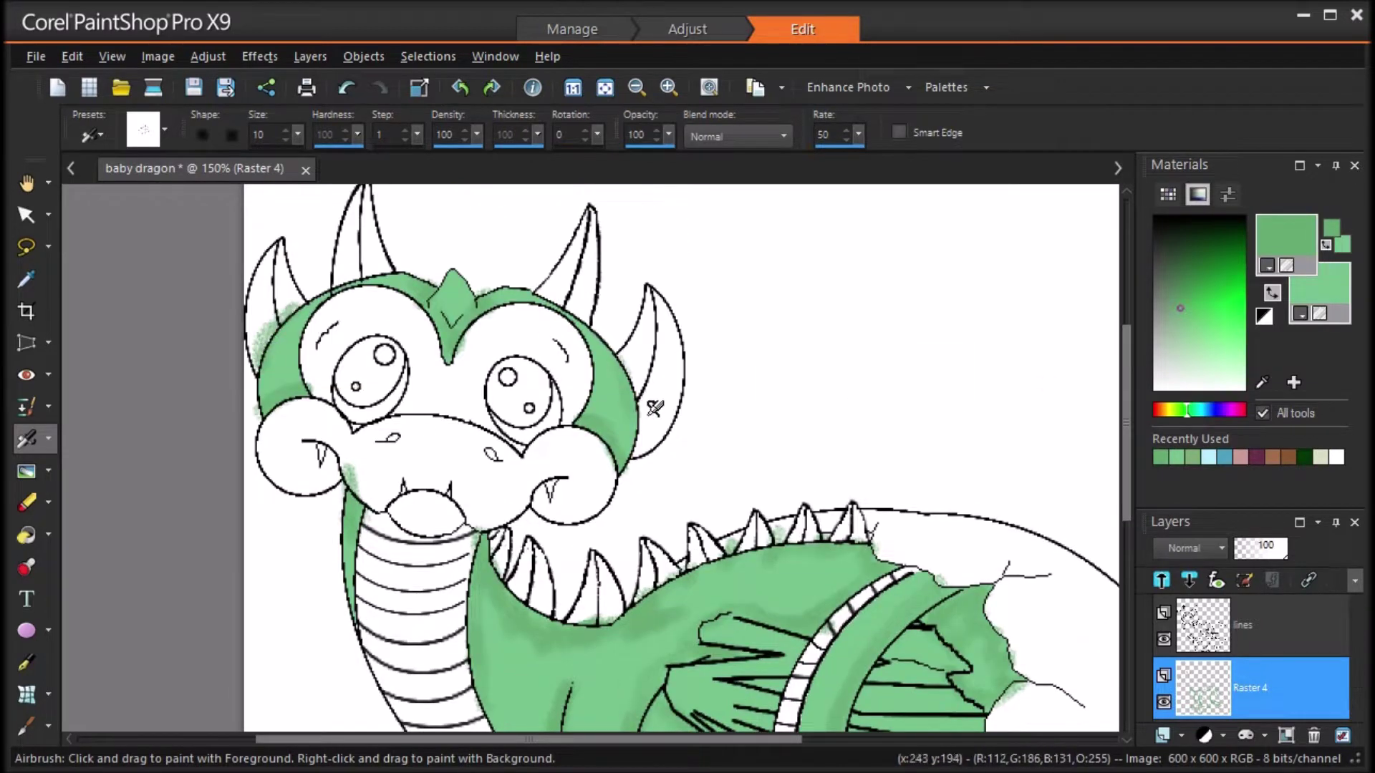
click(709, 87)
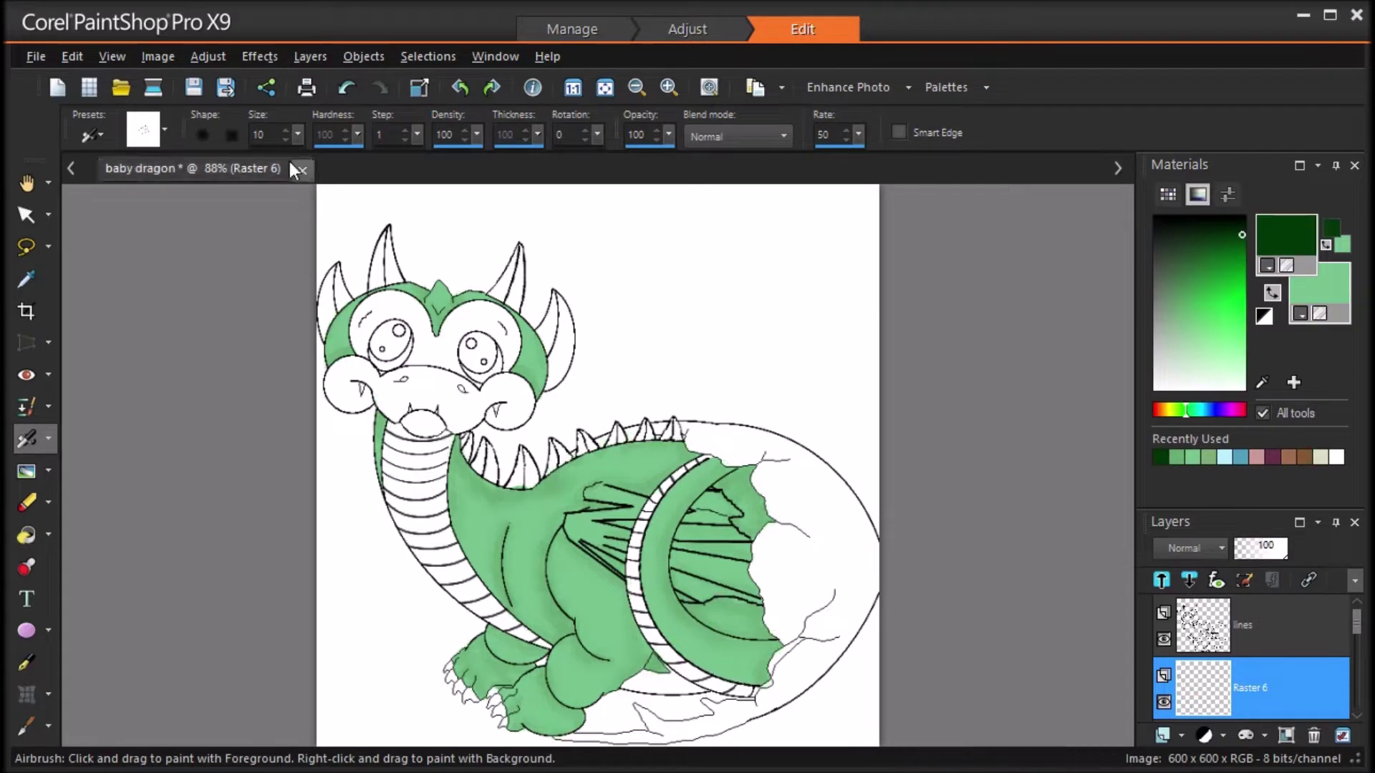
Step: Airbrush very dark green shadows at size 11 on the neck, head, wing, body folds, legs and tail
drag(469, 457, 477, 470)
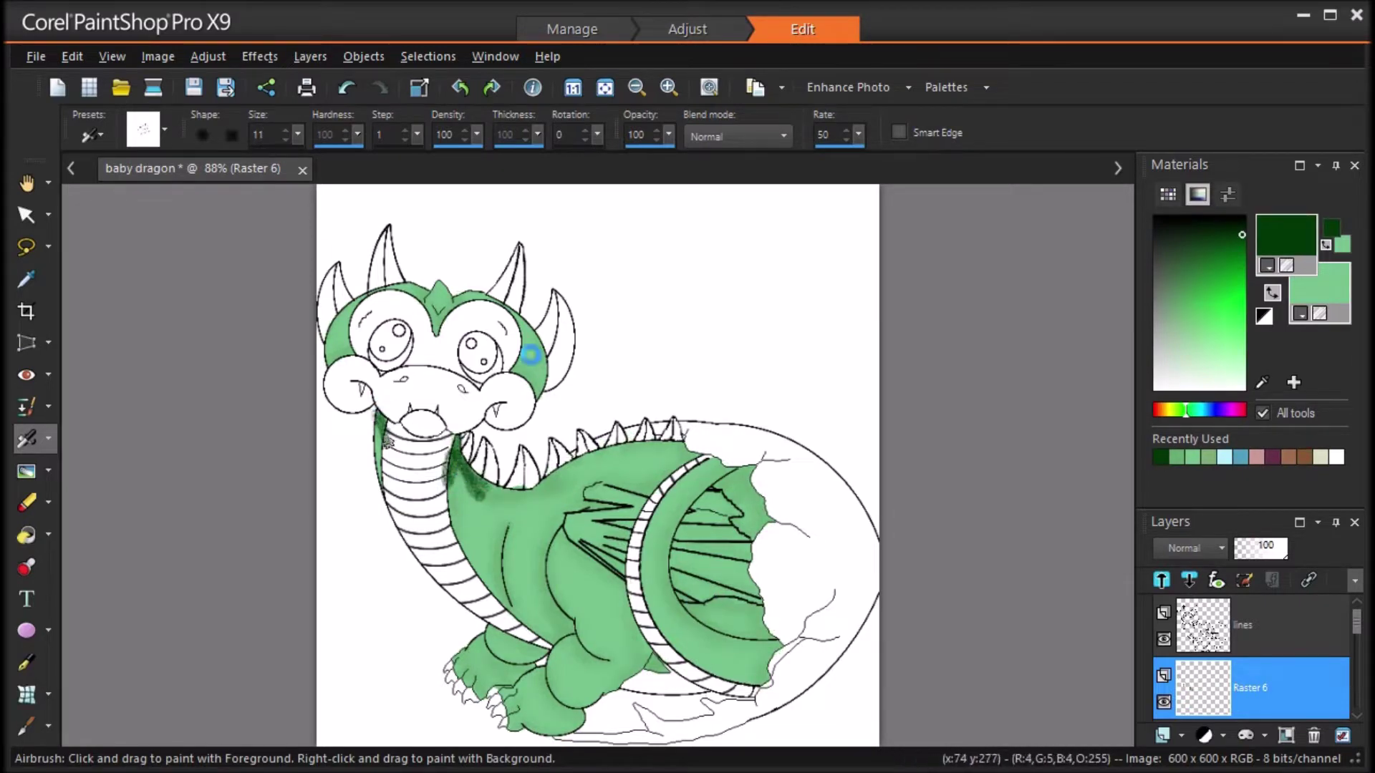
mouse_move(354, 347)
mouse_down()
mouse_move(430, 285)
mouse_move(462, 292)
mouse_up()
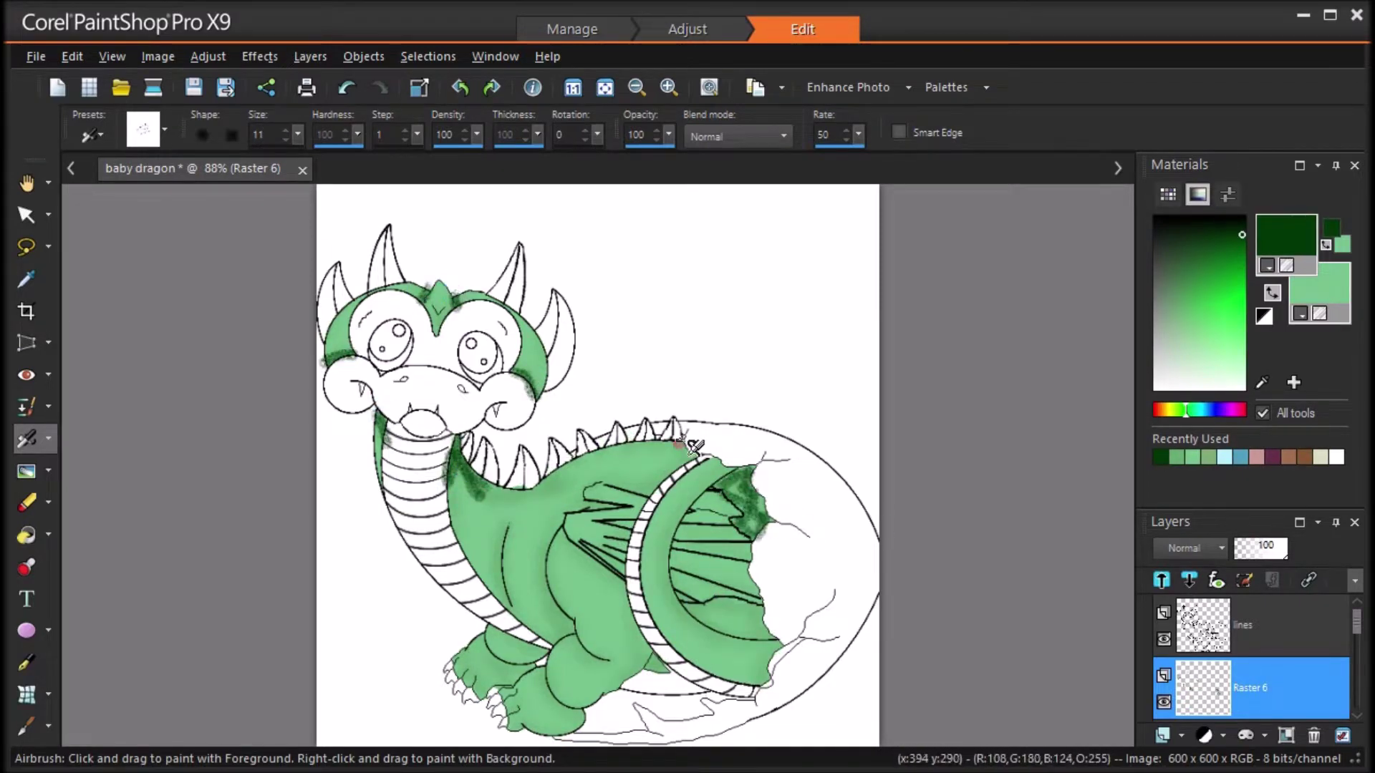
mouse_move(558, 636)
mouse_down()
mouse_move(540, 590)
mouse_move(555, 527)
mouse_move(606, 536)
mouse_up()
mouse_move(714, 569)
mouse_down()
mouse_move(744, 531)
mouse_move(695, 571)
mouse_move(724, 627)
mouse_move(752, 606)
mouse_move(670, 658)
mouse_up()
drag(571, 661, 655, 663)
drag(756, 679, 715, 475)
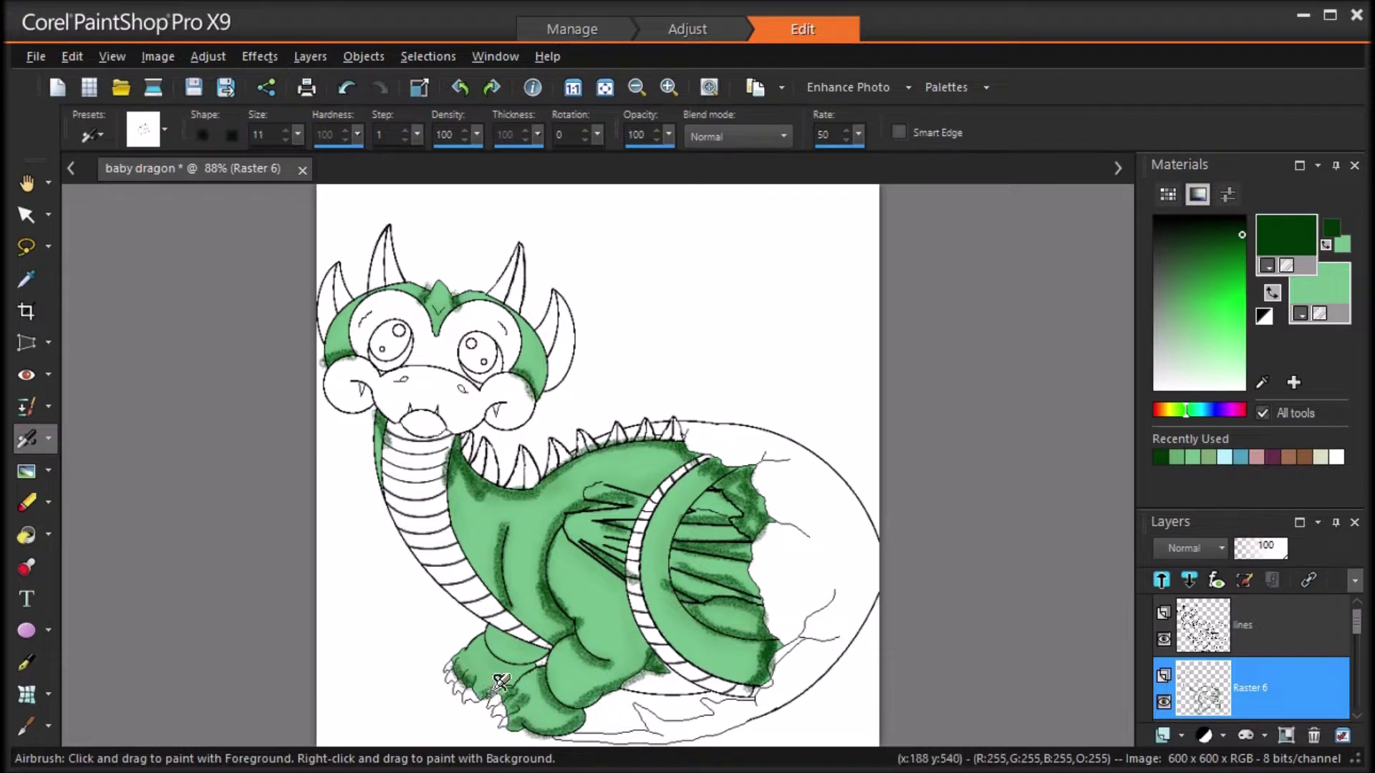
drag(456, 547, 555, 638)
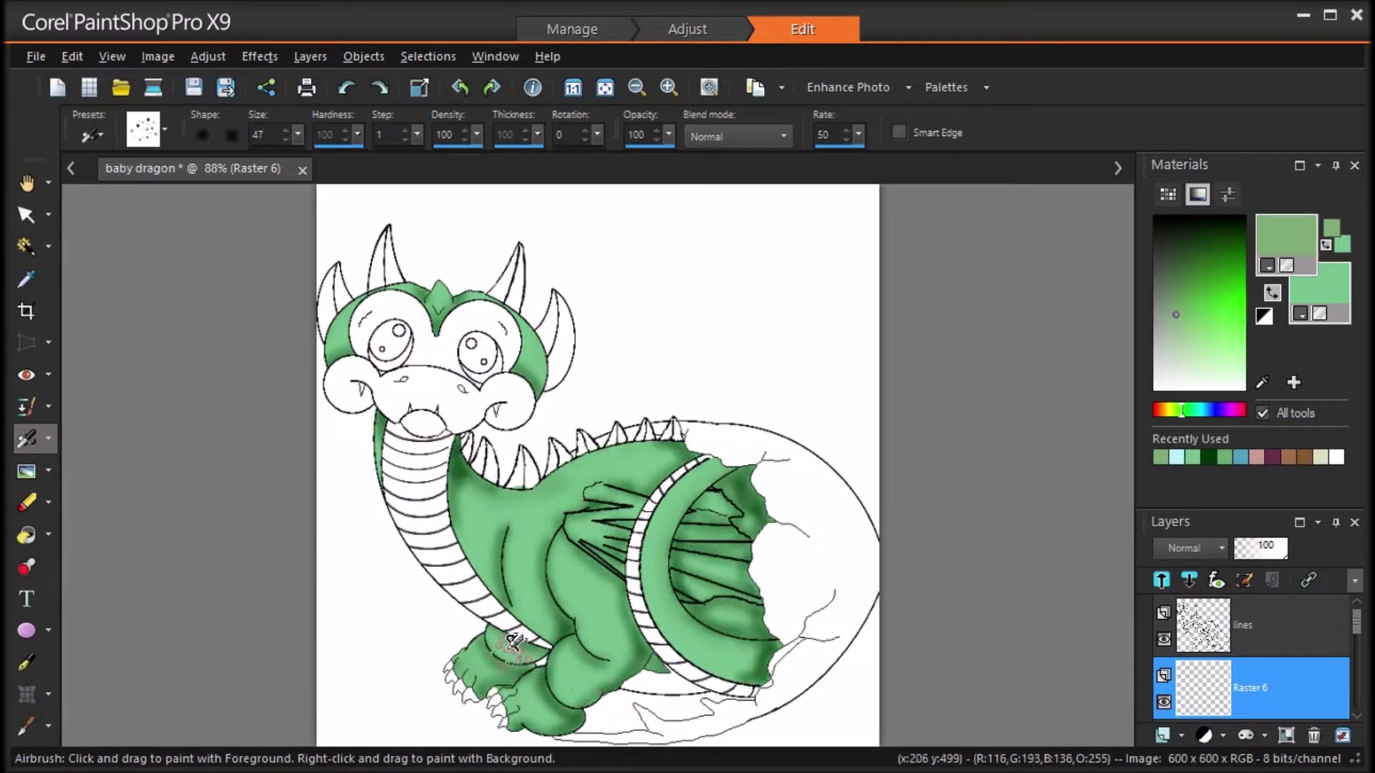
Step: Airbrush muted green mottling at size 47 over the dragon's legs, body, tail, neck and head
mouse_move(513, 642)
mouse_down()
mouse_move(544, 662)
mouse_move(566, 633)
mouse_move(680, 595)
mouse_move(718, 562)
mouse_up()
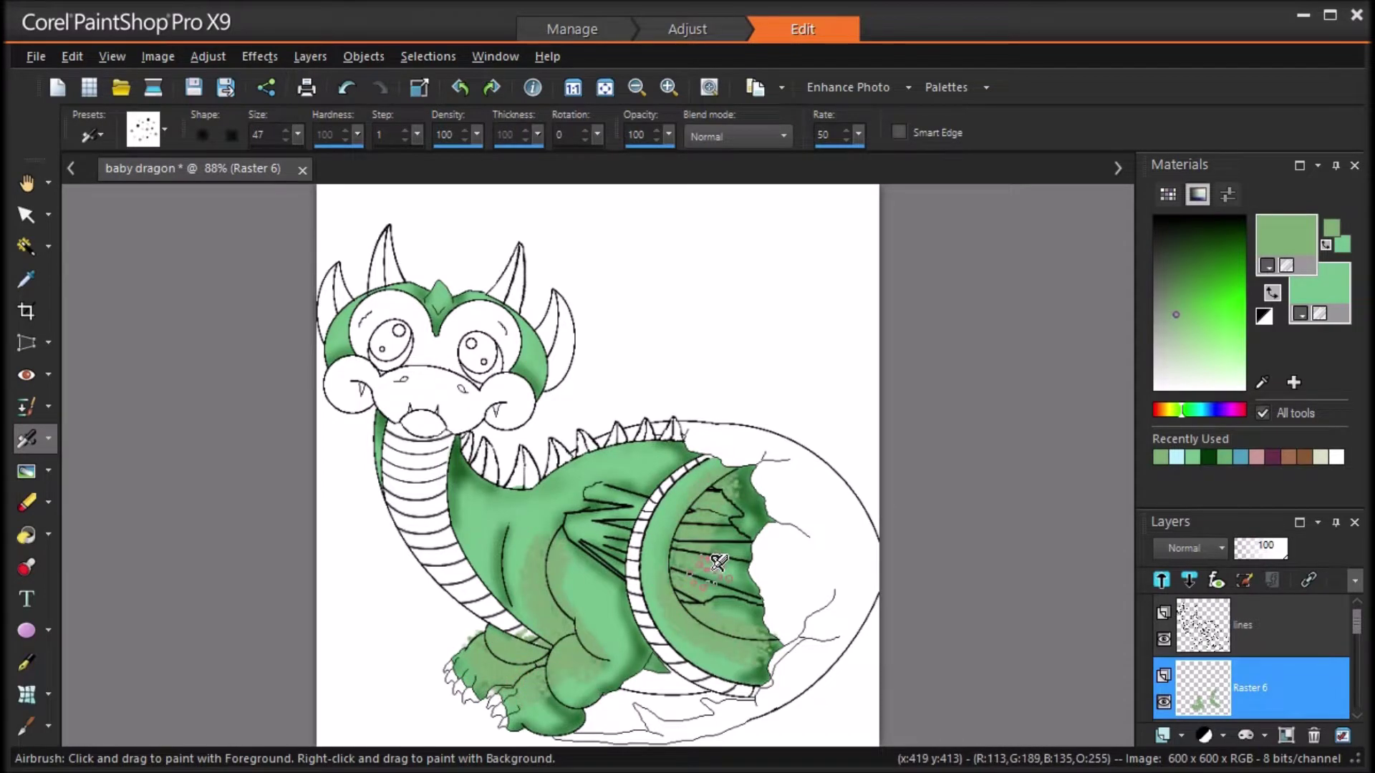
scroll(739, 597, up, 1)
drag(430, 469, 447, 519)
drag(512, 469, 658, 428)
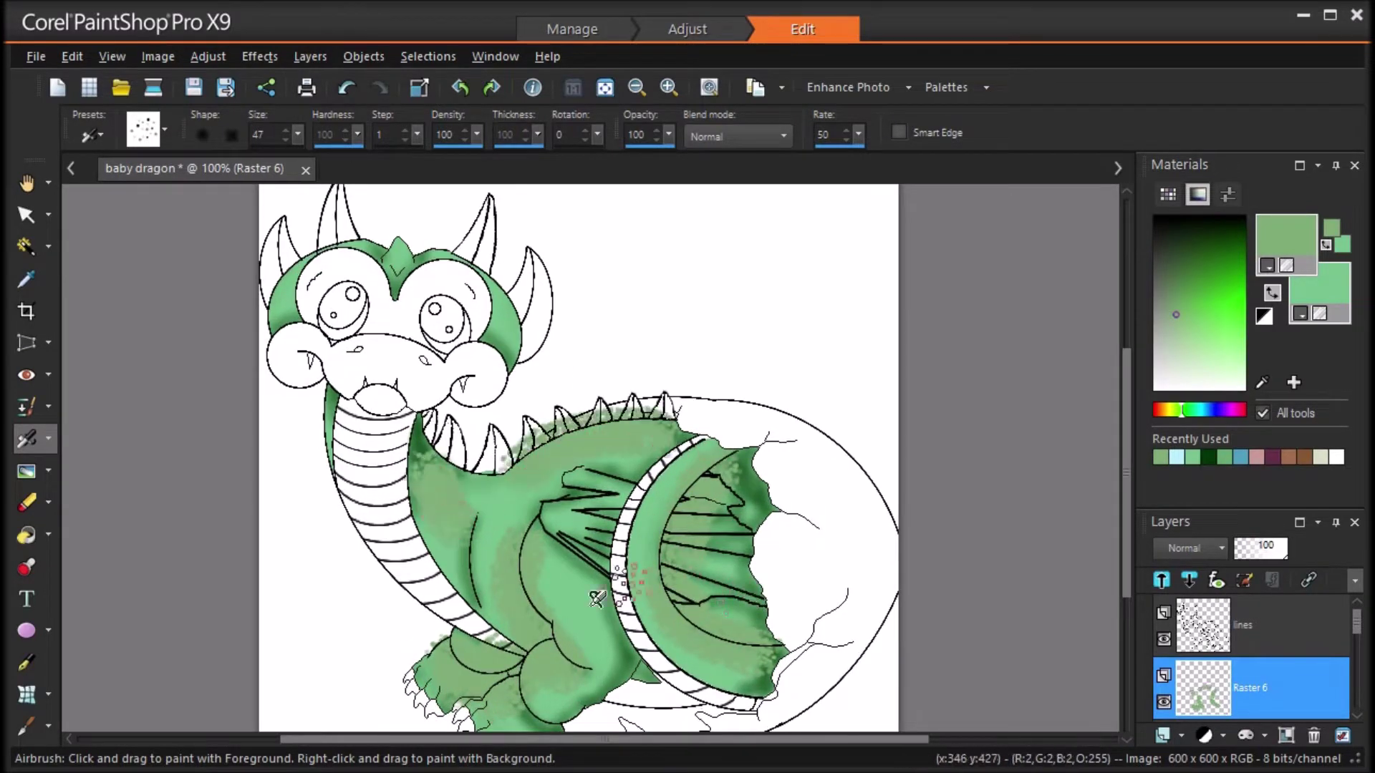
drag(573, 576, 617, 648)
drag(297, 304, 405, 252)
drag(494, 297, 526, 344)
Step: Soften the muted green mottling layer with an Average blur
click(208, 56)
mouse_move(426, 396)
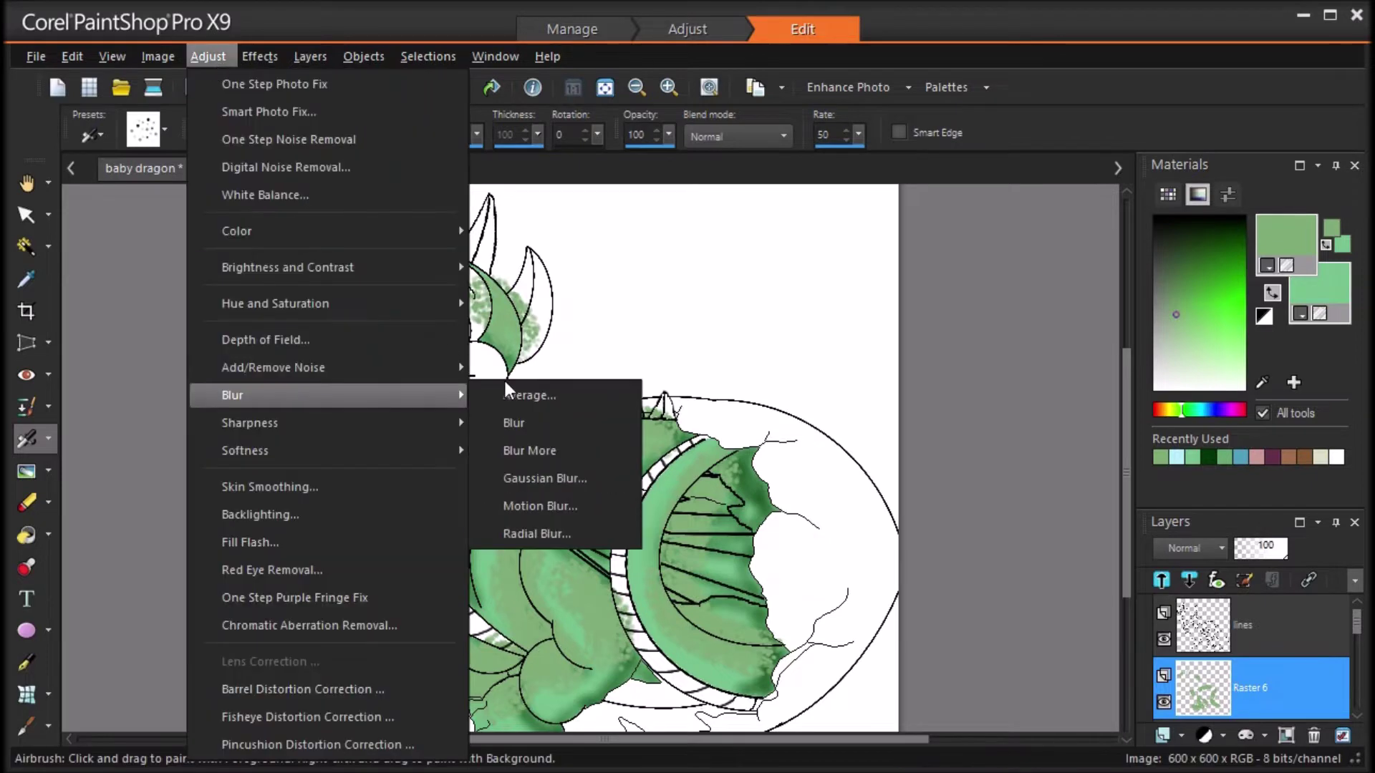
click(529, 395)
drag(1221, 436, 1301, 462)
click(1064, 485)
Step: Try several blend modes, including Overlay and Hard Light, on the blurred mottling layer and adjust its opacity
click(1221, 549)
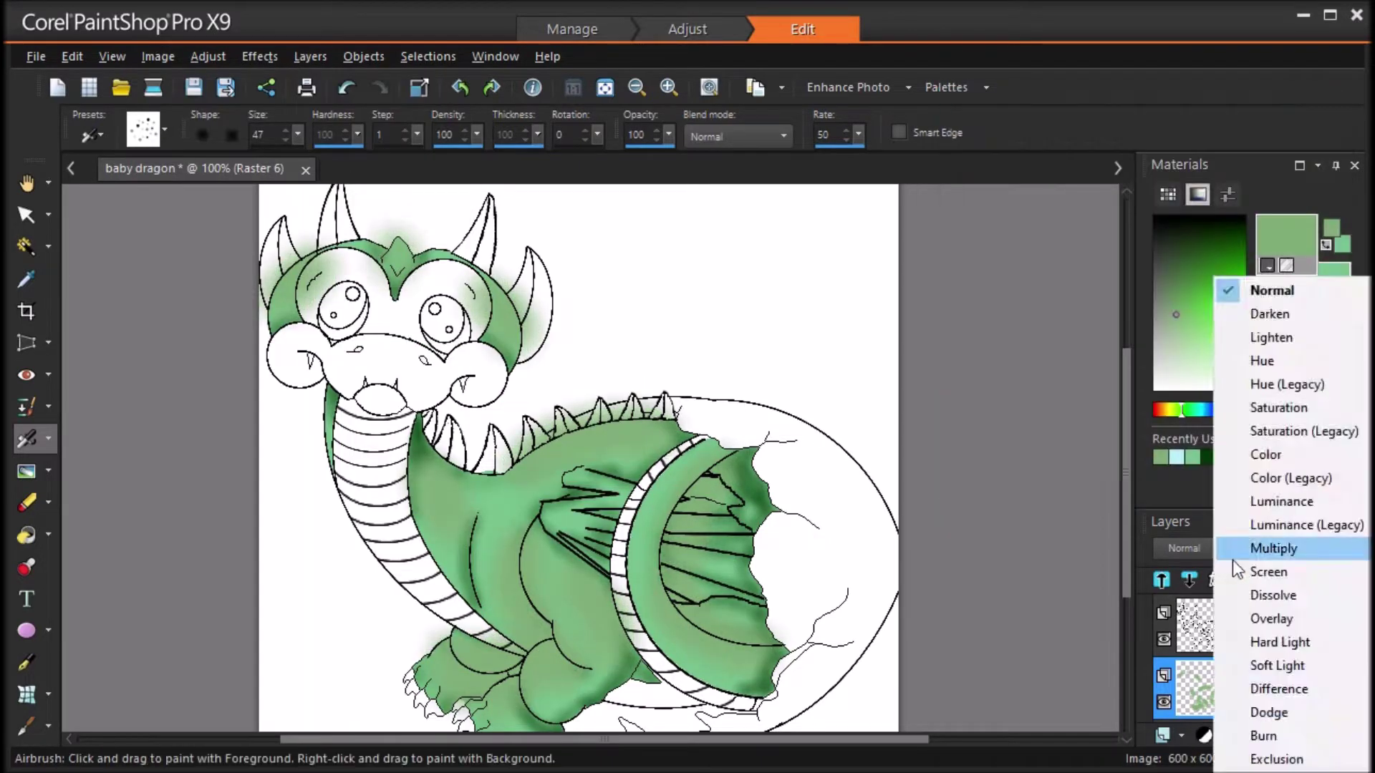
click(1253, 619)
click(1222, 553)
click(1250, 550)
click(1209, 553)
click(1329, 660)
click(1220, 550)
click(1274, 605)
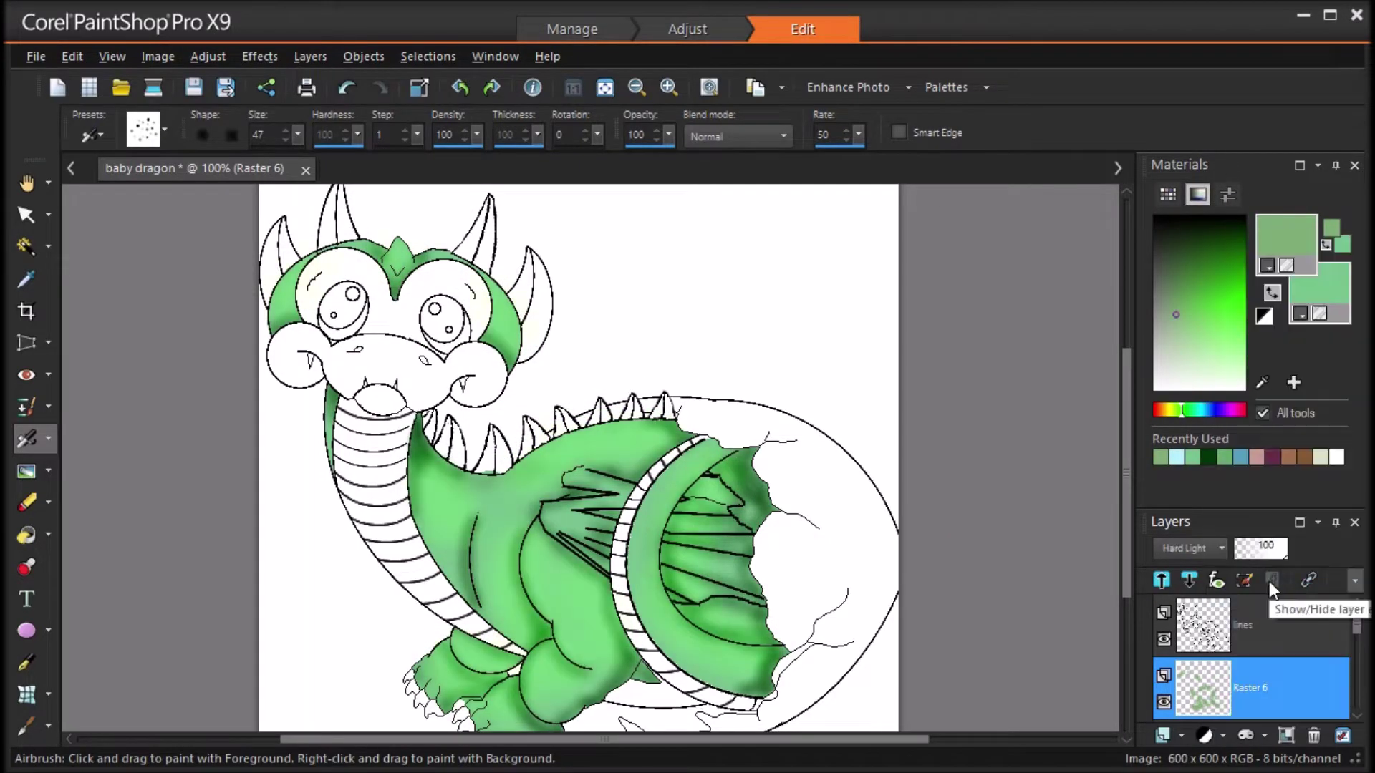
click(1189, 548)
click(1231, 708)
click(1258, 548)
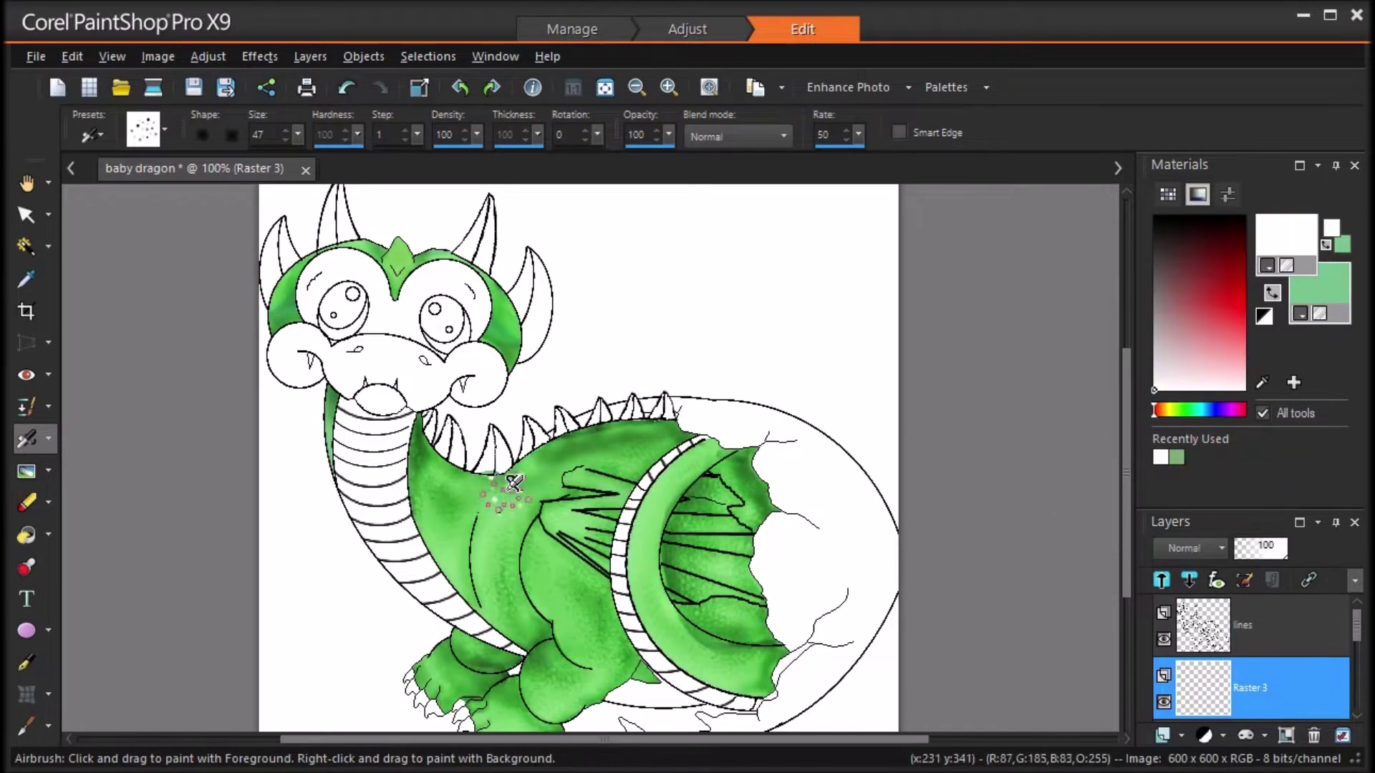
Step: Airbrush white speckled highlights at size 47 over the body, legs, wing, tail and head
mouse_move(559, 444)
mouse_down()
mouse_move(458, 523)
mouse_move(585, 564)
mouse_move(564, 668)
mouse_move(673, 584)
mouse_move(688, 509)
mouse_move(580, 501)
mouse_move(569, 519)
mouse_up()
scroll(570, 519, down, 2)
drag(487, 644, 517, 662)
drag(438, 594, 469, 588)
drag(512, 458, 509, 526)
mouse_move(594, 387)
mouse_down()
mouse_move(634, 393)
mouse_move(643, 416)
mouse_up()
drag(1127, 471, 1127, 453)
drag(737, 444, 691, 505)
drag(279, 276, 288, 252)
drag(392, 232, 402, 223)
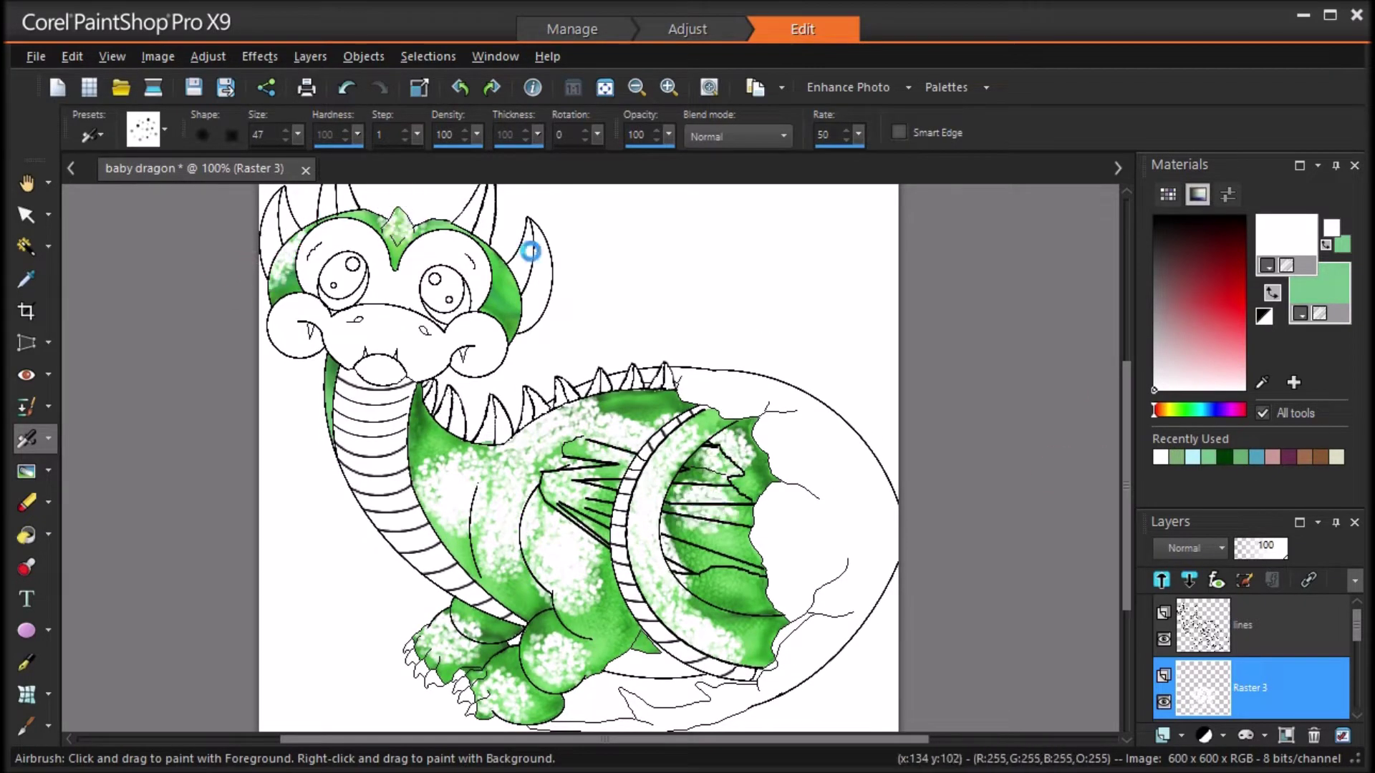
Step: Soften the white highlights with an Average blur and blend their layer in Overlay mode with adjusted opacity
click(208, 56)
mouse_move(421, 398)
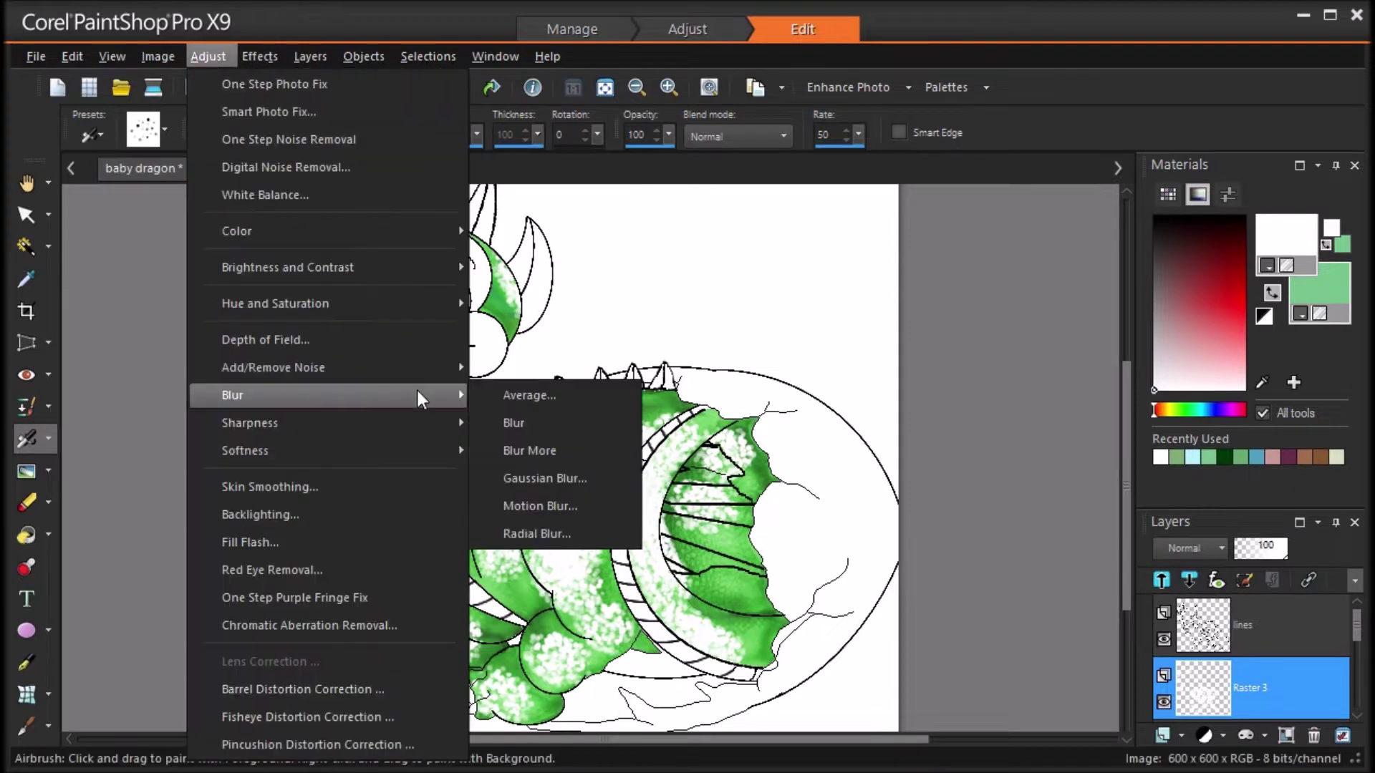
click(529, 395)
key(Return)
click(1195, 550)
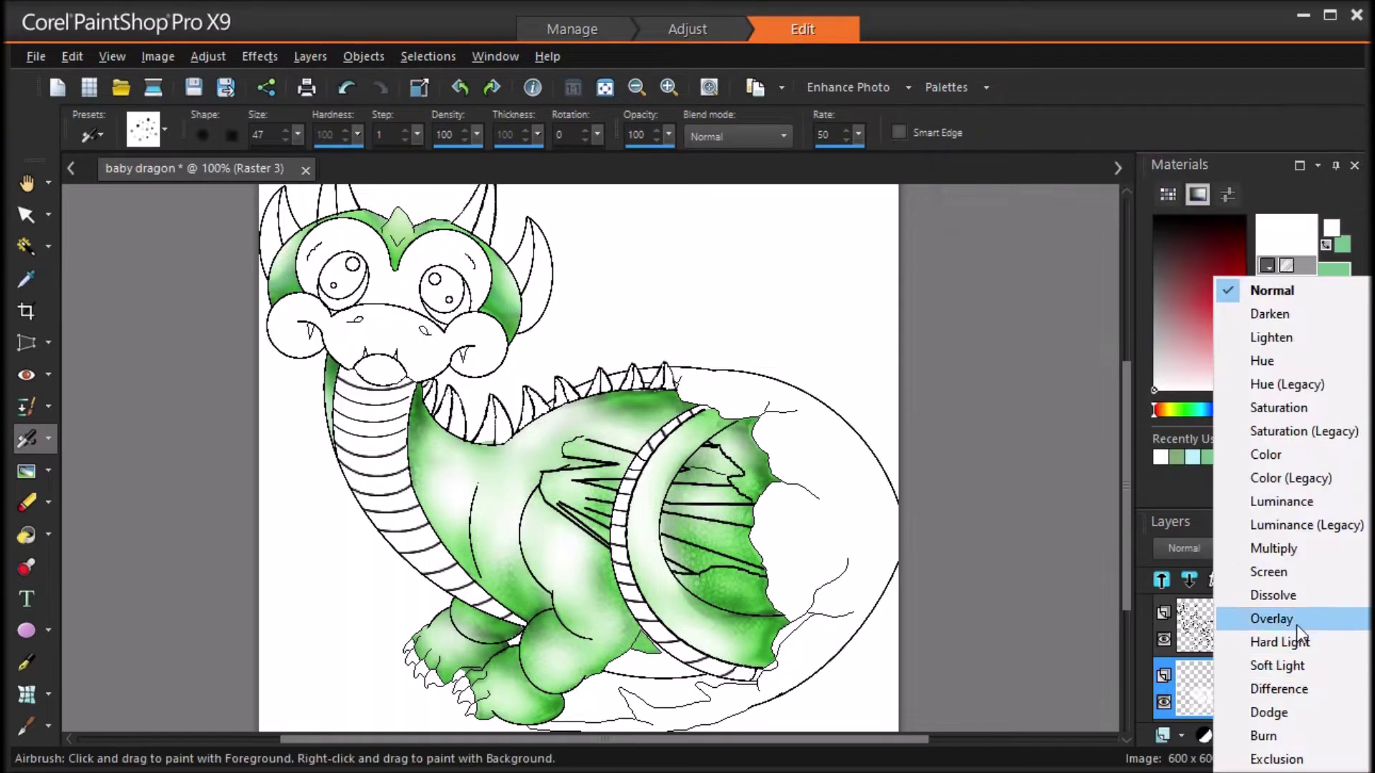
click(1296, 625)
drag(1265, 551, 1272, 553)
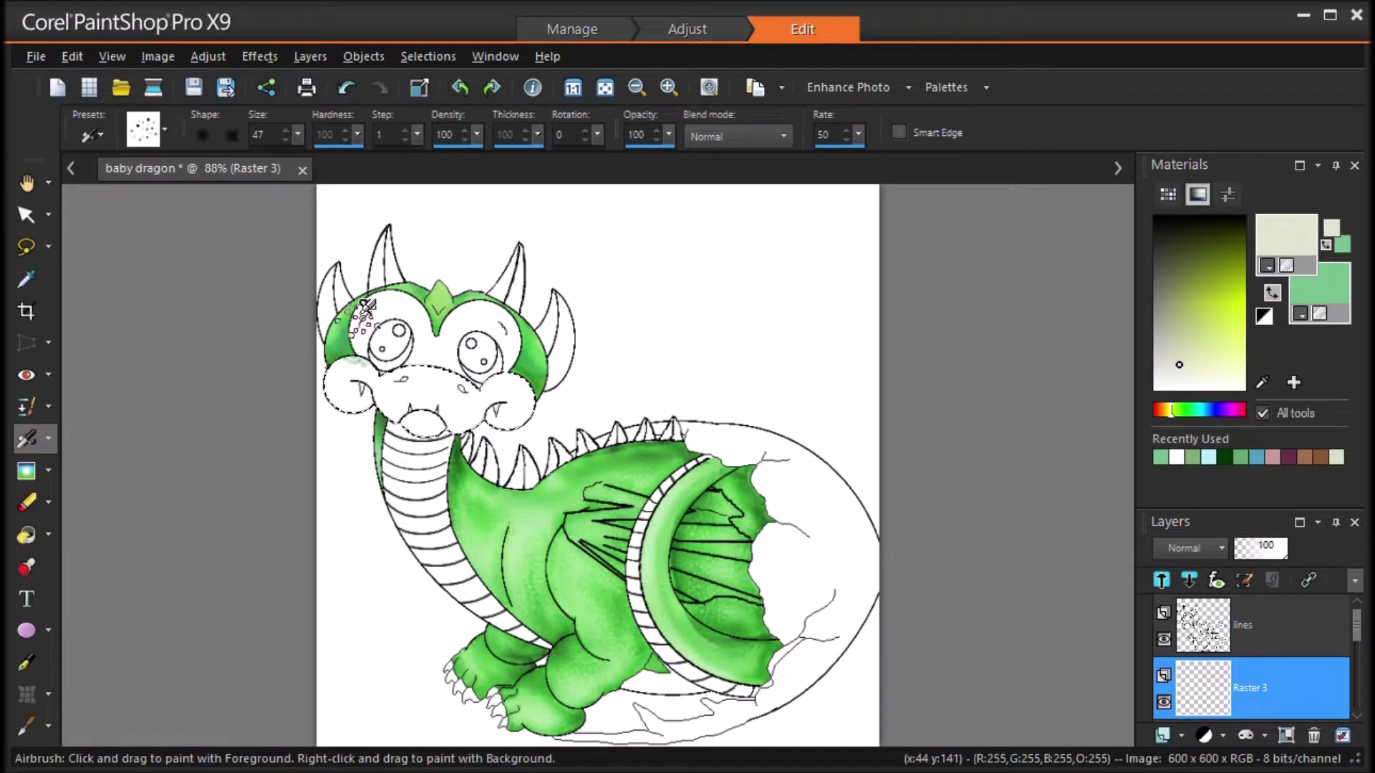
Step: Airbrush green mottling inside the selected muzzle and cheeks and soften it with an Average blur
drag(366, 380, 328, 362)
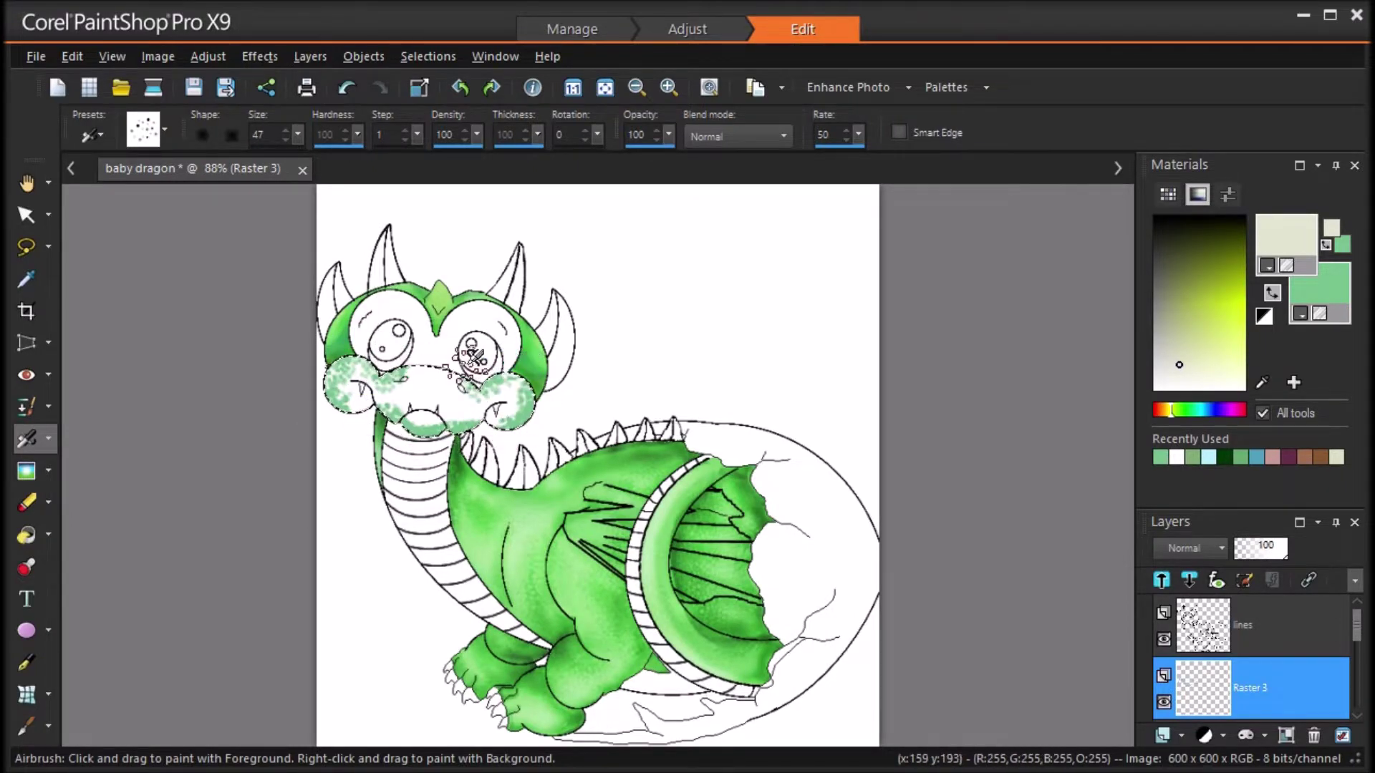
click(207, 56)
mouse_move(345, 405)
click(529, 395)
click(1065, 486)
Step: Add a new raster layer and airbrush pale beige over the selected muzzle and cheeks
click(1178, 735)
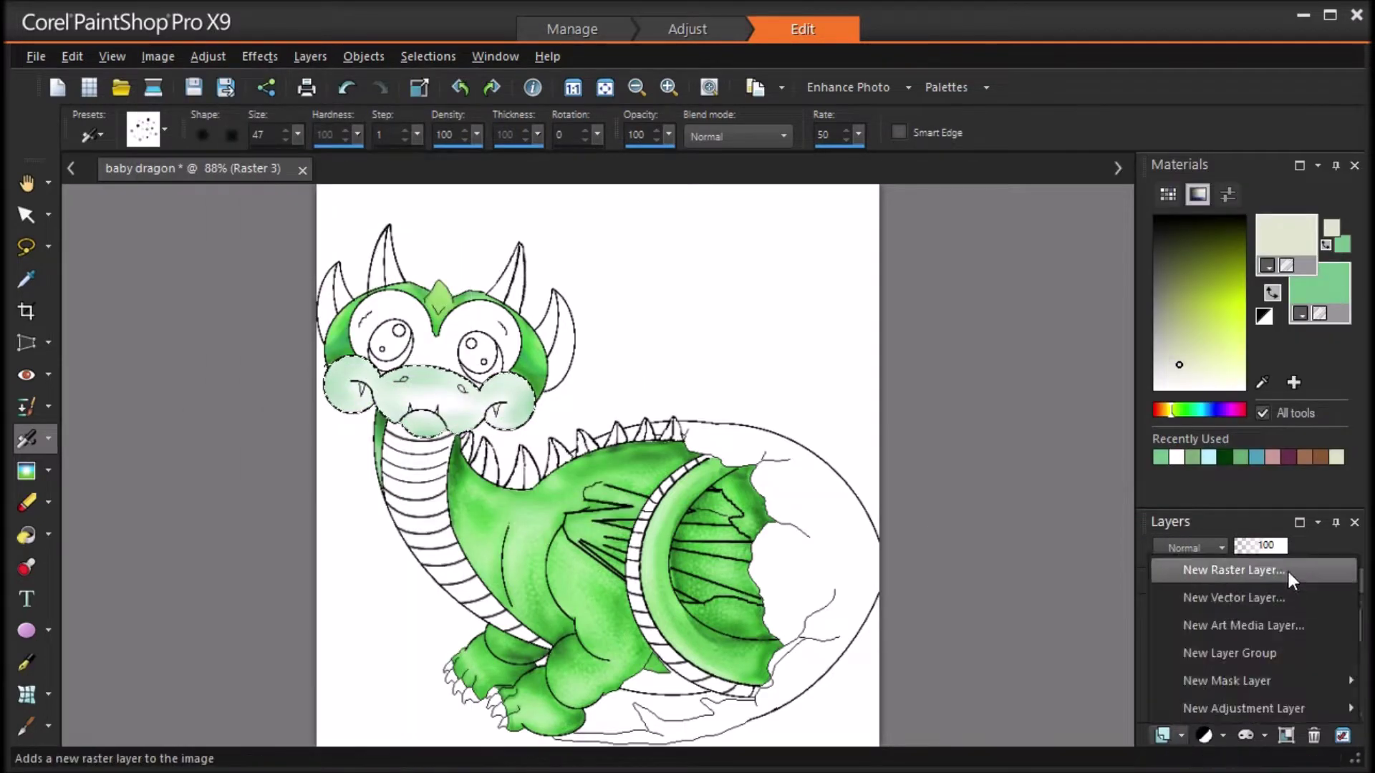
click(1287, 568)
click(487, 485)
drag(384, 390, 510, 394)
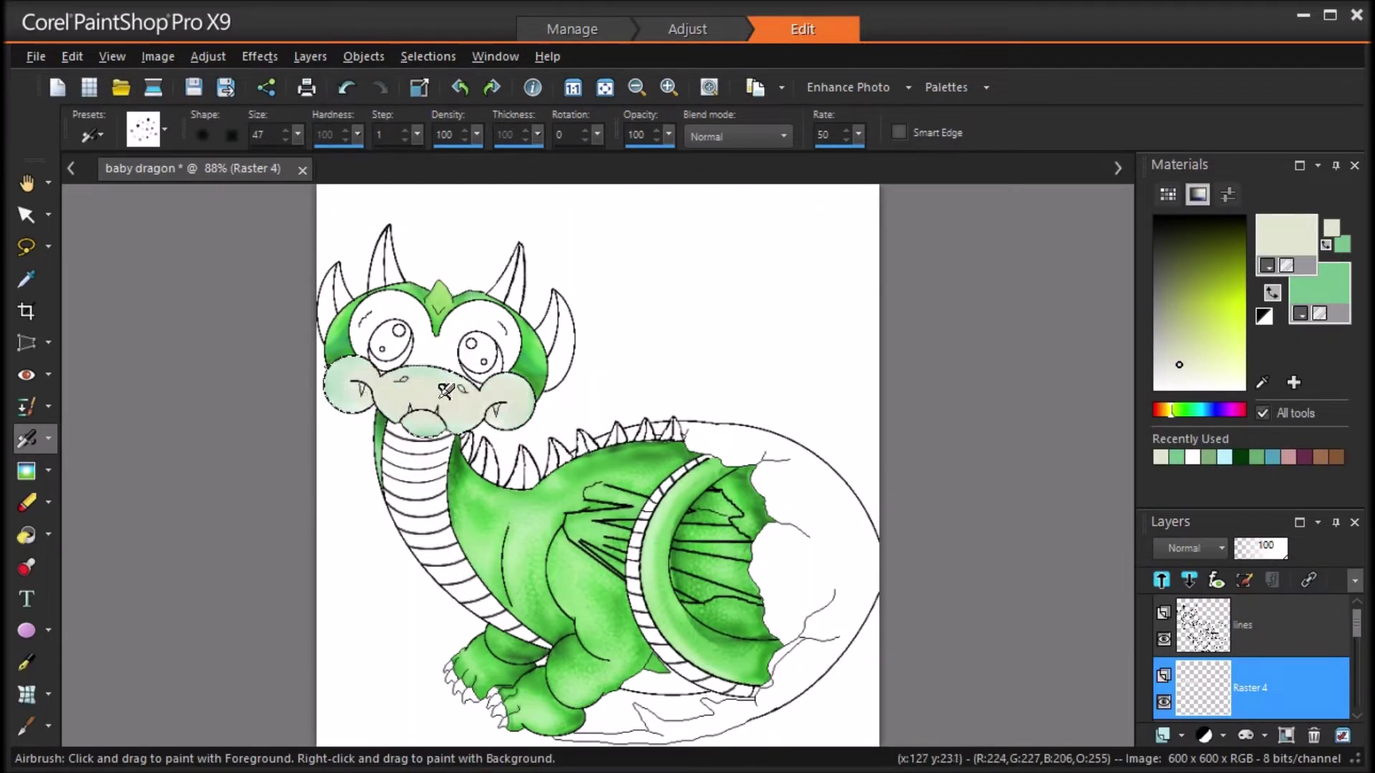
click(1257, 459)
Step: Try an Average blur on the beige muzzle layer and undo it
click(207, 56)
mouse_move(346, 405)
click(529, 395)
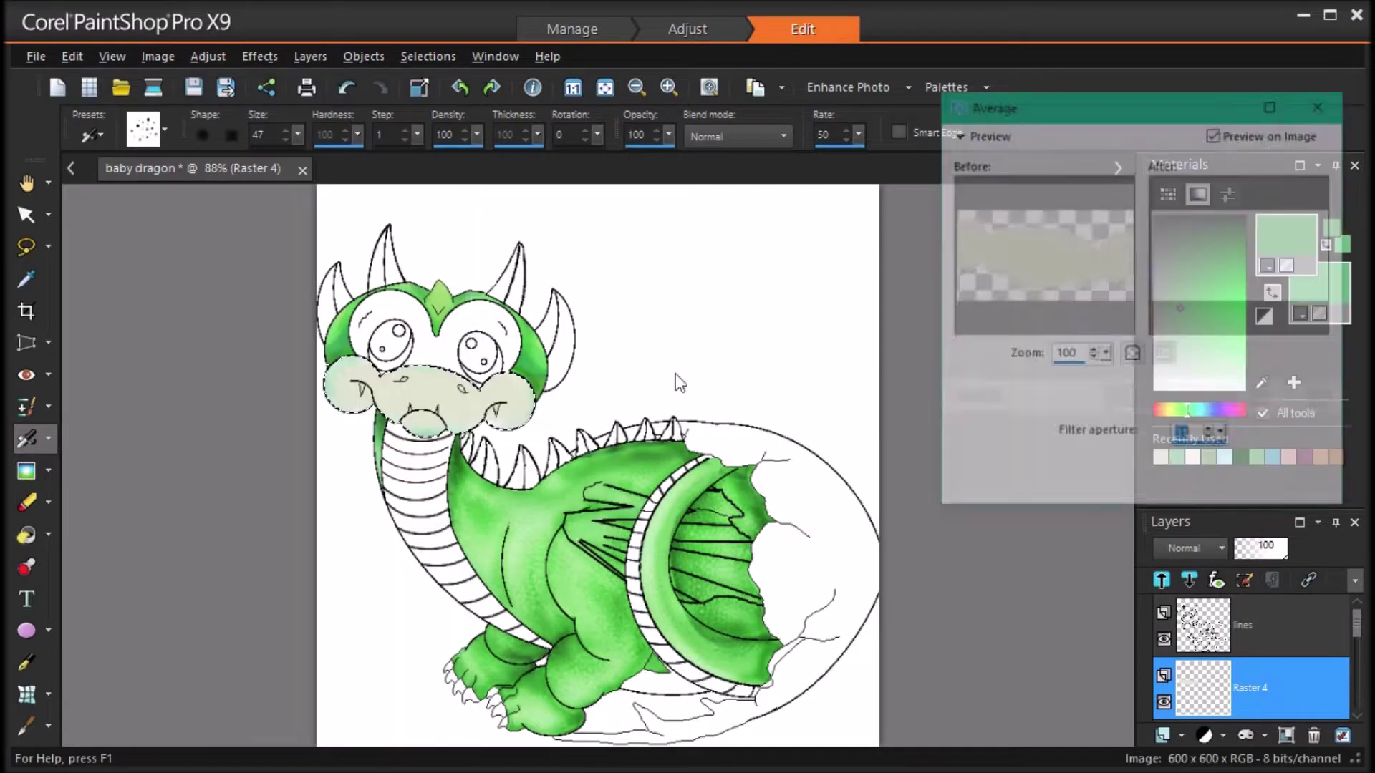
click(1064, 485)
click(346, 87)
Step: Add another raster layer for green speckles on the muzzle and cheeks, and soften them with an Average blur
click(1163, 735)
click(722, 625)
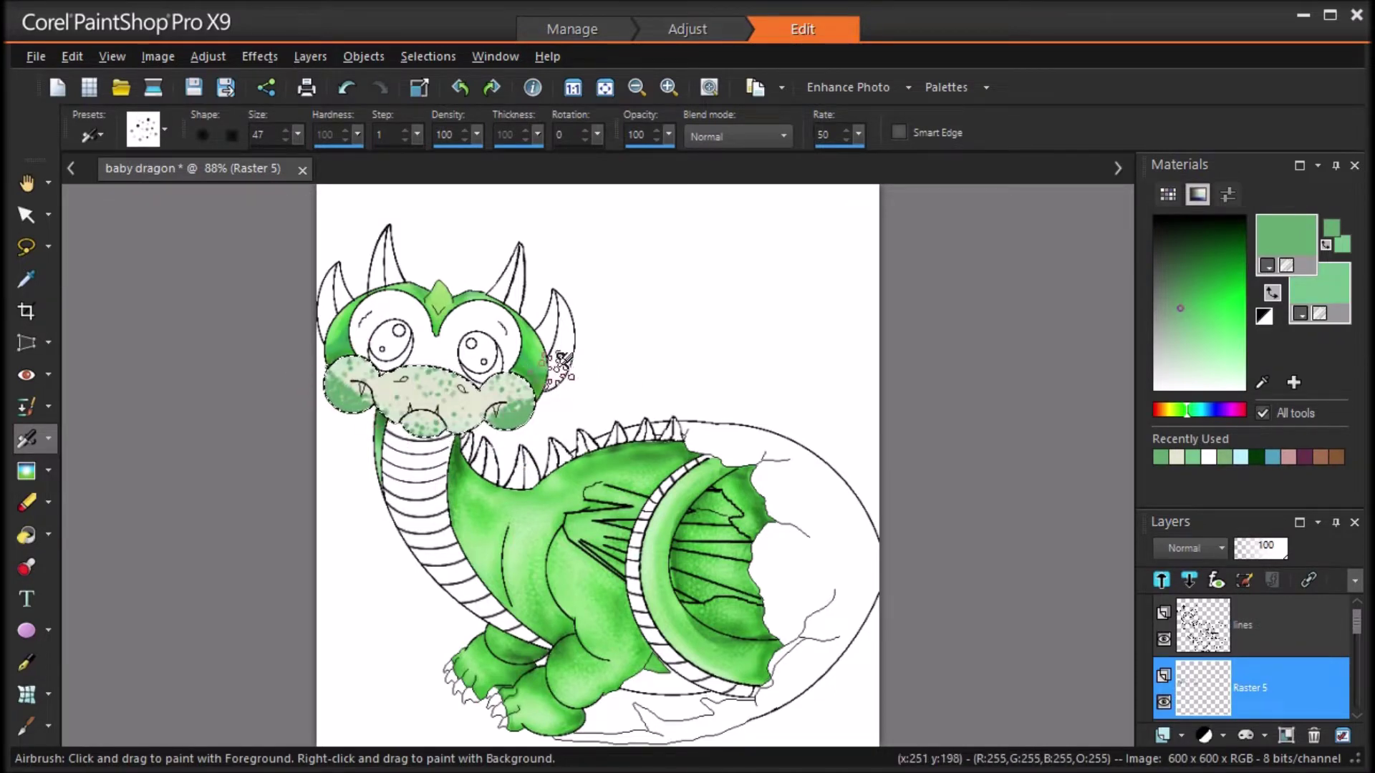
click(208, 56)
mouse_move(344, 399)
click(507, 394)
click(1062, 485)
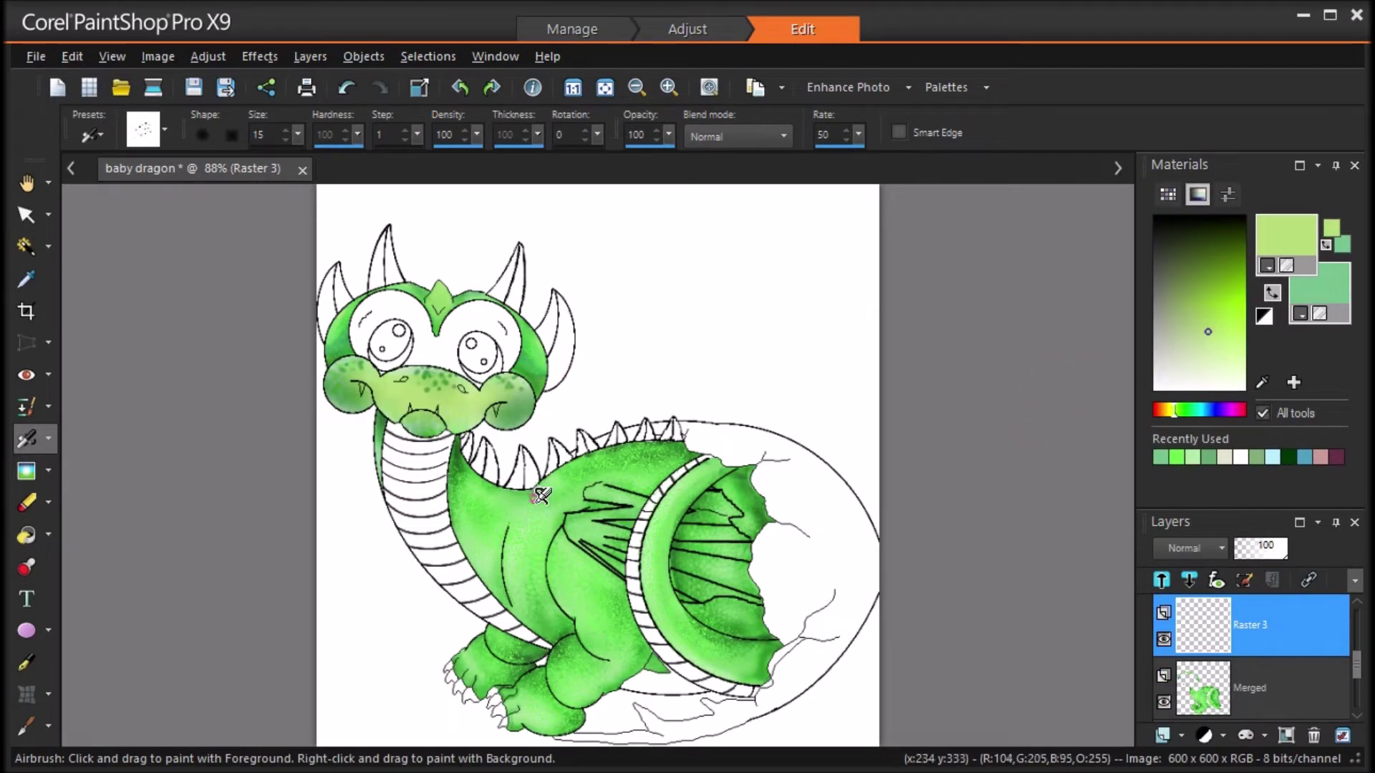
Step: Airbrush light yellow-green highlights on the feet, tail, body and wing, starting at size 15 and enlarging the brush
drag(538, 689, 556, 713)
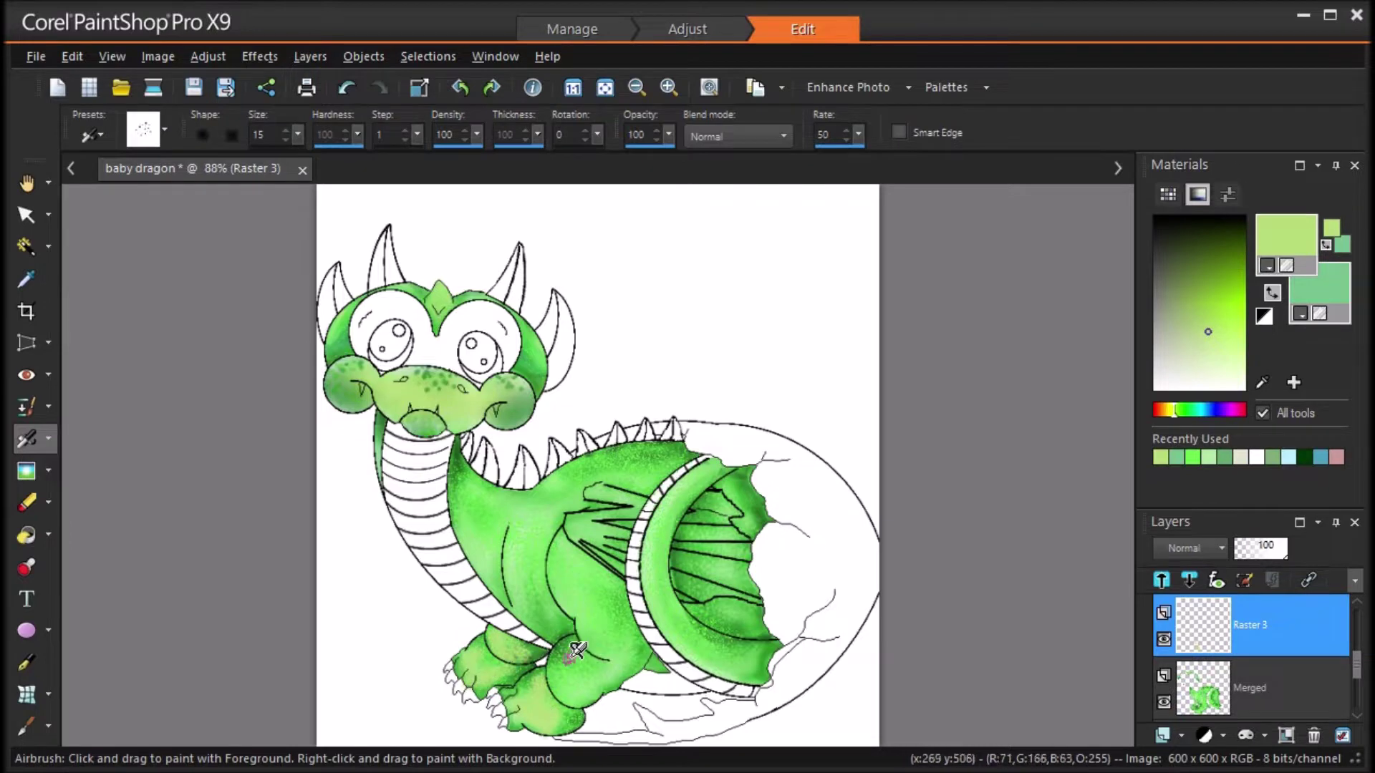
mouse_move(708, 480)
mouse_down()
mouse_move(738, 670)
mouse_move(754, 660)
mouse_up()
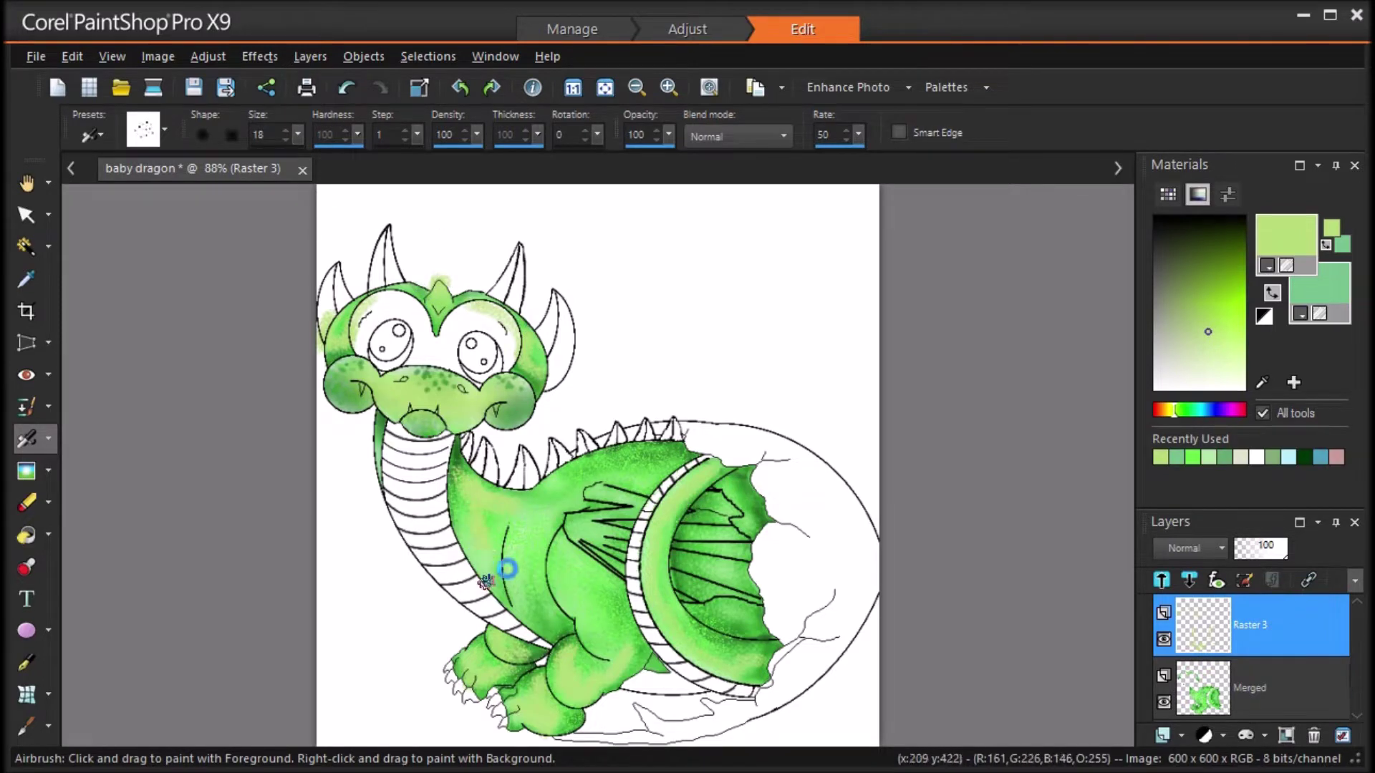
drag(298, 134, 313, 165)
mouse_move(575, 558)
mouse_down()
mouse_move(614, 623)
mouse_move(534, 528)
mouse_move(644, 465)
mouse_move(776, 537)
mouse_move(698, 456)
mouse_up()
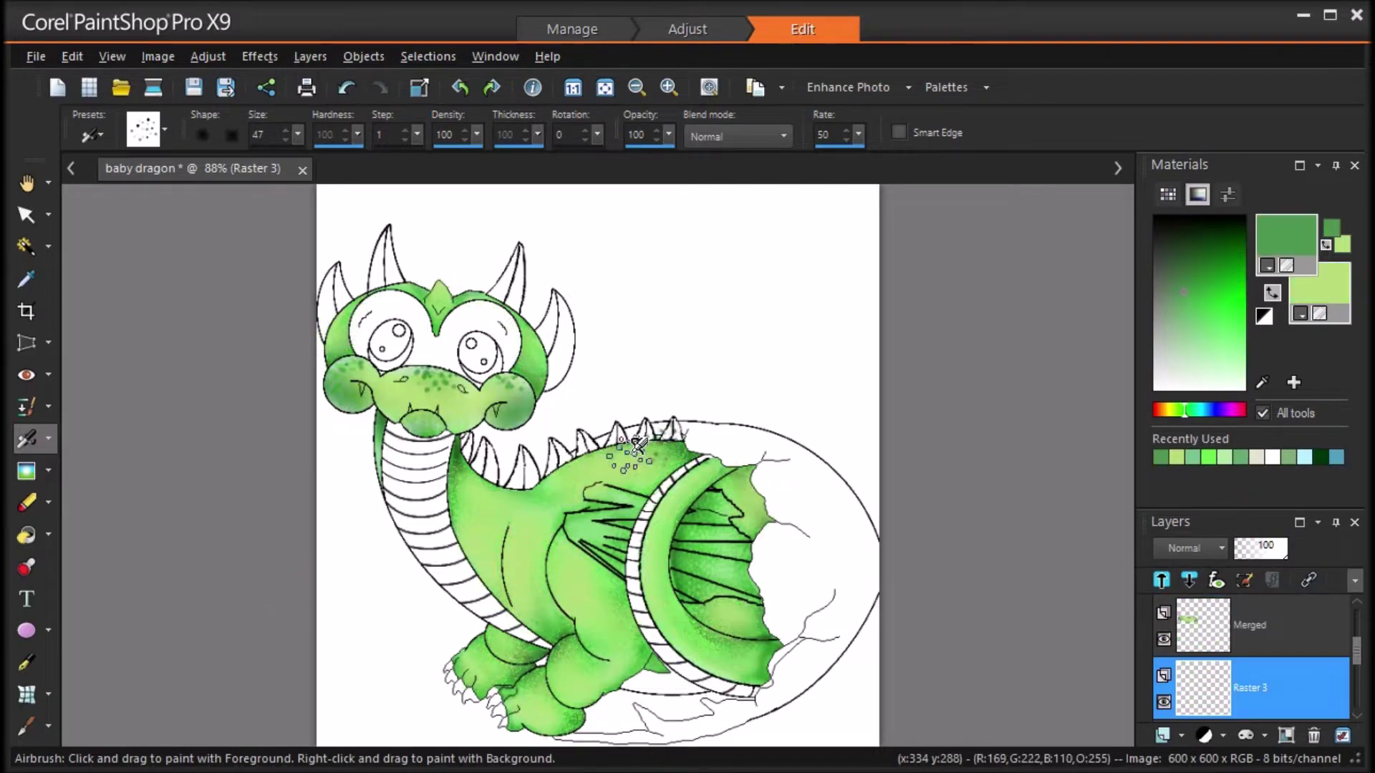
Step: Scatter medium and darker green spots at size 47 along the dragon's back and around its head
drag(629, 452, 474, 449)
mouse_move(764, 469)
mouse_down()
mouse_move(528, 292)
mouse_move(454, 273)
mouse_move(345, 310)
mouse_up()
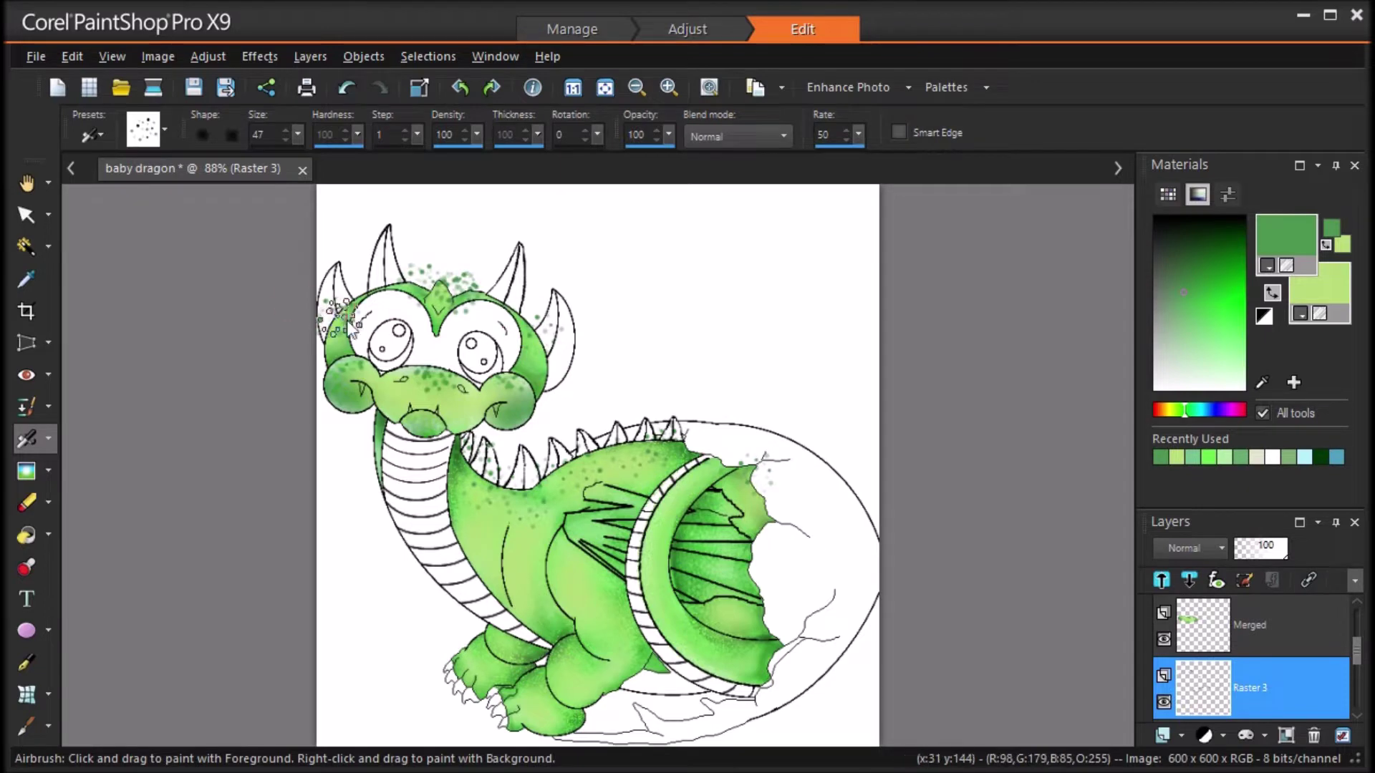
click(347, 90)
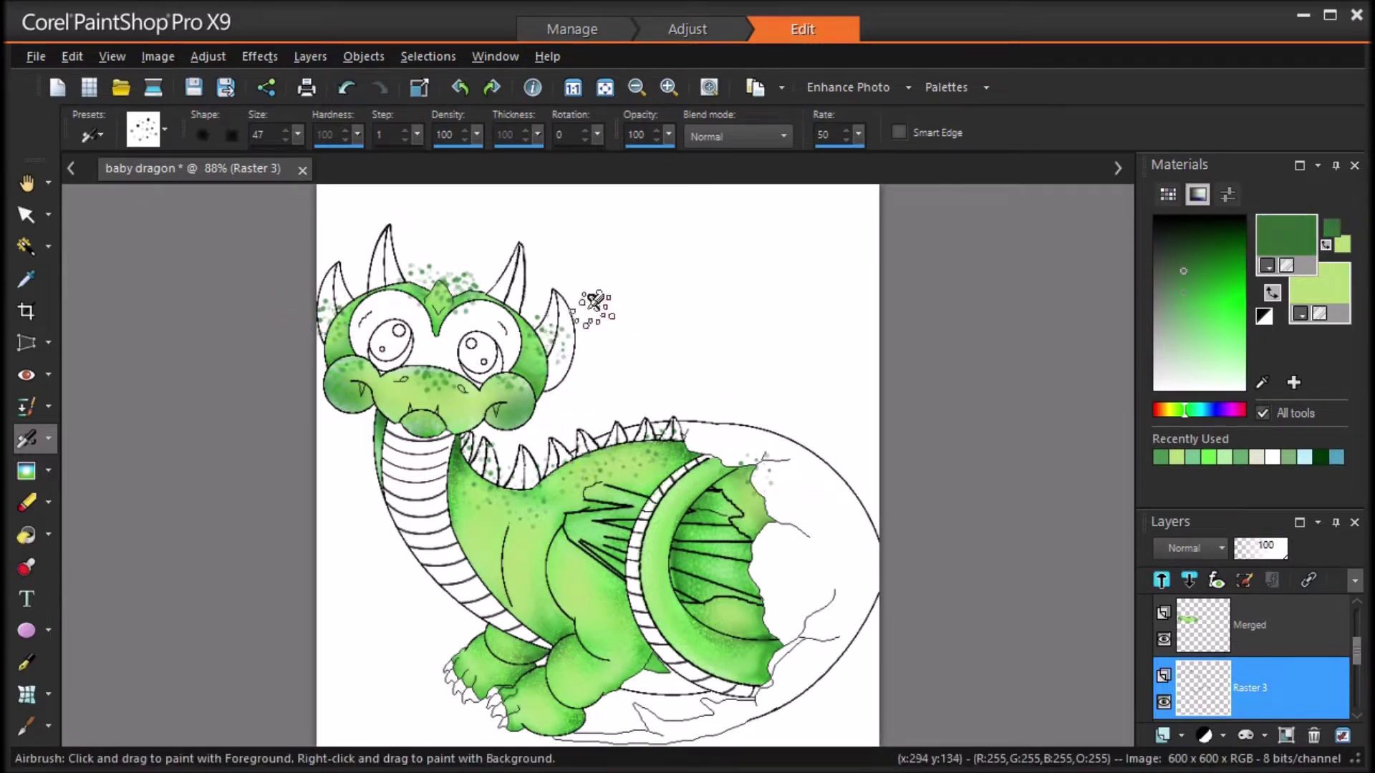
mouse_move(549, 344)
mouse_down()
mouse_move(442, 259)
mouse_move(329, 327)
mouse_up()
click(557, 371)
mouse_move(610, 456)
mouse_down()
mouse_move(654, 431)
mouse_move(525, 487)
mouse_move(545, 480)
mouse_move(500, 488)
mouse_up()
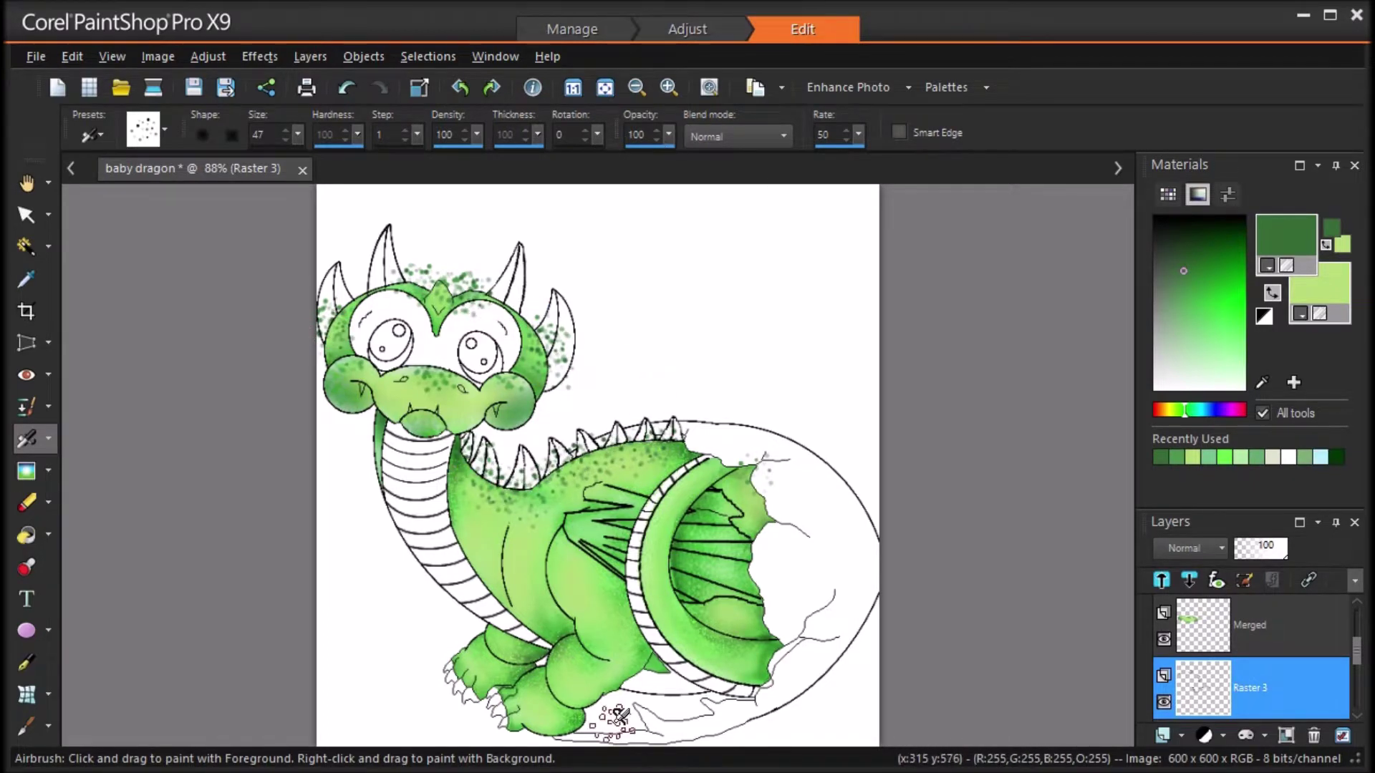
Step: Scatter larger, darker green spots along the back, head and wing edge with a bigger airbrush, and clear the selection
drag(297, 134, 327, 128)
click(1198, 260)
mouse_move(594, 430)
mouse_down()
mouse_move(627, 422)
mouse_move(644, 393)
mouse_move(671, 406)
mouse_up()
click(523, 467)
click(454, 259)
click(569, 338)
click(321, 329)
click(774, 478)
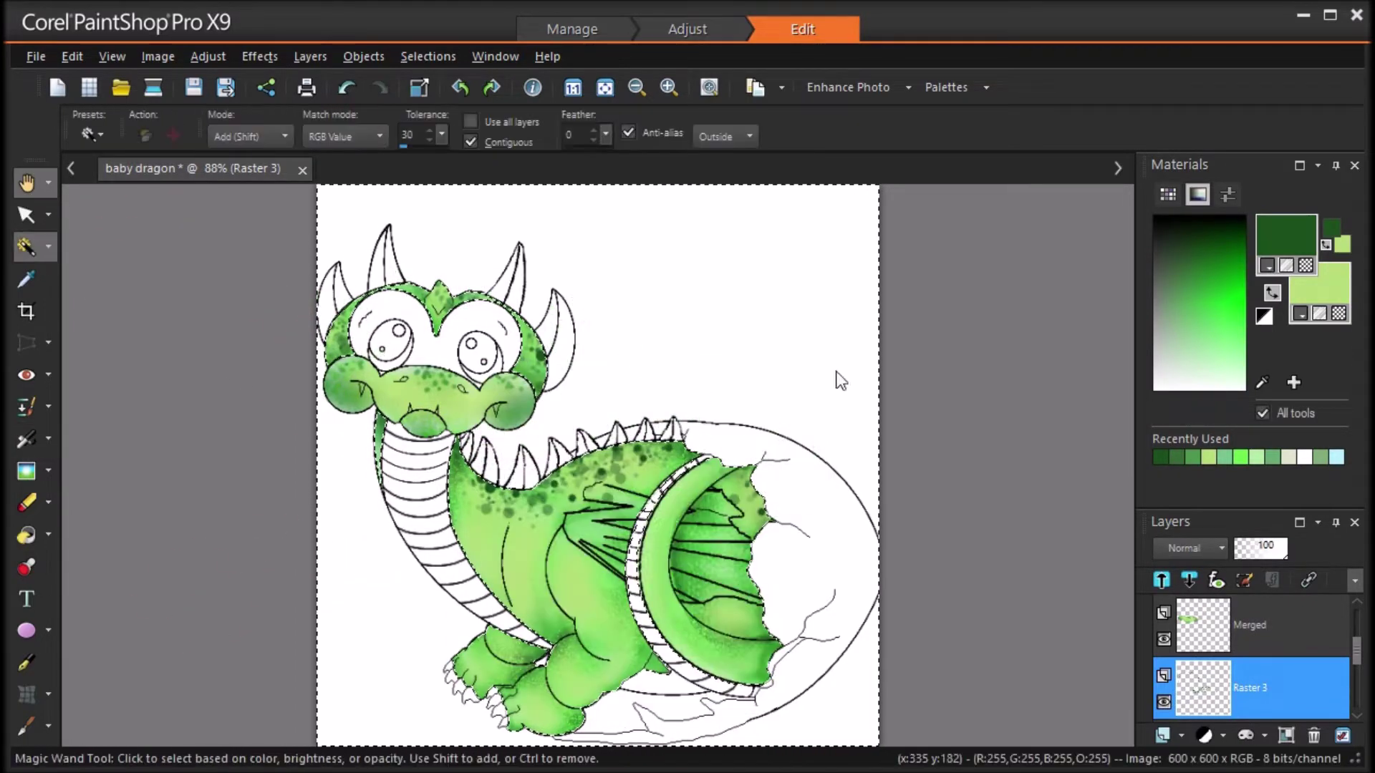
key(ctrl+d)
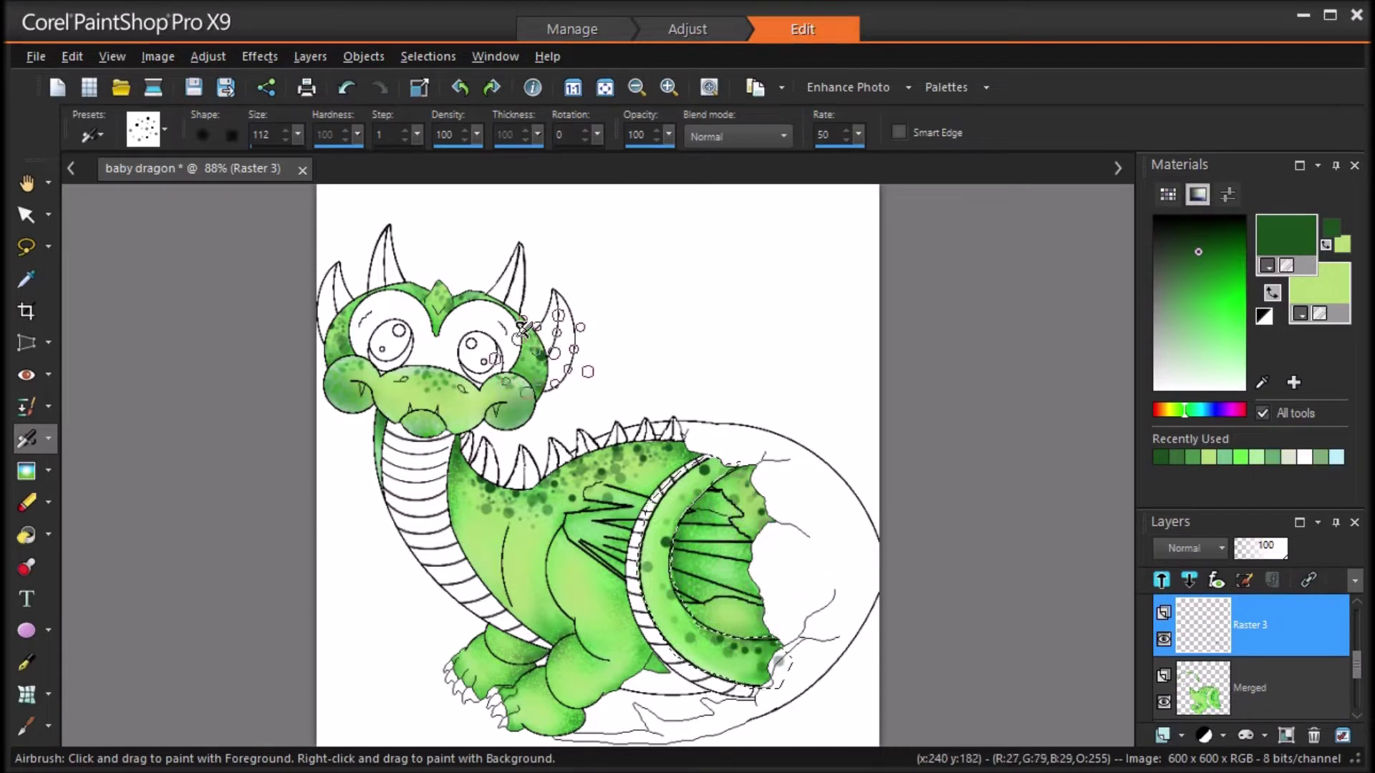
Step: Airbrush dark green spots at size 38 along the dragon's tail, and set the layer's opacity to 57
text(38)
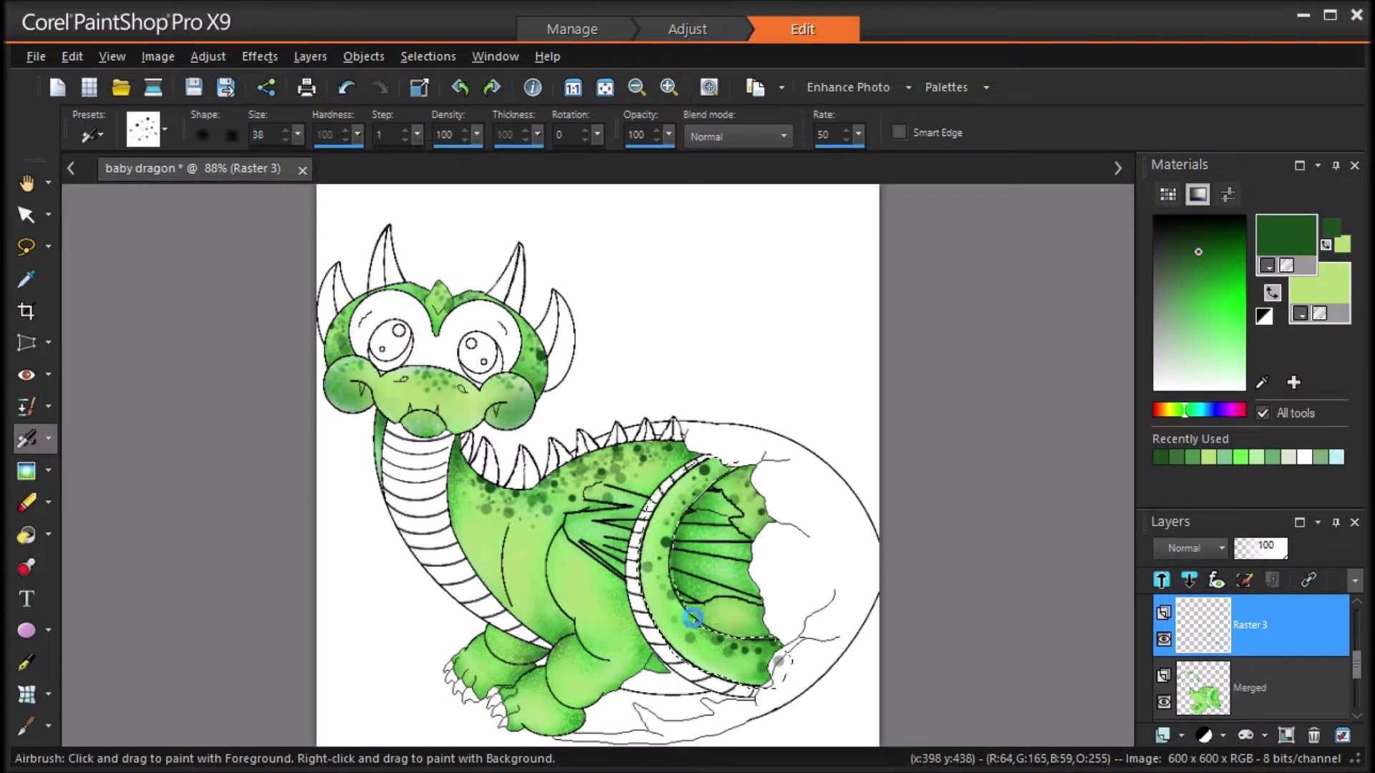
drag(1280, 557, 1264, 554)
drag(298, 135, 314, 160)
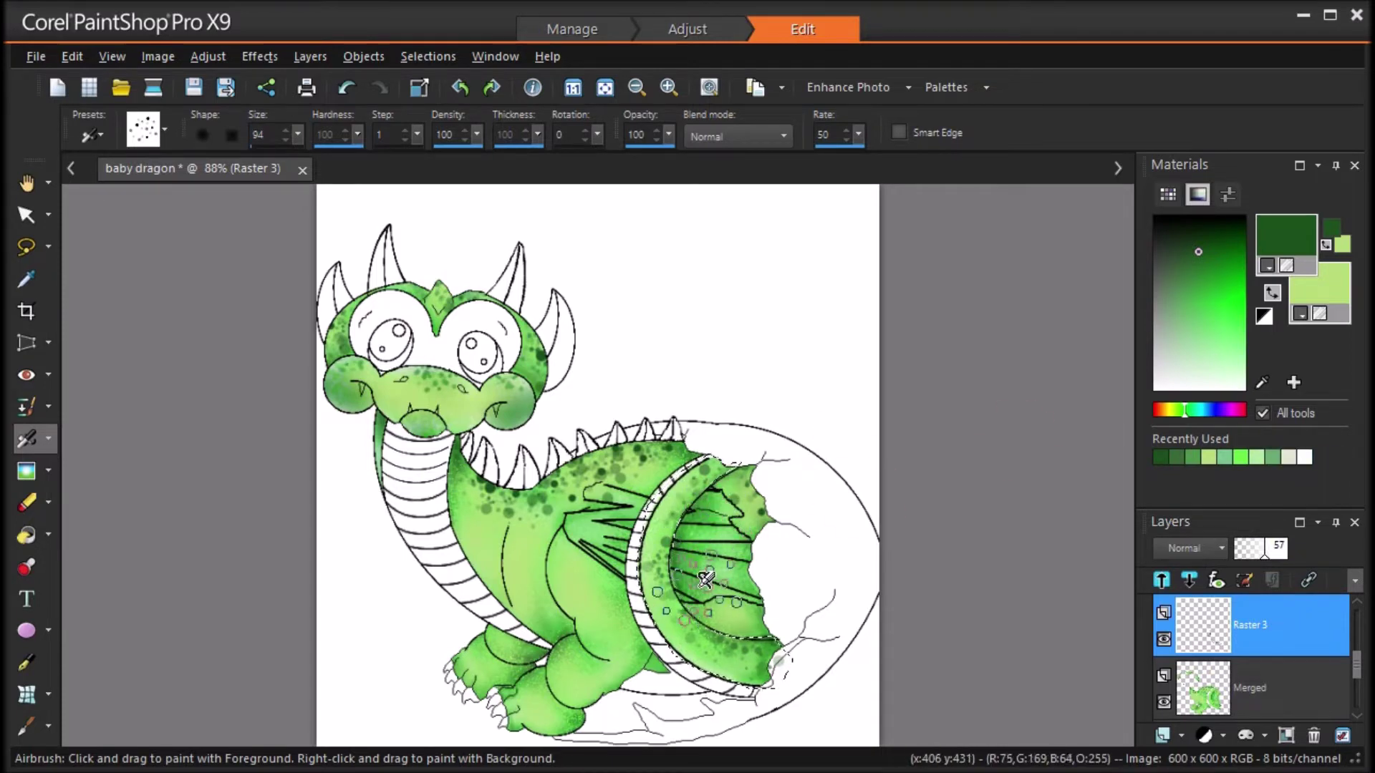
click(346, 87)
Step: Add larger dark green spots to the tail with the airbrush at sizes up to 205, undoing a misplaced application
drag(298, 136, 313, 163)
click(738, 527)
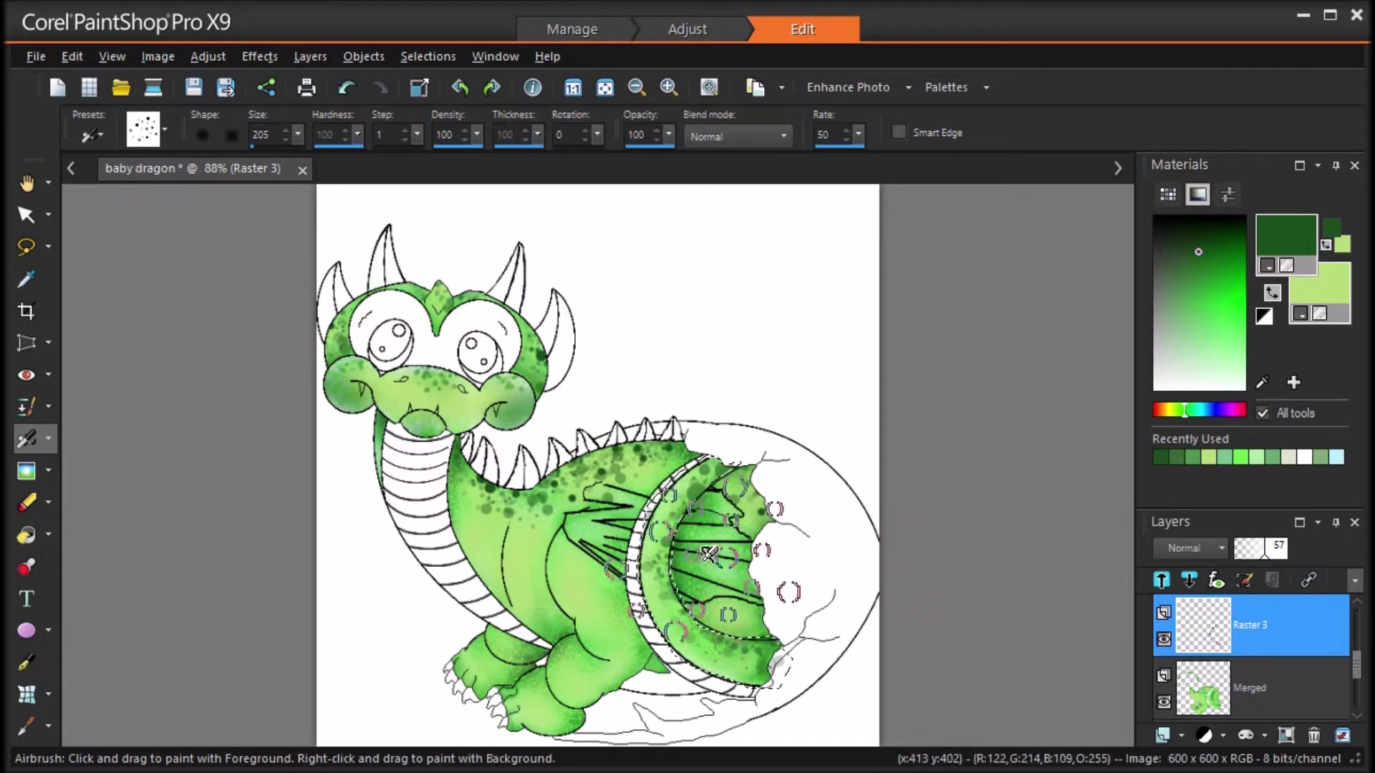
click(347, 90)
drag(298, 136, 289, 140)
click(788, 575)
click(1274, 556)
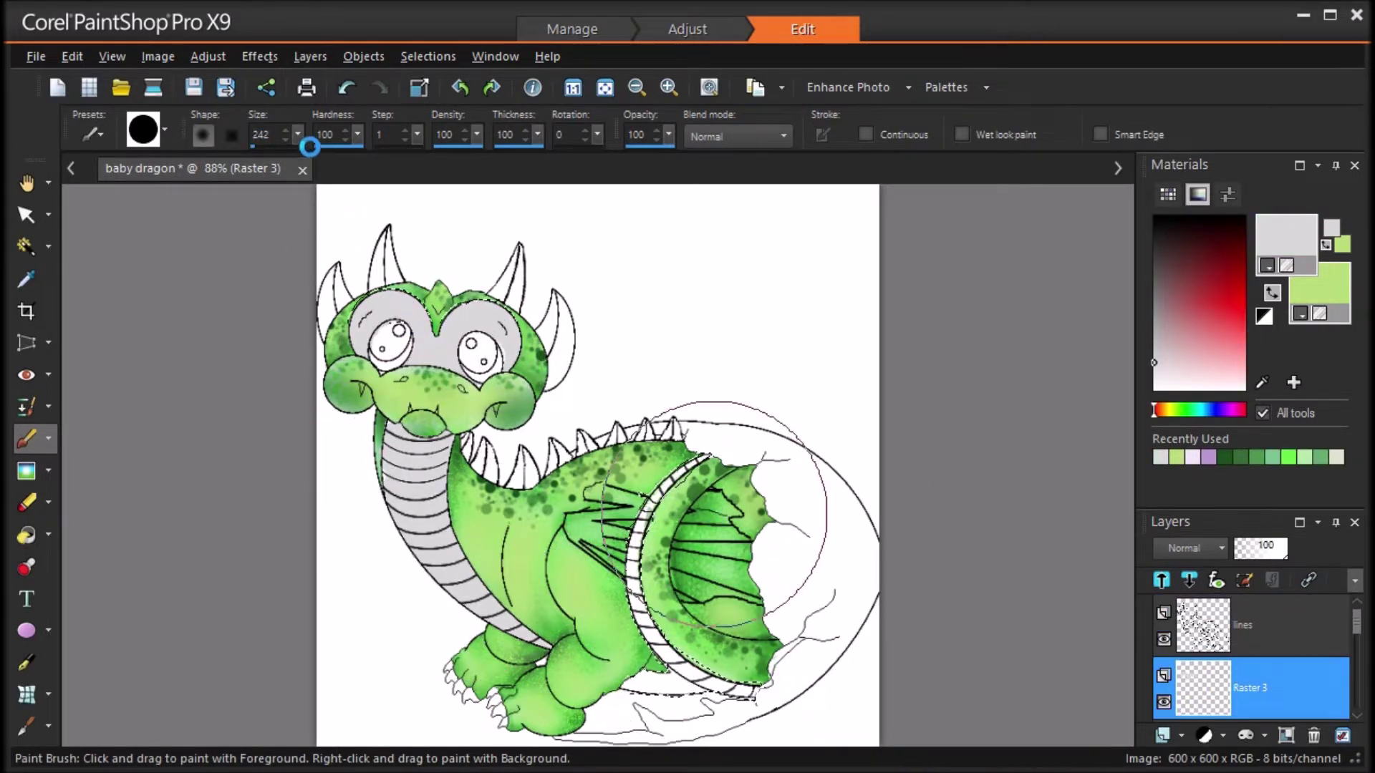
Step: Paint a grayish mauve shadow under the chin at the top of the neck's belly bands, and blur it
drag(298, 135, 285, 143)
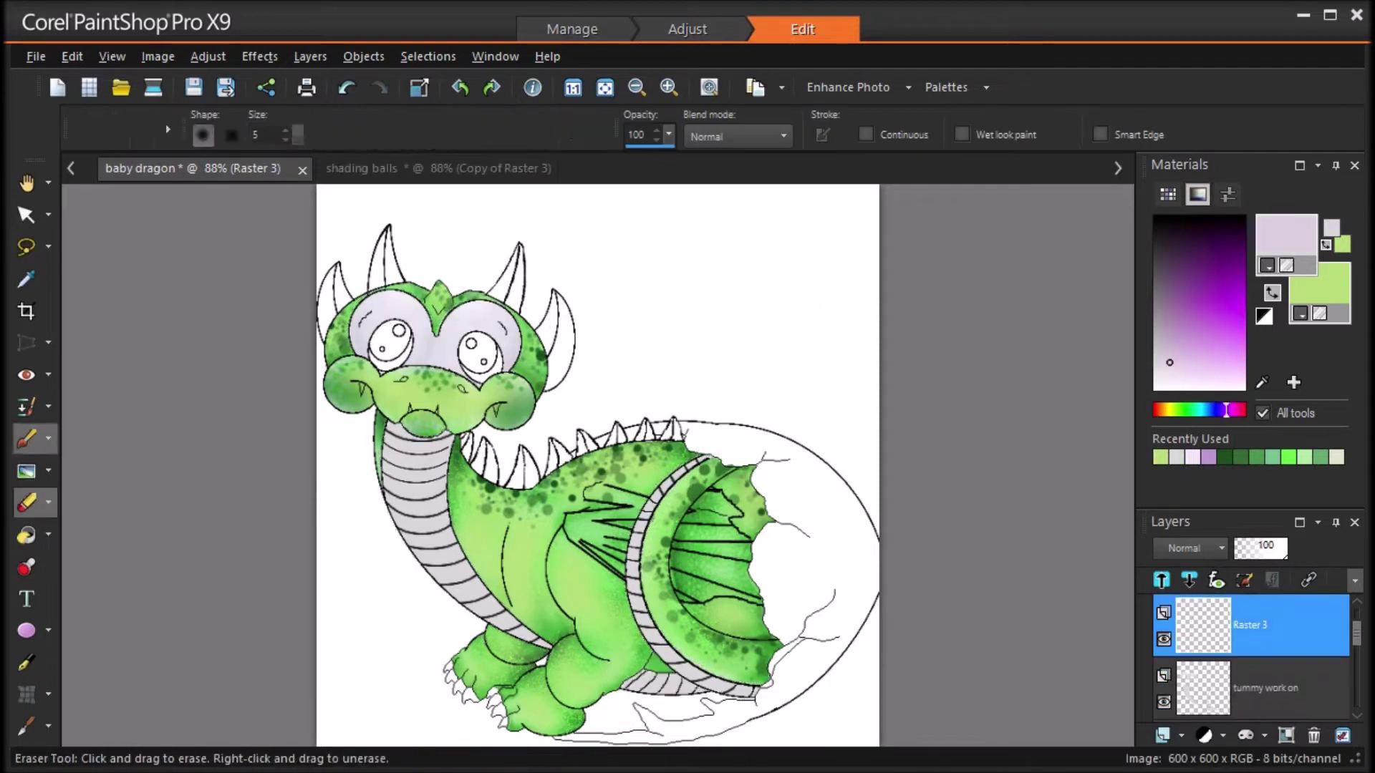
key(b)
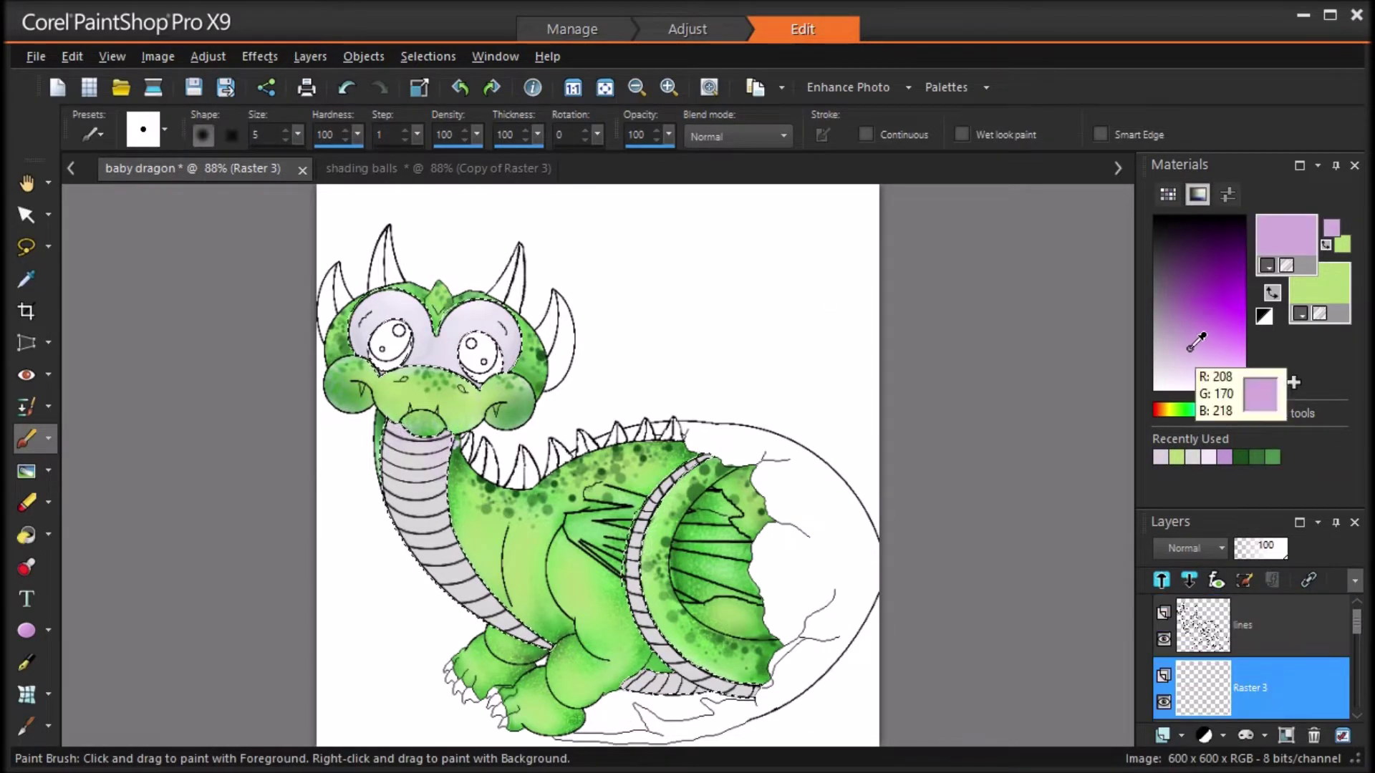
click(1163, 334)
scroll(451, 344, up, 4)
mouse_move(441, 349)
mouse_down()
mouse_move(384, 402)
mouse_move(507, 443)
mouse_move(572, 568)
mouse_up()
click(207, 57)
mouse_move(319, 394)
click(510, 394)
click(1058, 487)
Step: Paint mauve and purple shading along the neck's inner edge, the tail's underside and around the eyes, undoing stray strokes
drag(538, 487, 624, 684)
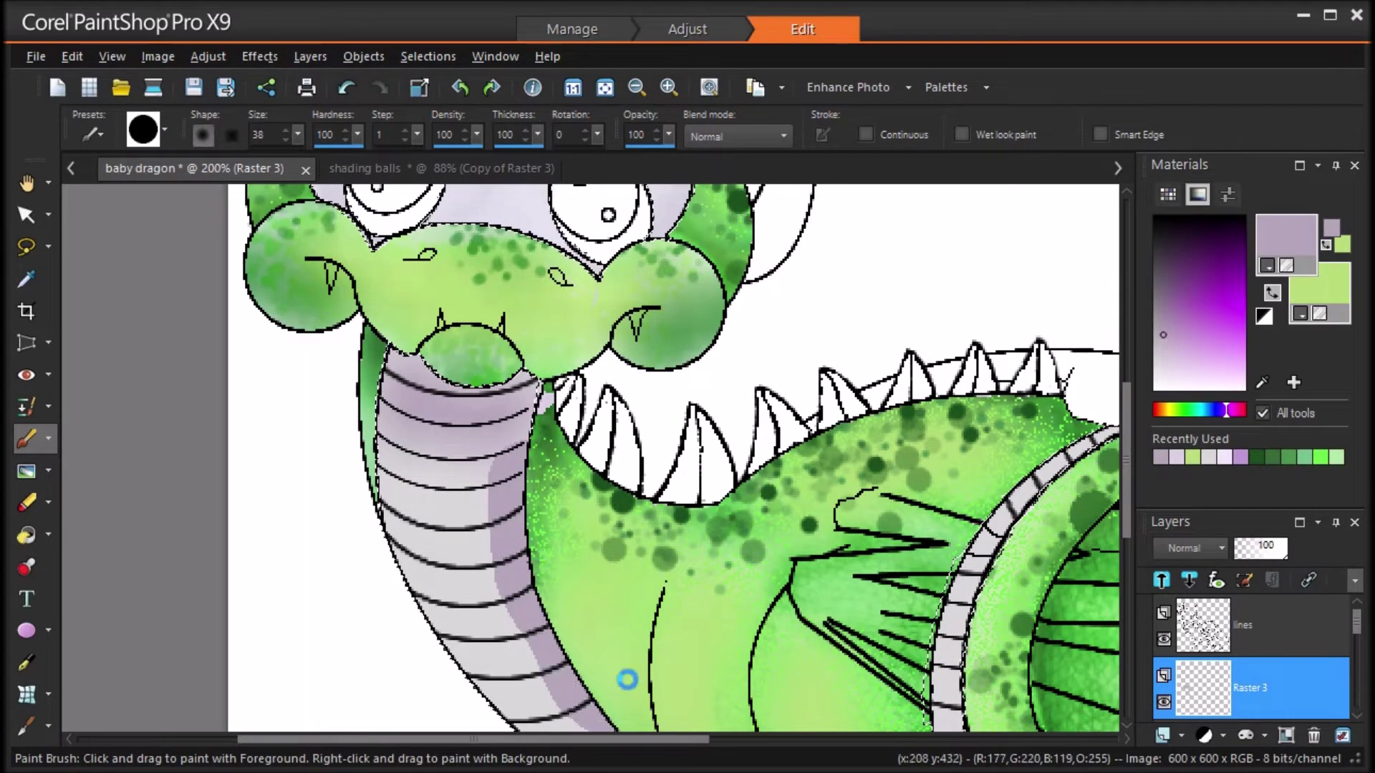
scroll(627, 679, down, 3)
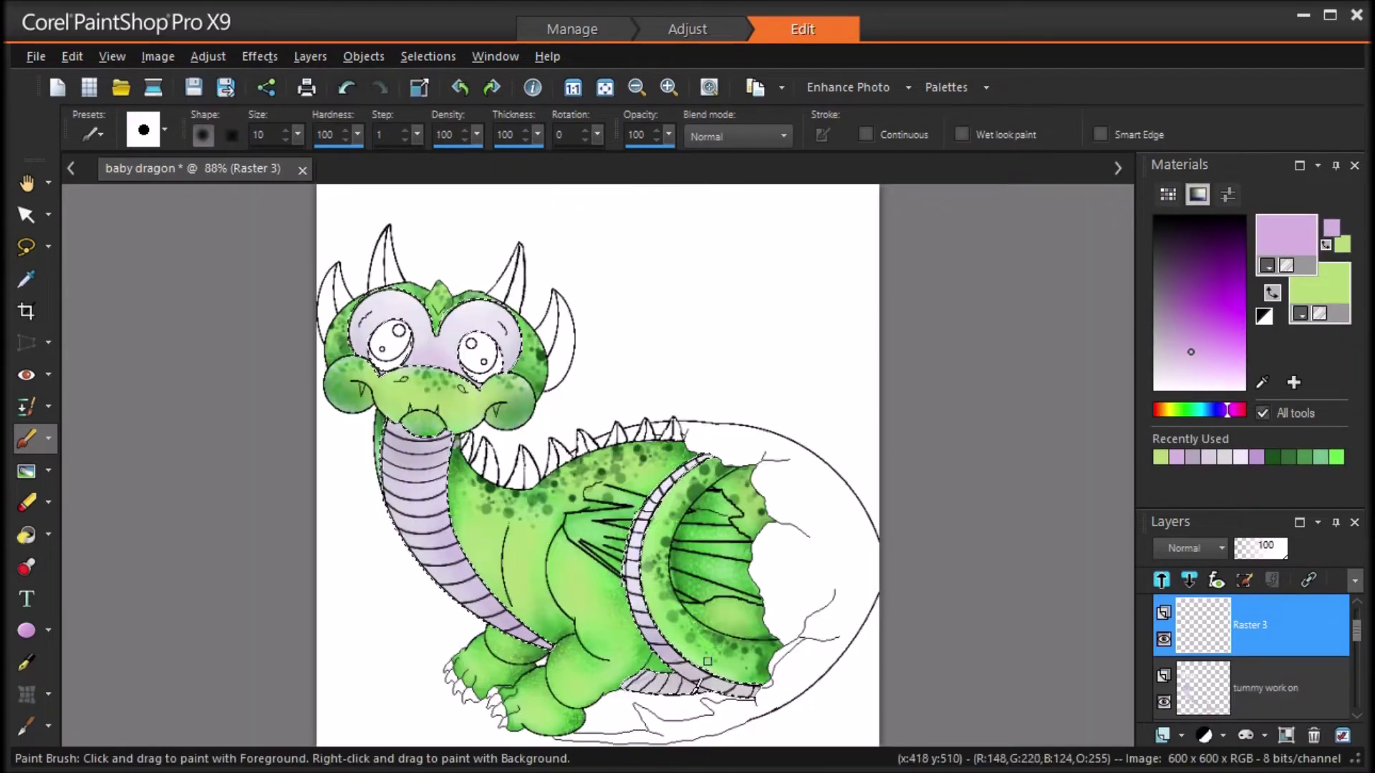
ctrl+click(667, 677)
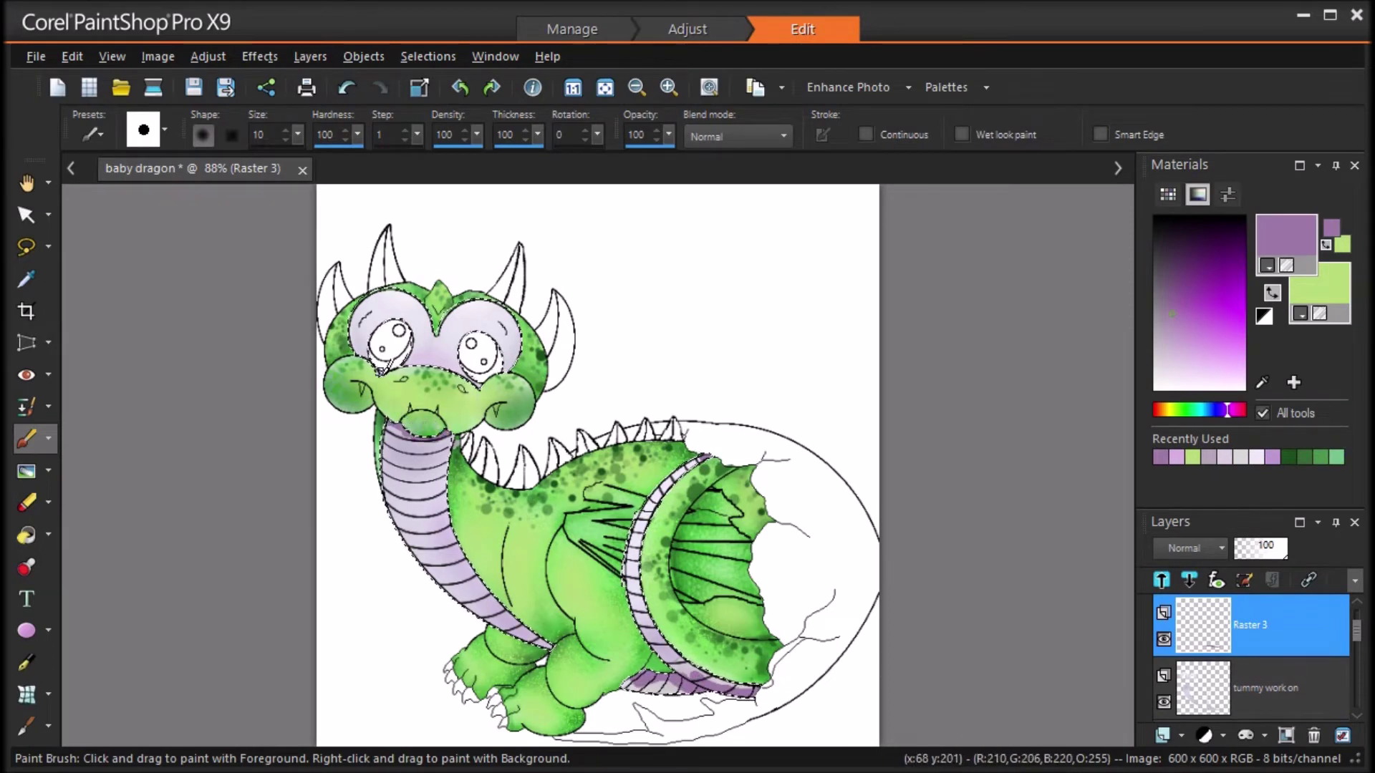
click(347, 89)
drag(467, 358, 476, 378)
click(346, 89)
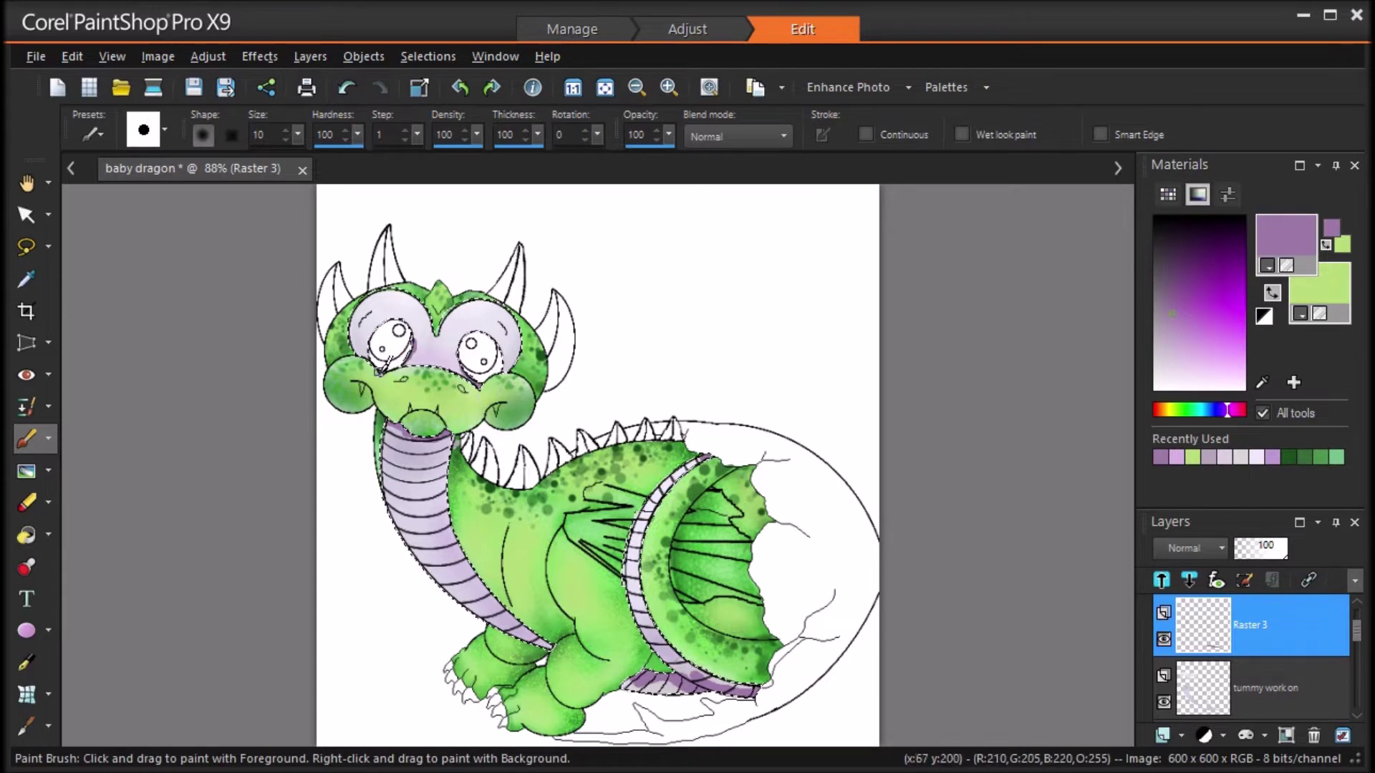
key(ctrl+z)
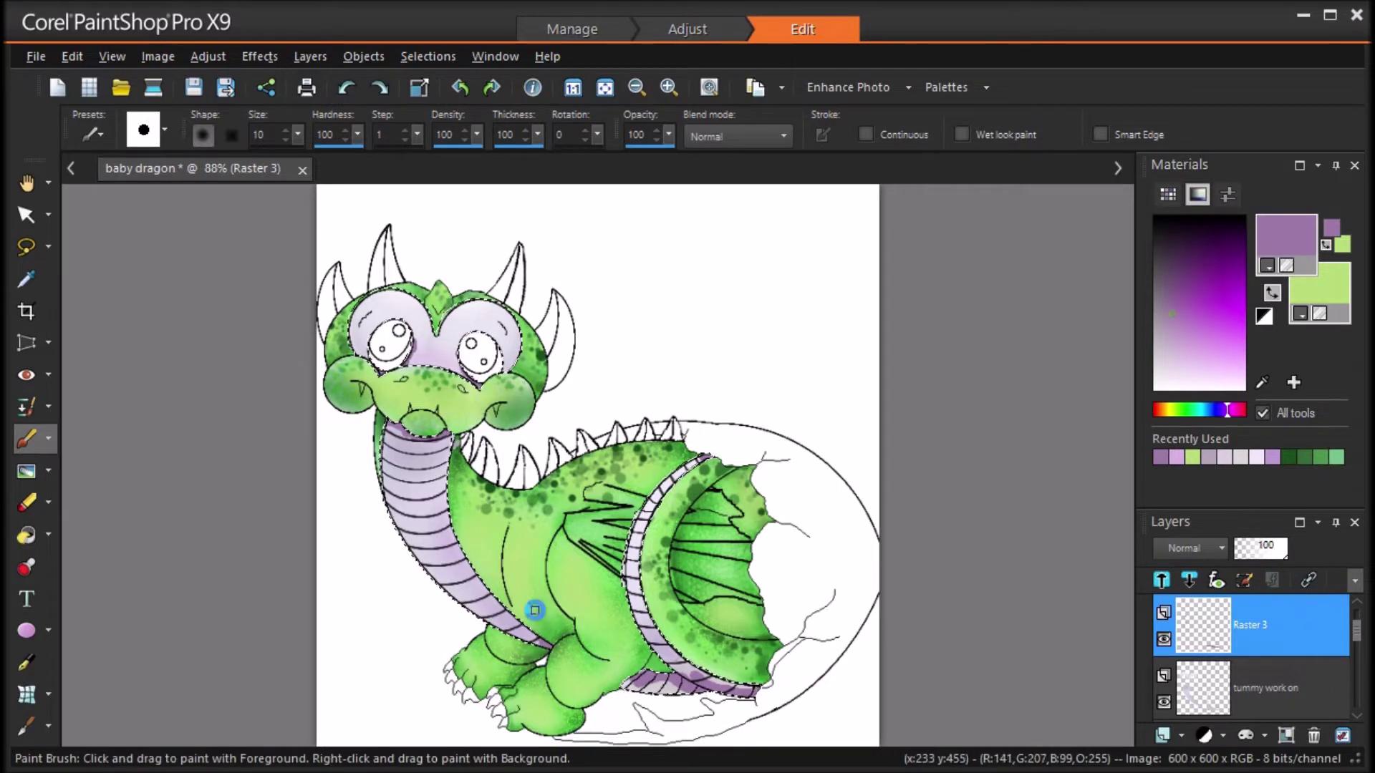
Step: Blur the purple belly and eye shading, and trim the excess with a size 19 eraser
click(159, 57)
mouse_move(213, 63)
mouse_move(258, 392)
click(519, 393)
drag(1224, 436, 1189, 444)
click(1077, 485)
click(28, 503)
drag(297, 134, 303, 152)
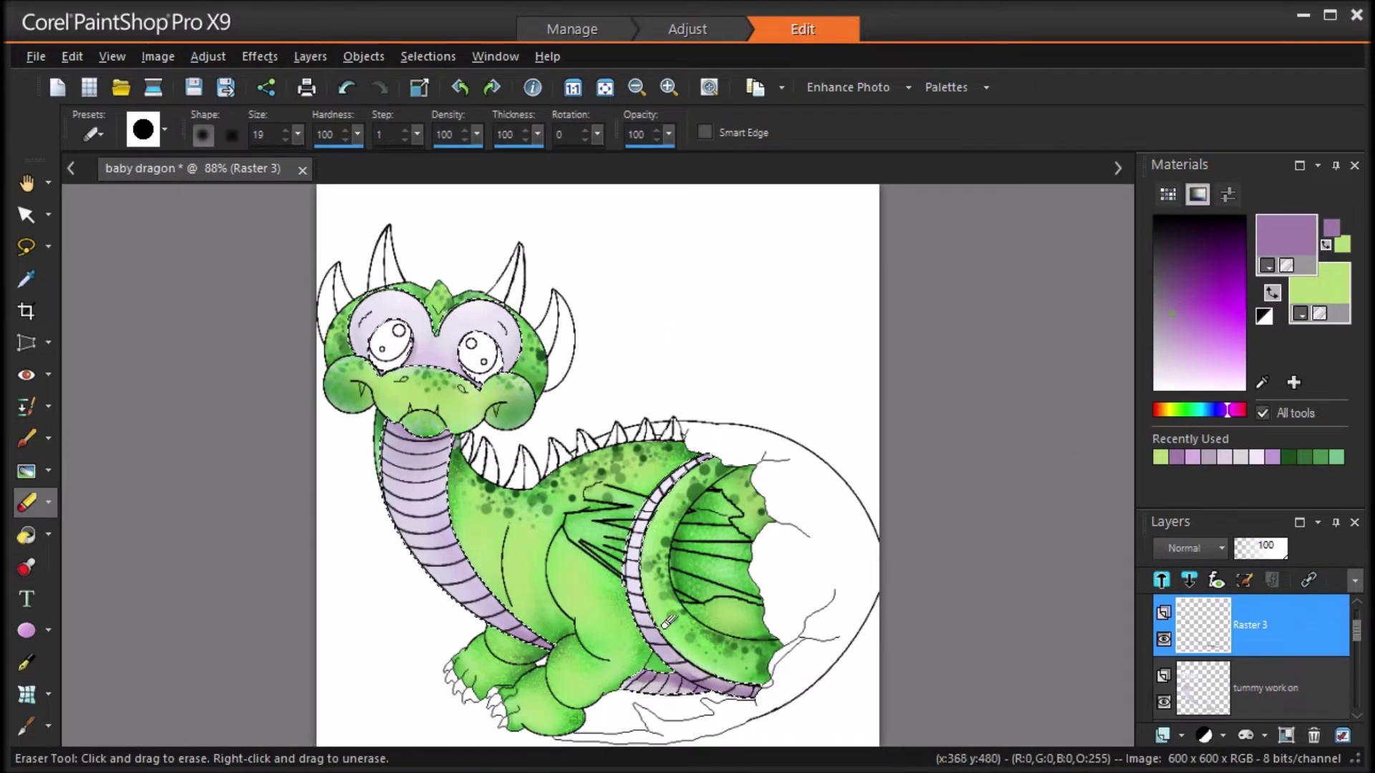
Step: Apply another blur to the belly shading and change the layer's blend mode
click(207, 57)
mouse_move(244, 393)
click(516, 393)
click(1049, 485)
click(1210, 549)
click(1189, 383)
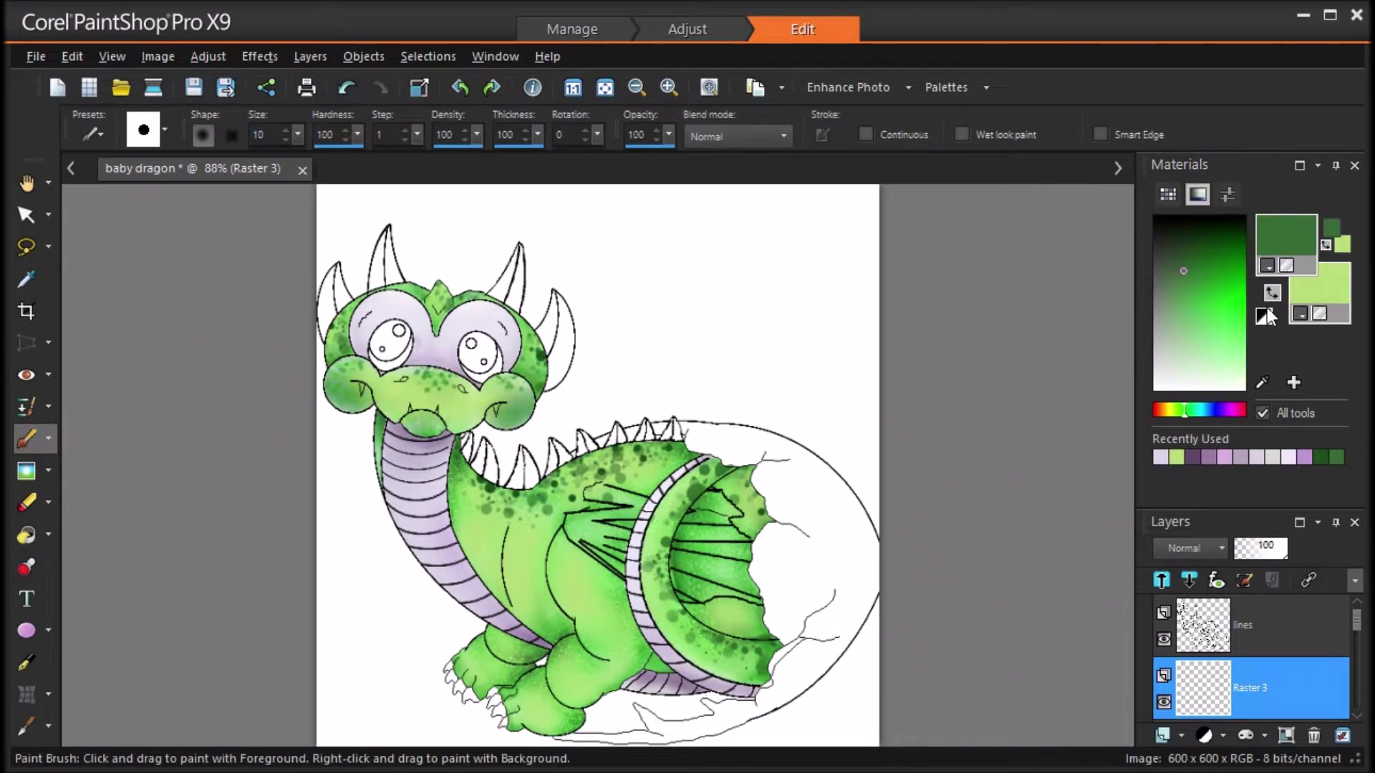
Step: Paint dark green shadows at size 12 around the wing, behind the tail and along the torn wing edge
scroll(592, 499, up, 3)
mouse_move(592, 500)
mouse_down()
mouse_move(628, 500)
mouse_move(550, 491)
mouse_move(570, 497)
mouse_move(527, 535)
mouse_move(587, 597)
mouse_move(761, 668)
mouse_move(863, 673)
mouse_up()
drag(781, 465, 855, 562)
mouse_move(600, 464)
mouse_down()
mouse_move(674, 479)
mouse_move(724, 443)
mouse_up()
drag(635, 628, 667, 726)
scroll(563, 474, down, 3)
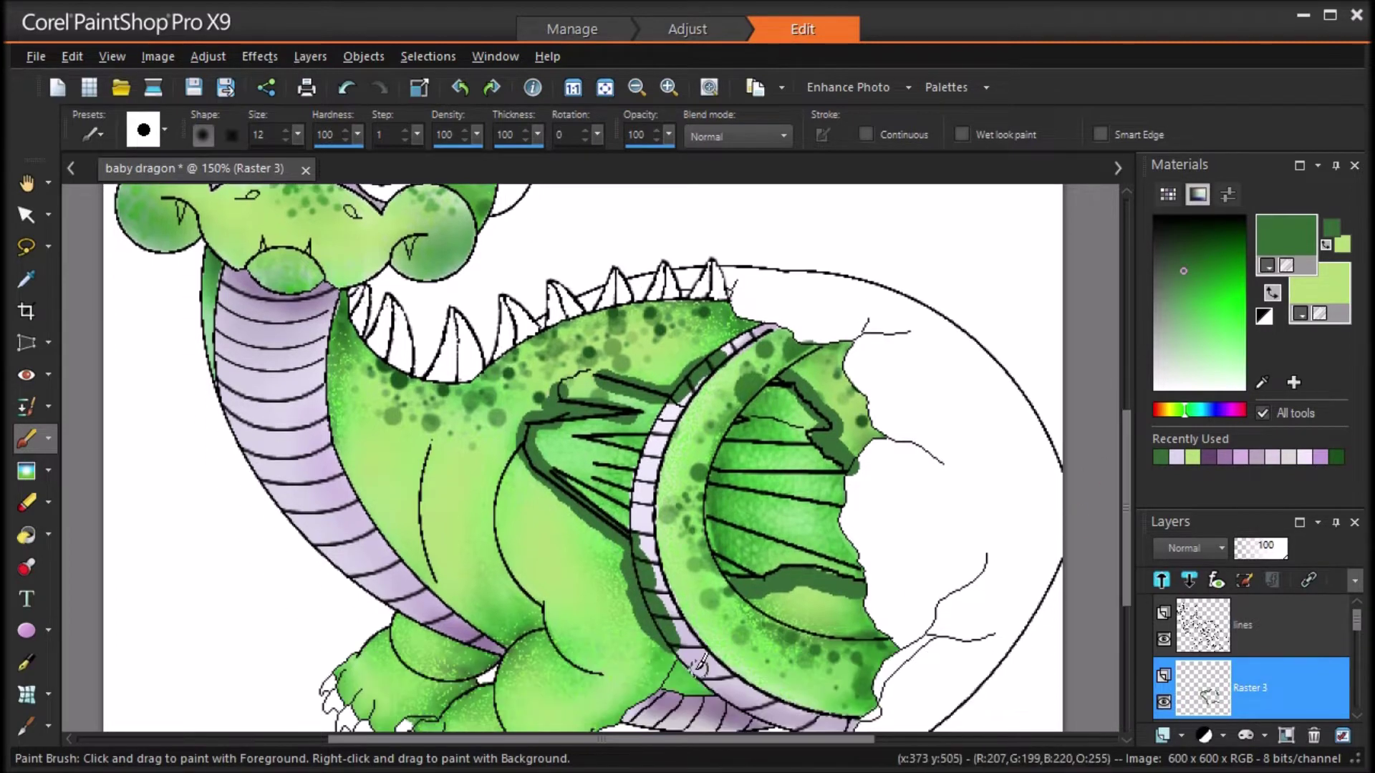
Step: Blur the dark green shadows around the wing and tail
click(208, 56)
mouse_move(287, 393)
click(522, 395)
click(1058, 484)
Step: Erase shadow overspill on the belly bands, wing tips and beyond the wing's outer edge, finishing with a size 3 eraser
click(27, 502)
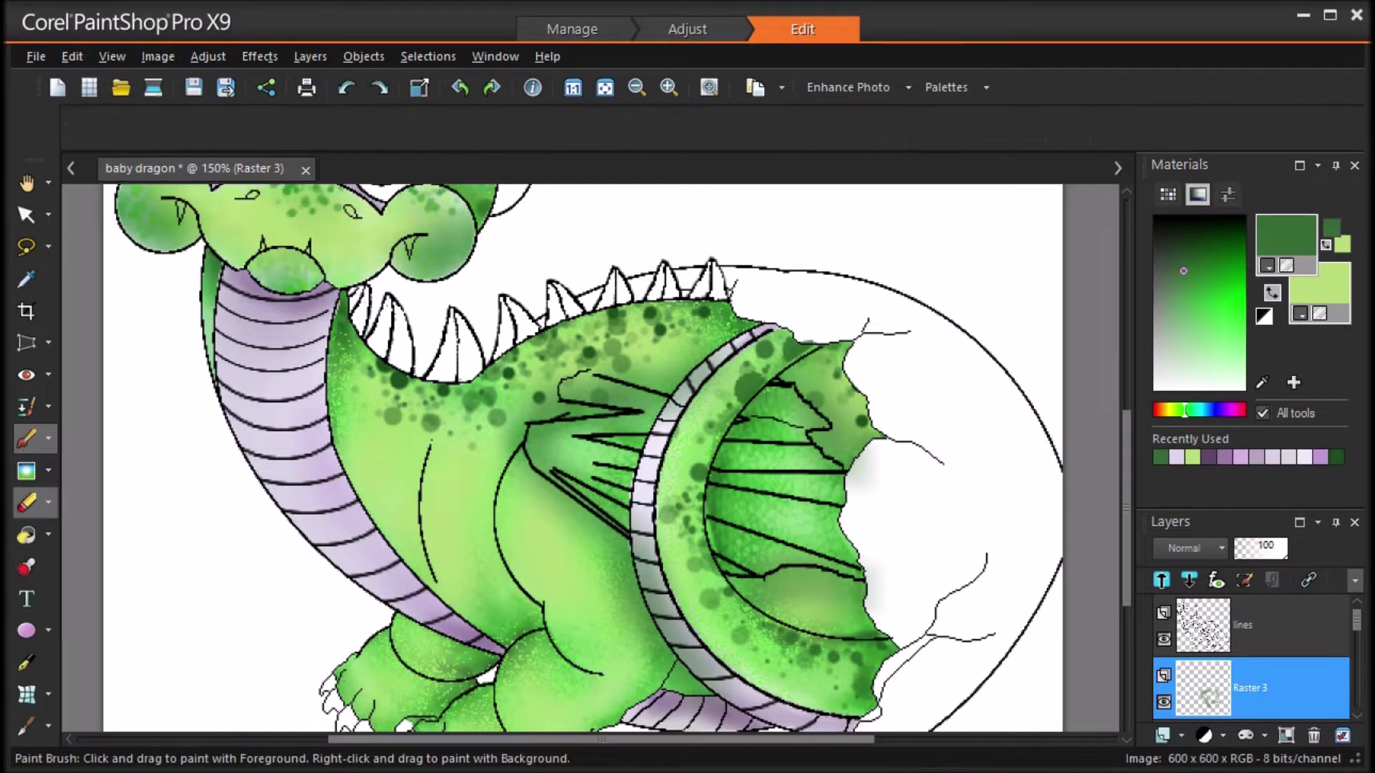
mouse_move(621, 507)
mouse_down()
mouse_move(620, 464)
mouse_move(575, 432)
mouse_move(581, 382)
mouse_move(674, 411)
mouse_up()
mouse_move(796, 408)
mouse_down()
mouse_move(747, 434)
mouse_move(782, 437)
mouse_move(809, 532)
mouse_move(869, 454)
mouse_up()
drag(879, 568, 887, 606)
double_click(265, 134)
text(3)
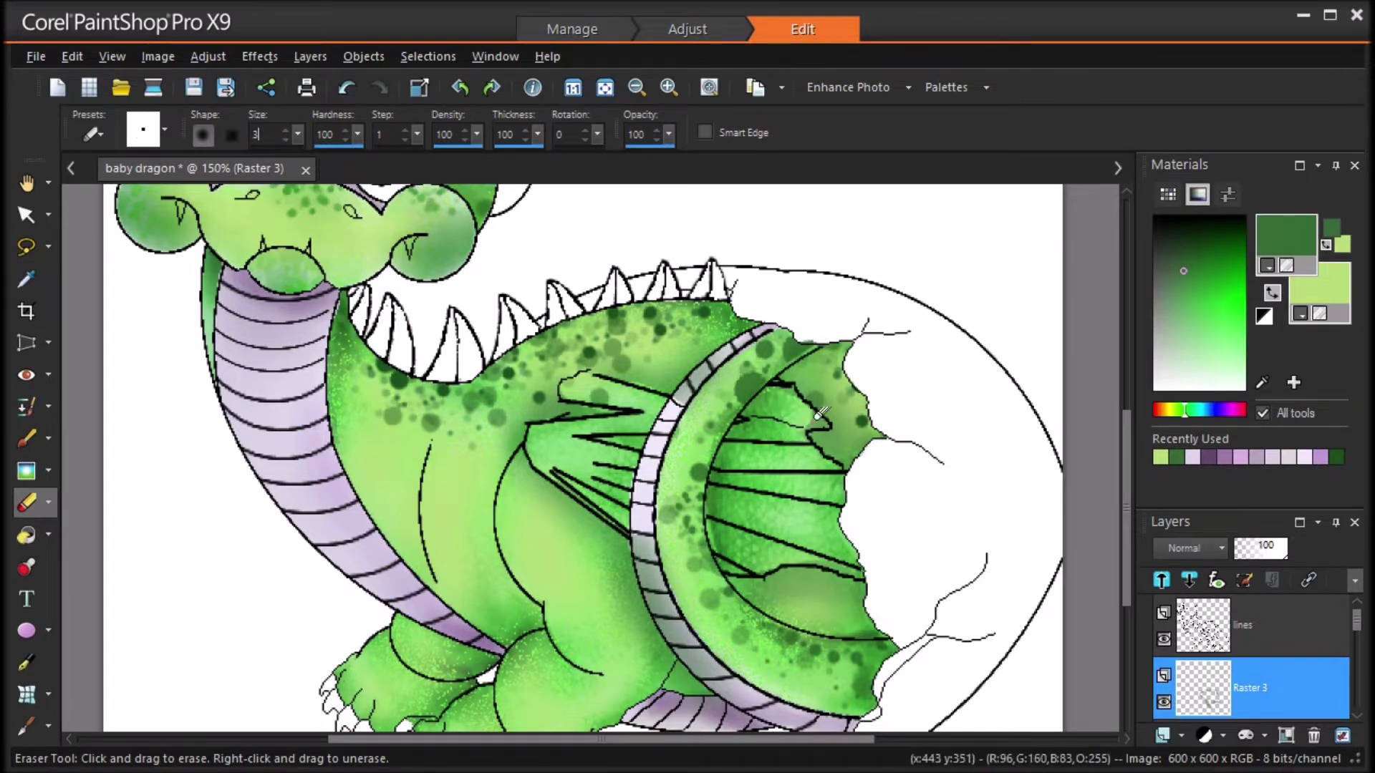
drag(810, 421, 817, 428)
drag(585, 408, 604, 411)
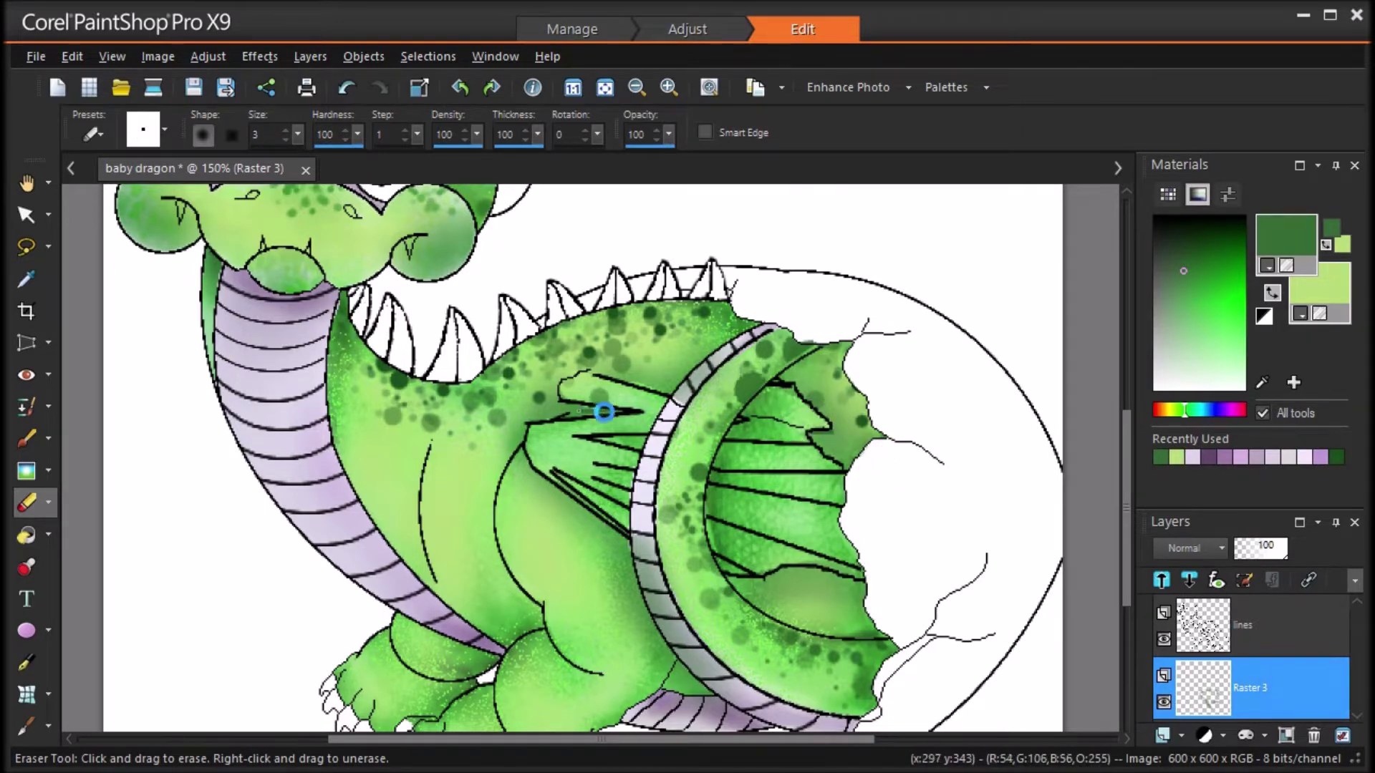
Step: Smooth the shadow above the wing with a size 19 Soften Brush, and set the layer's blend mode to Multiply
click(27, 471)
drag(587, 409, 565, 402)
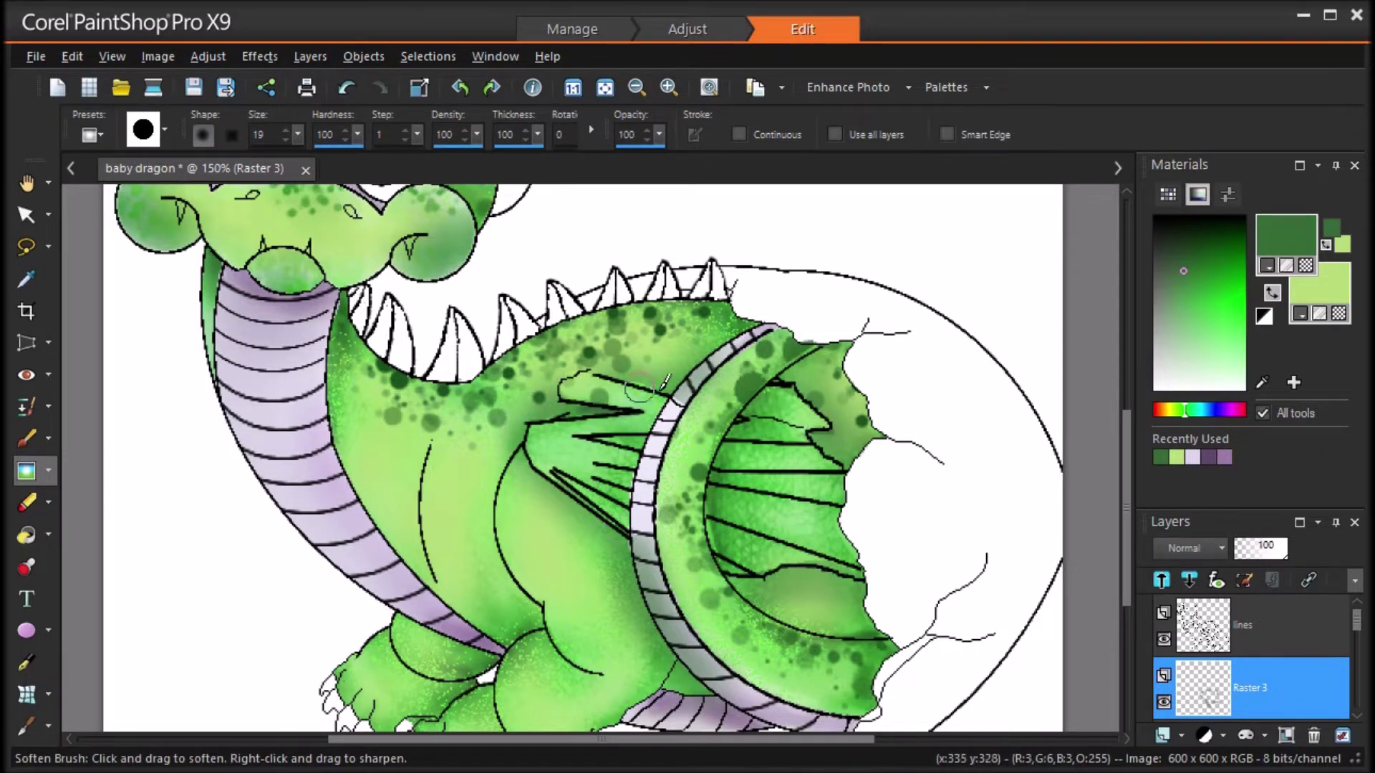
click(1194, 548)
click(1218, 546)
click(26, 503)
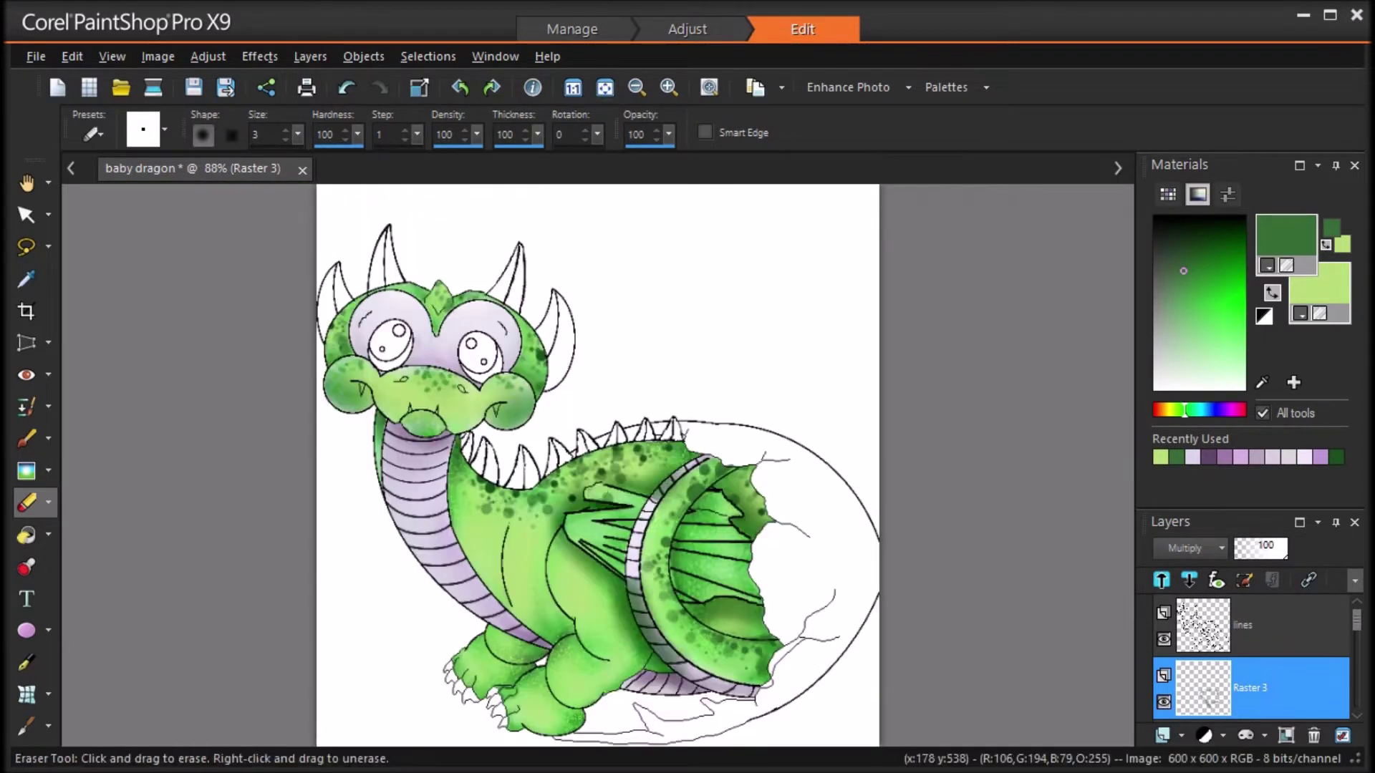
Step: Paint dark green shading between the wing ribs on Raster 5, undo a stray stroke, and trim the edges
key(b)
drag(580, 531, 759, 599)
mouse_move(749, 556)
mouse_down()
mouse_move(699, 555)
mouse_move(709, 540)
mouse_move(723, 557)
mouse_move(683, 535)
mouse_move(740, 544)
mouse_move(684, 521)
mouse_move(672, 539)
mouse_move(728, 509)
mouse_up()
click(347, 87)
click(26, 471)
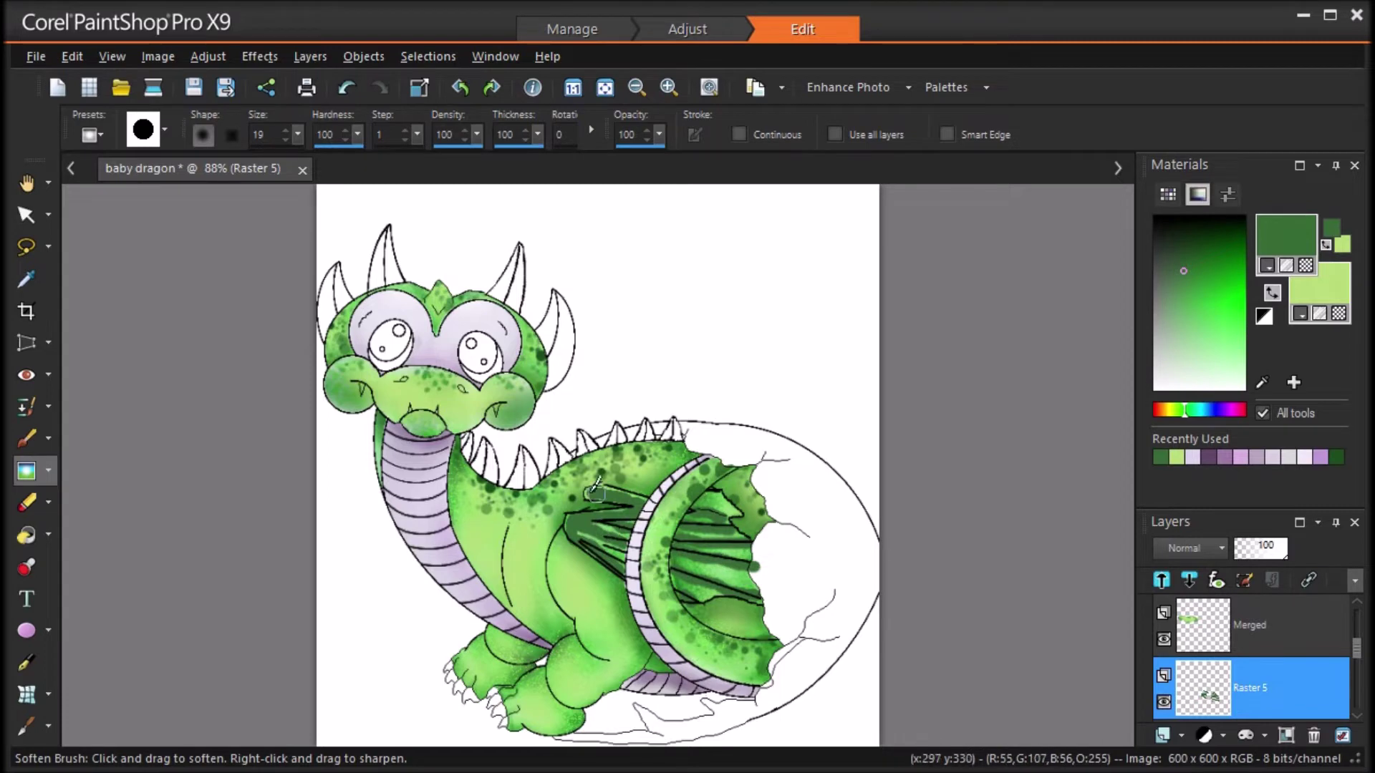
click(26, 502)
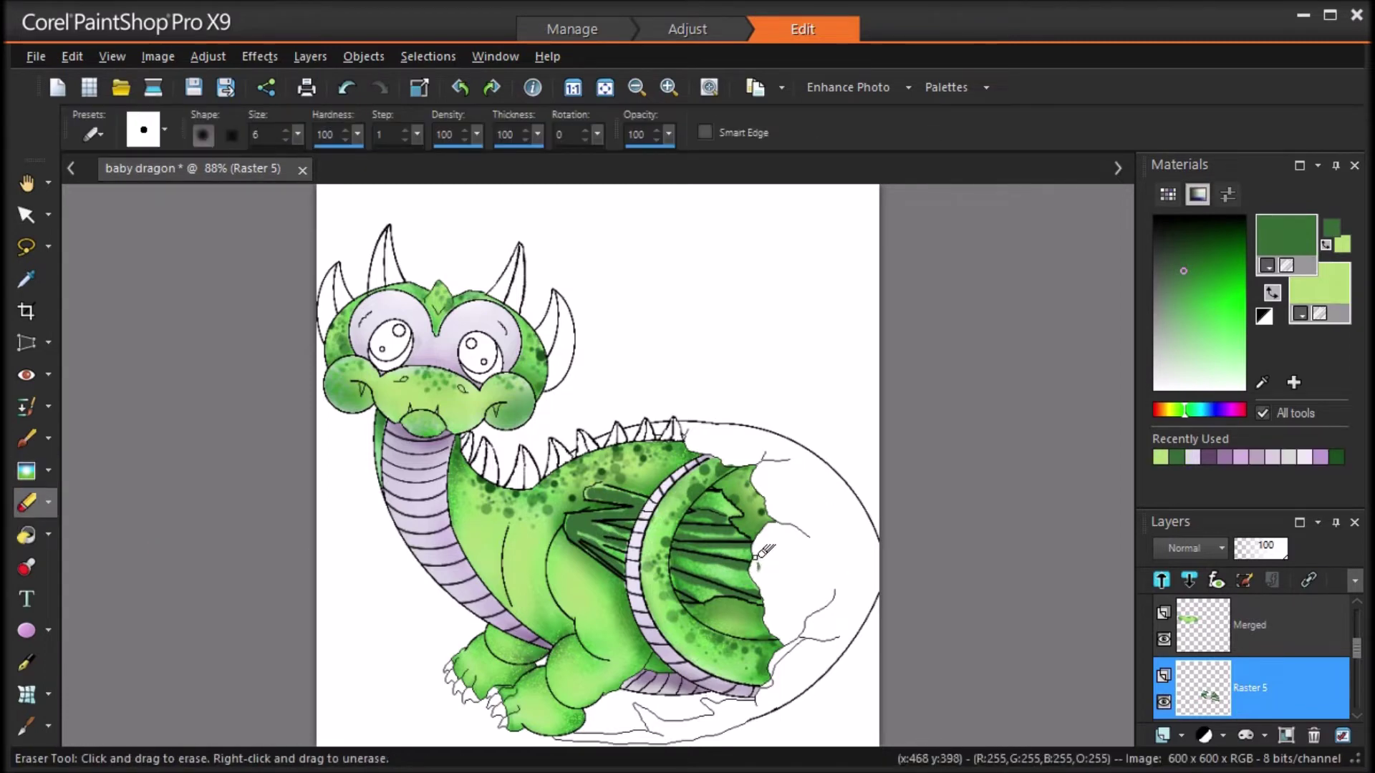
Step: Blur the rib shading on the wing and erase its overspill beyond the wing with a size 19 eraser
click(208, 56)
mouse_move(444, 393)
click(506, 392)
click(1031, 484)
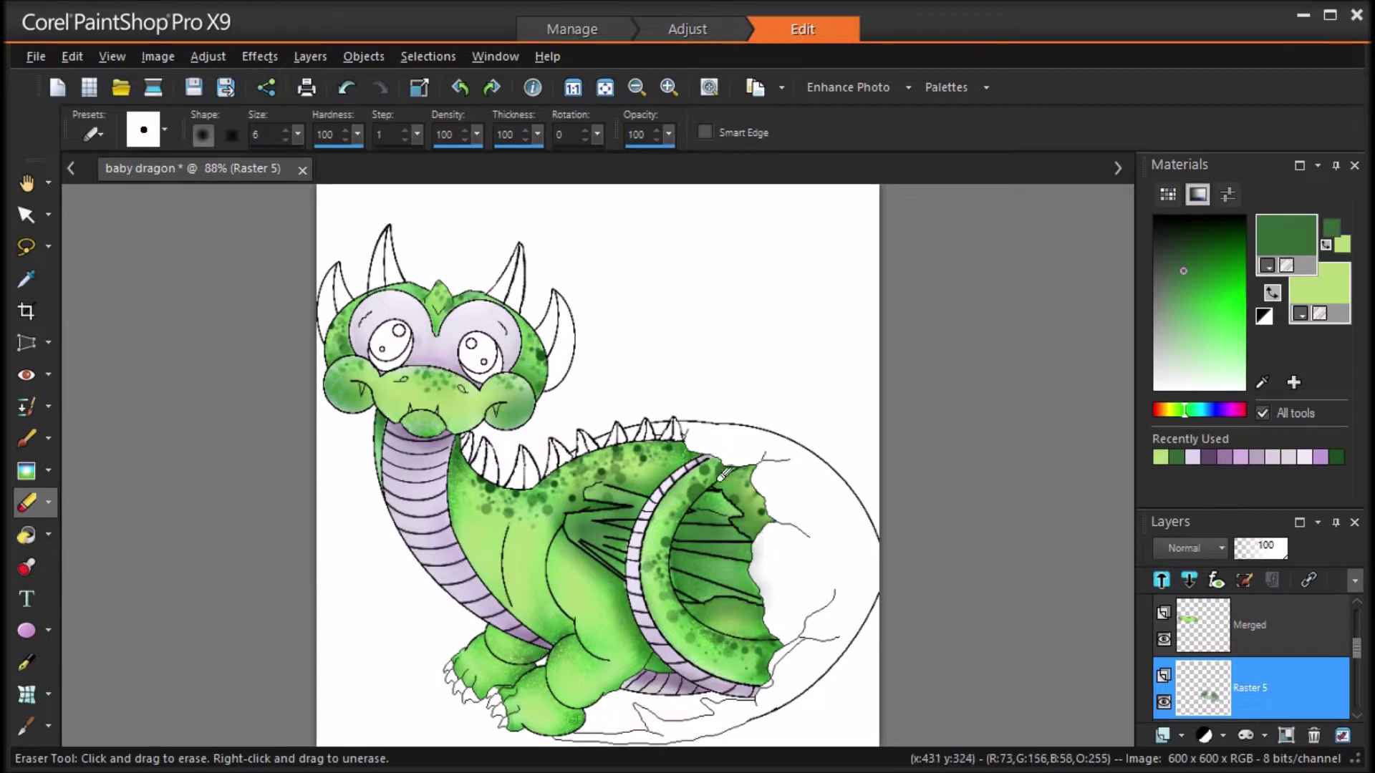
drag(299, 138, 309, 148)
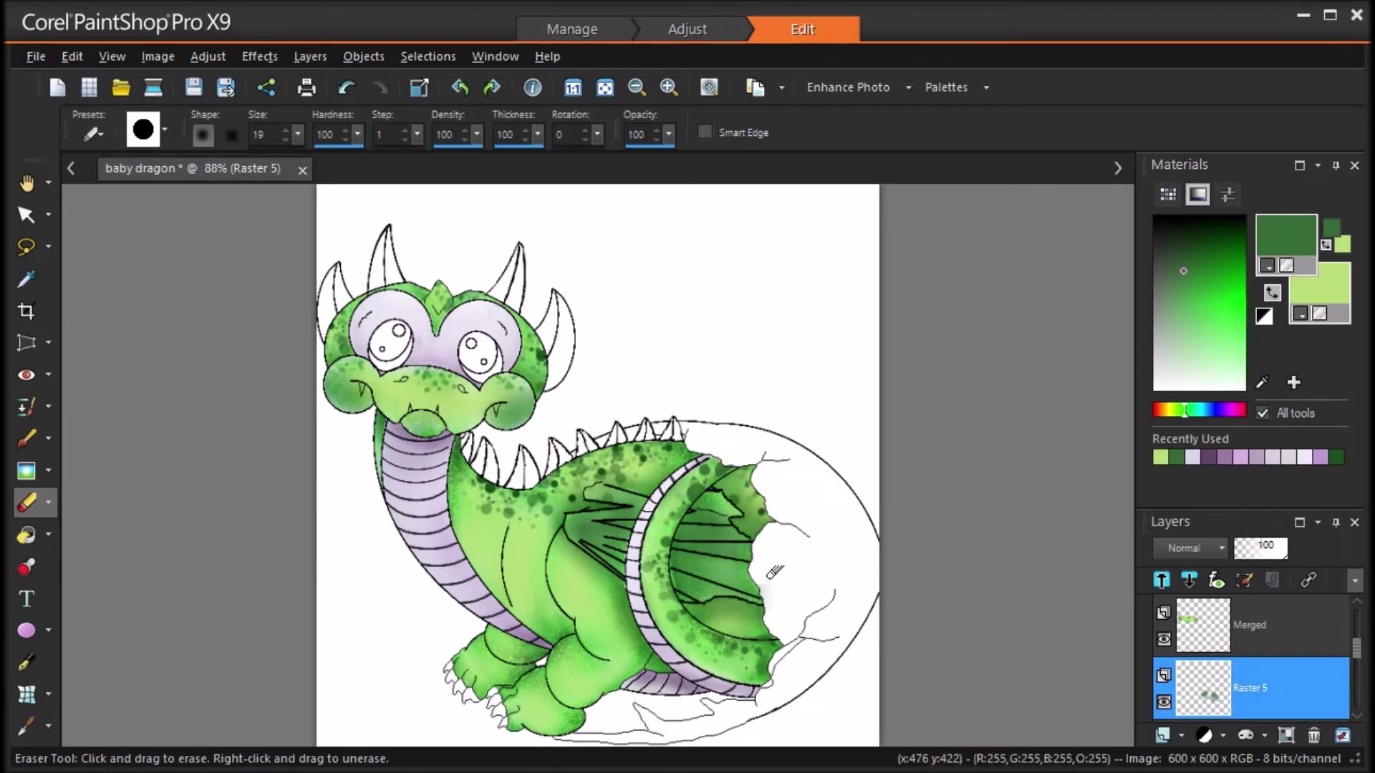
Step: Erase thin light streaks from the shading between the wing ribs with eraser sizes 3, 4 and 6
scroll(299, 143, down, 16)
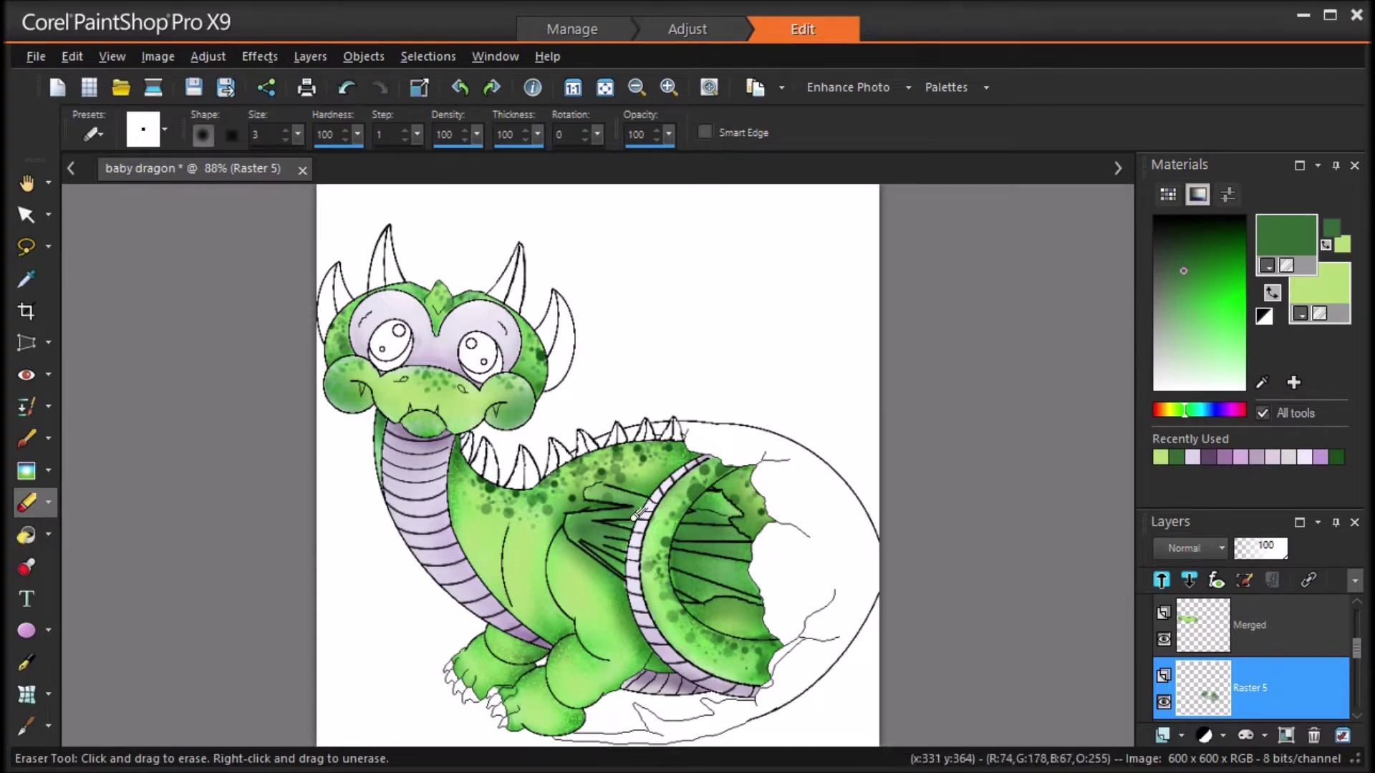
mouse_move(705, 571)
mouse_down()
mouse_move(760, 585)
mouse_move(694, 555)
mouse_move(752, 569)
mouse_move(680, 565)
mouse_move(695, 544)
mouse_move(731, 543)
mouse_up()
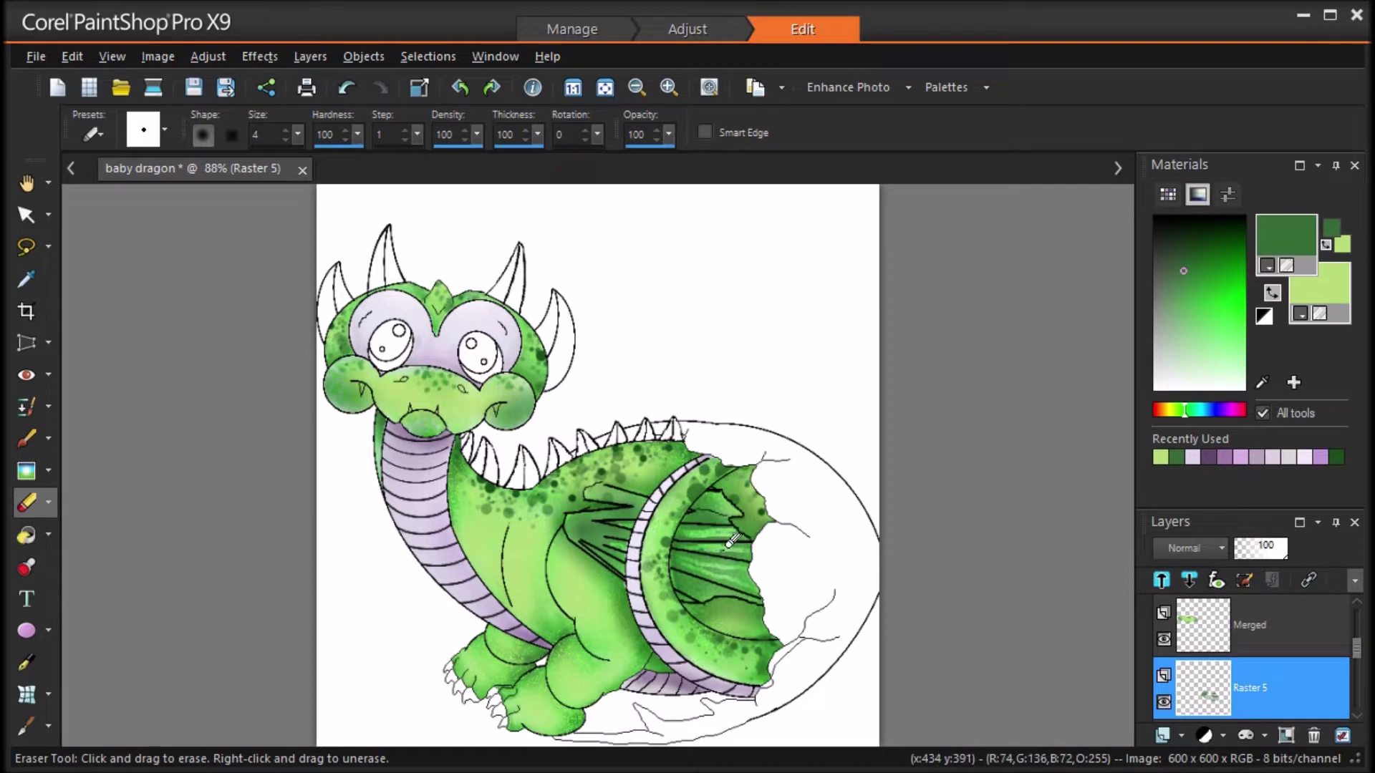
double_click(256, 134)
text(6)
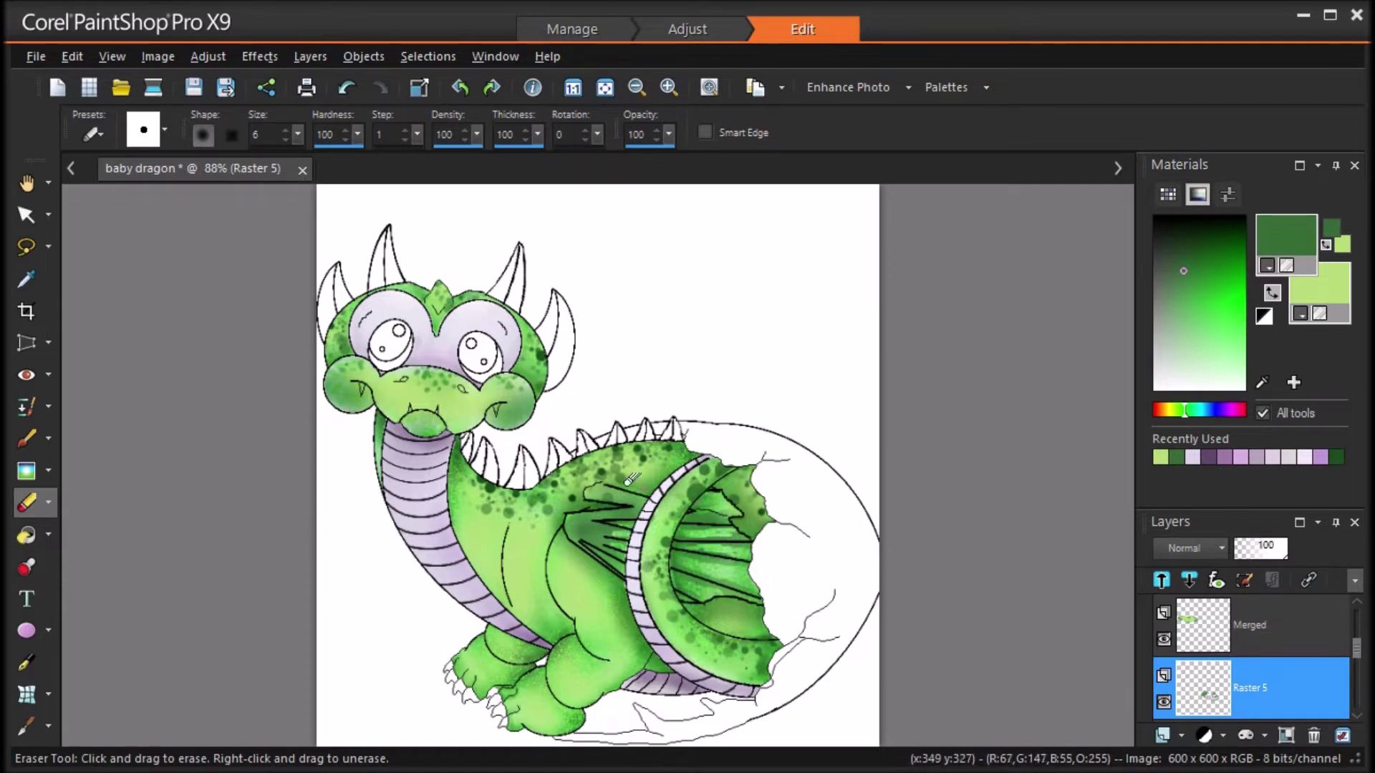
Step: Blur the streaked wing shading on Raster 5 once more
click(208, 56)
mouse_move(230, 393)
click(522, 392)
click(1184, 441)
click(1059, 485)
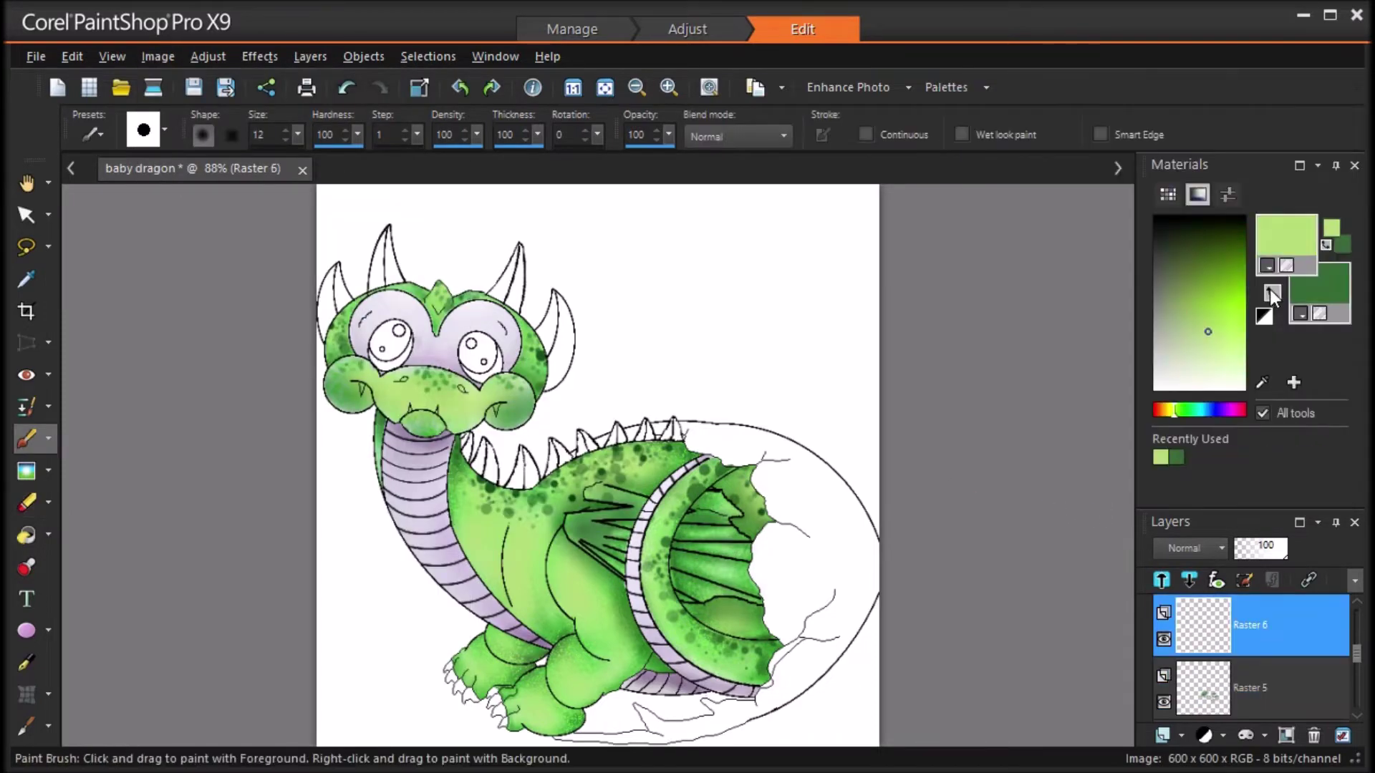
Step: Paint light yellow-green highlights between the wing ribs on Raster 6, using size 4 for the narrow gaps, and switch to the Soften Brush
scroll(584, 524, up, 2)
mouse_move(583, 548)
mouse_down()
mouse_move(573, 517)
mouse_move(634, 494)
mouse_move(596, 542)
mouse_up()
drag(299, 135, 287, 142)
drag(713, 581, 793, 598)
drag(763, 537, 725, 543)
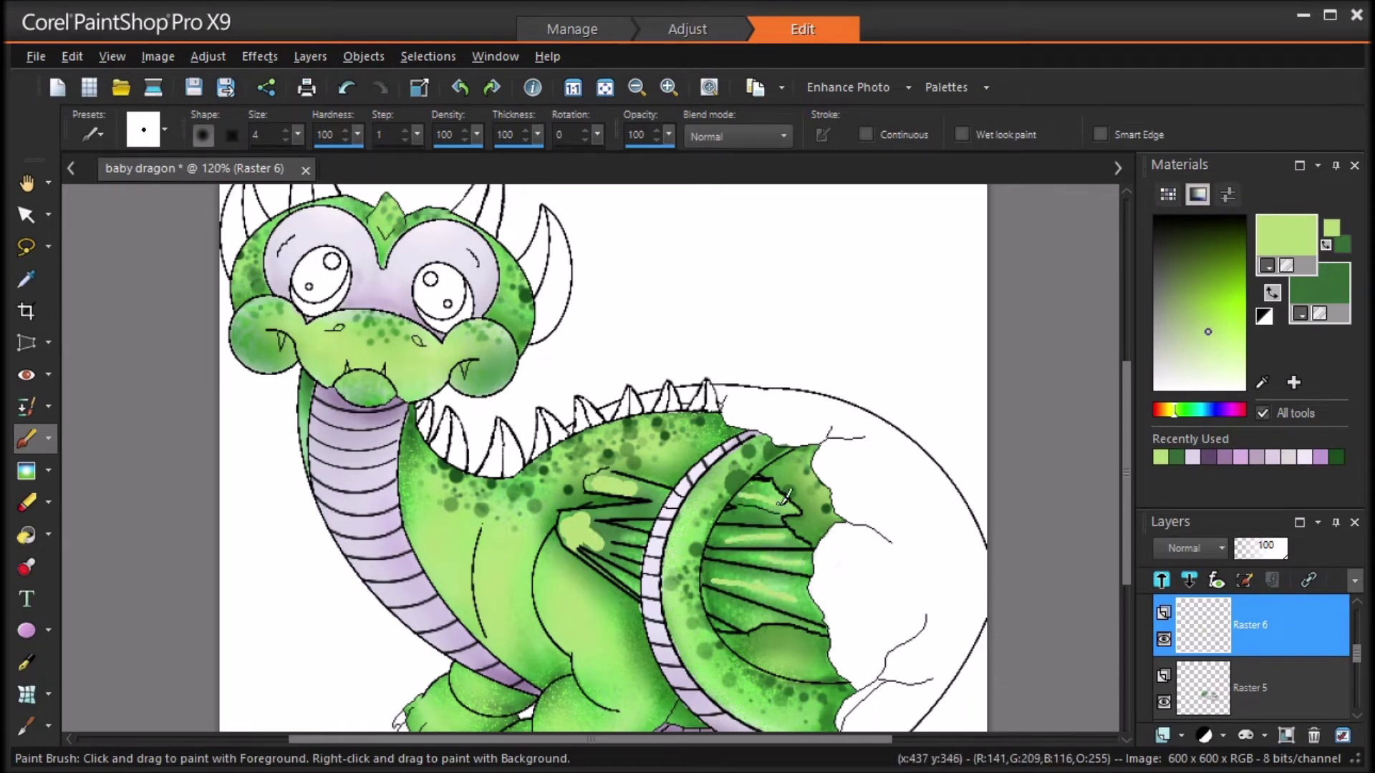
drag(610, 567, 636, 579)
mouse_move(617, 546)
mouse_down()
mouse_move(640, 548)
mouse_move(660, 491)
mouse_move(599, 537)
mouse_move(618, 533)
mouse_up()
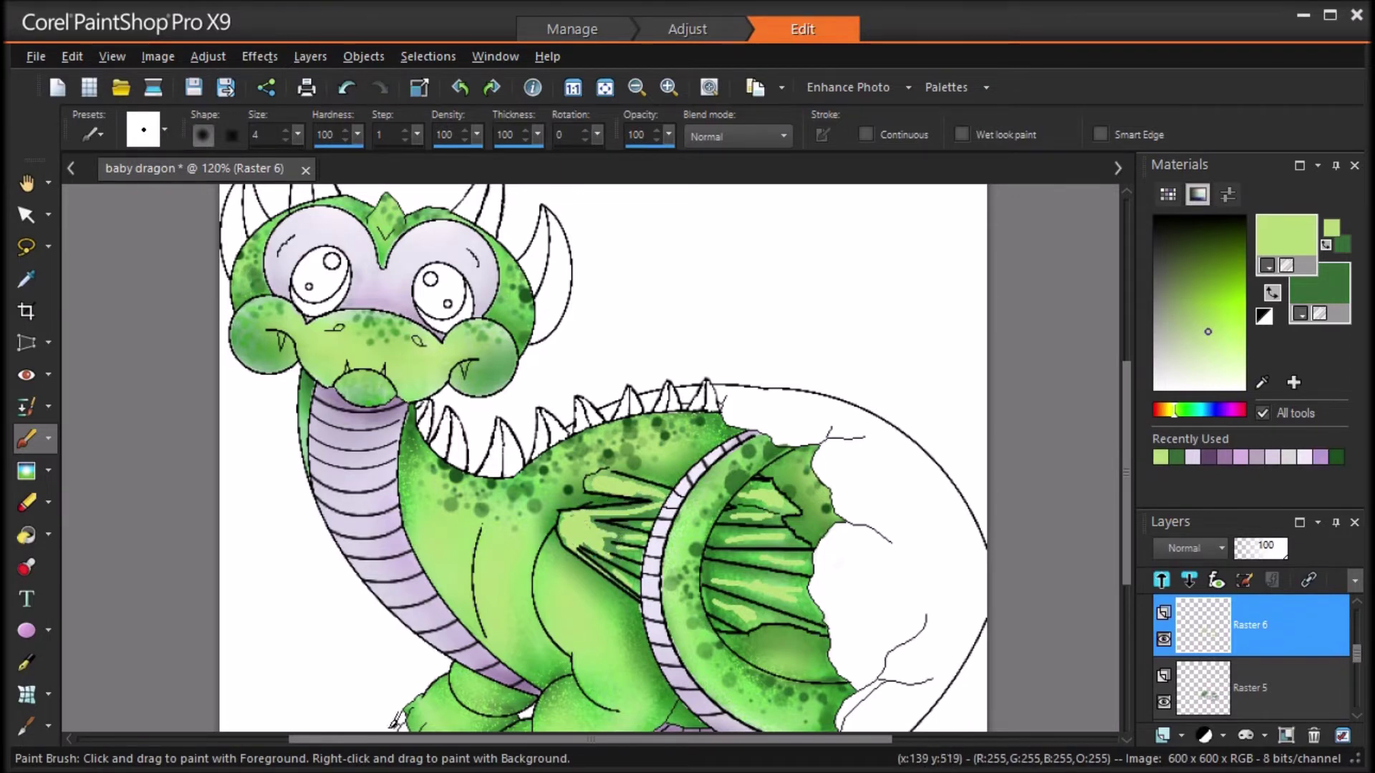
click(26, 470)
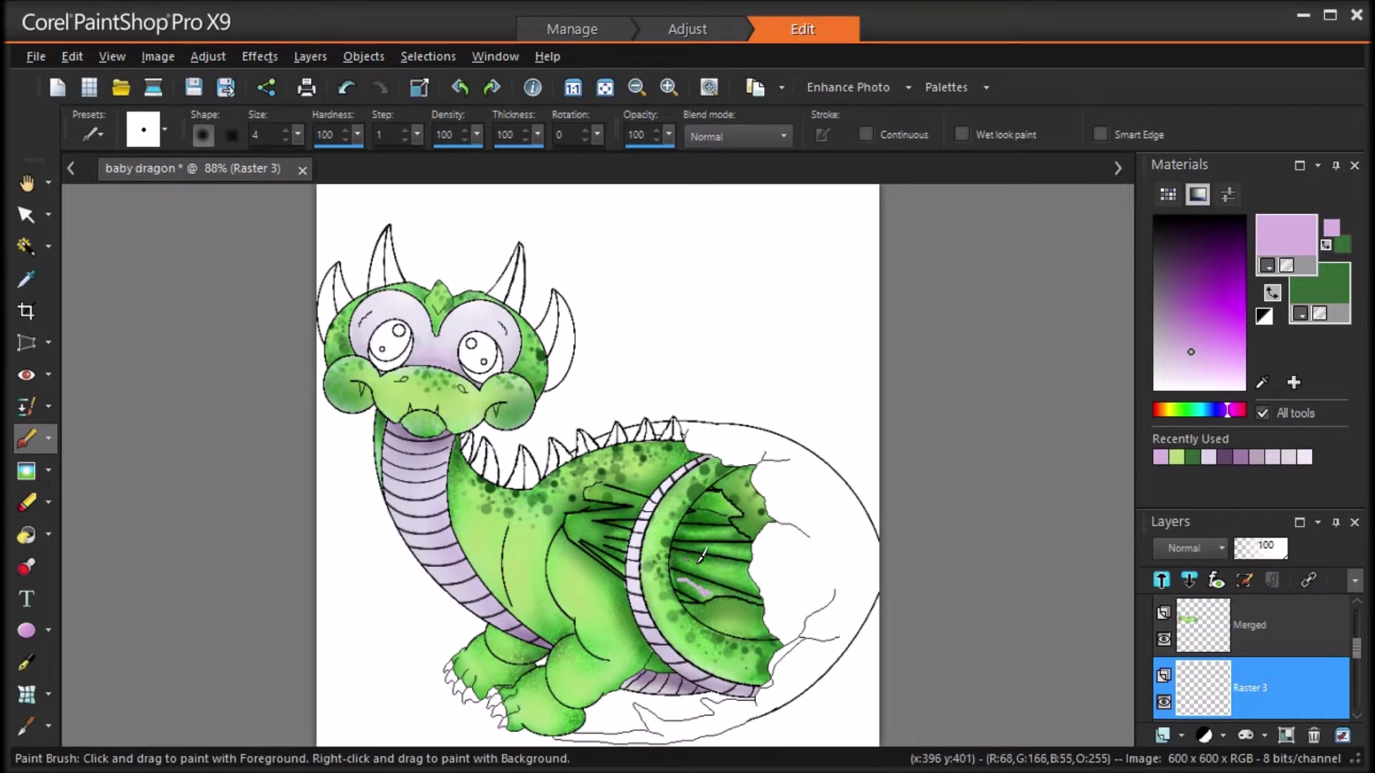
Step: Paint lilac streaks at size 4 between the wing ribs on a new raster layer, undoing misplaced strokes
drag(688, 560, 745, 578)
mouse_move(690, 533)
mouse_down()
mouse_move(736, 530)
mouse_move(726, 521)
mouse_up()
click(346, 89)
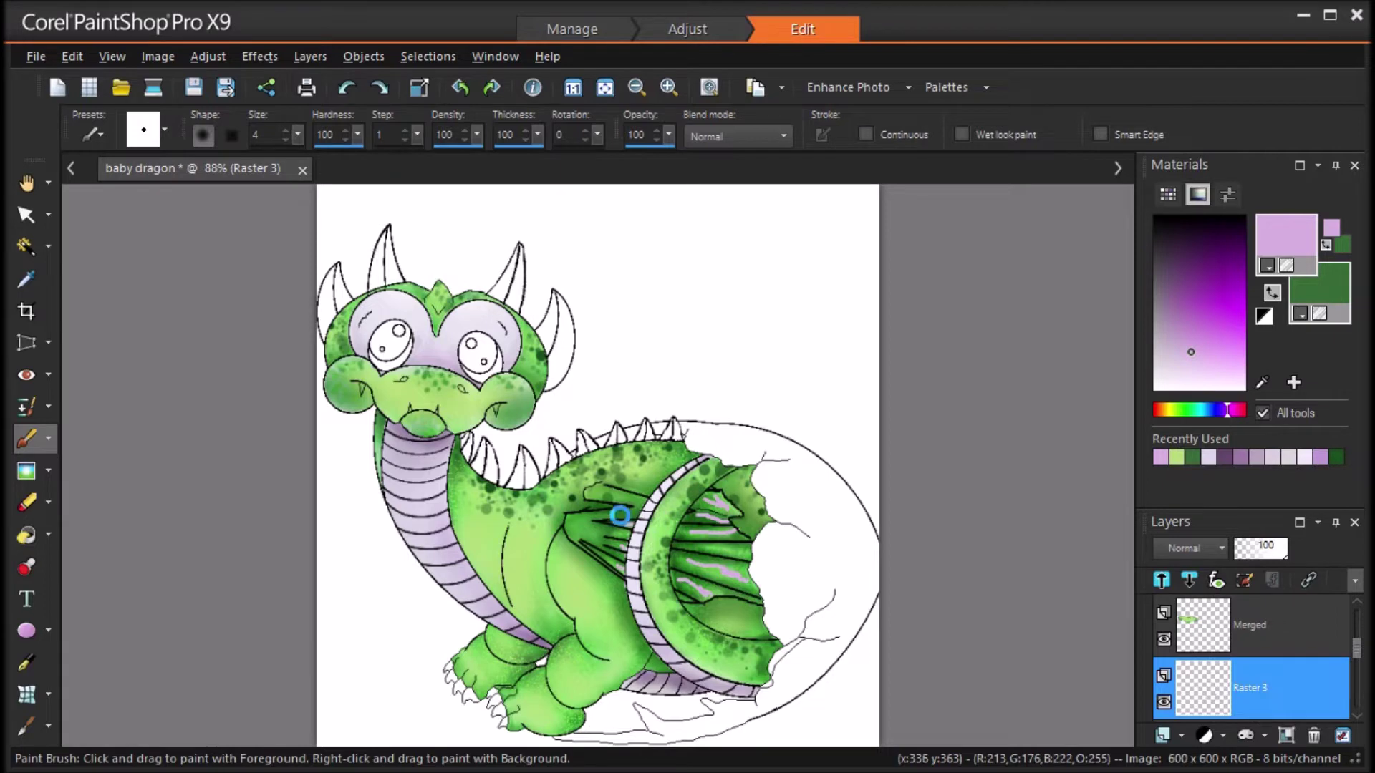
click(347, 87)
click(347, 87)
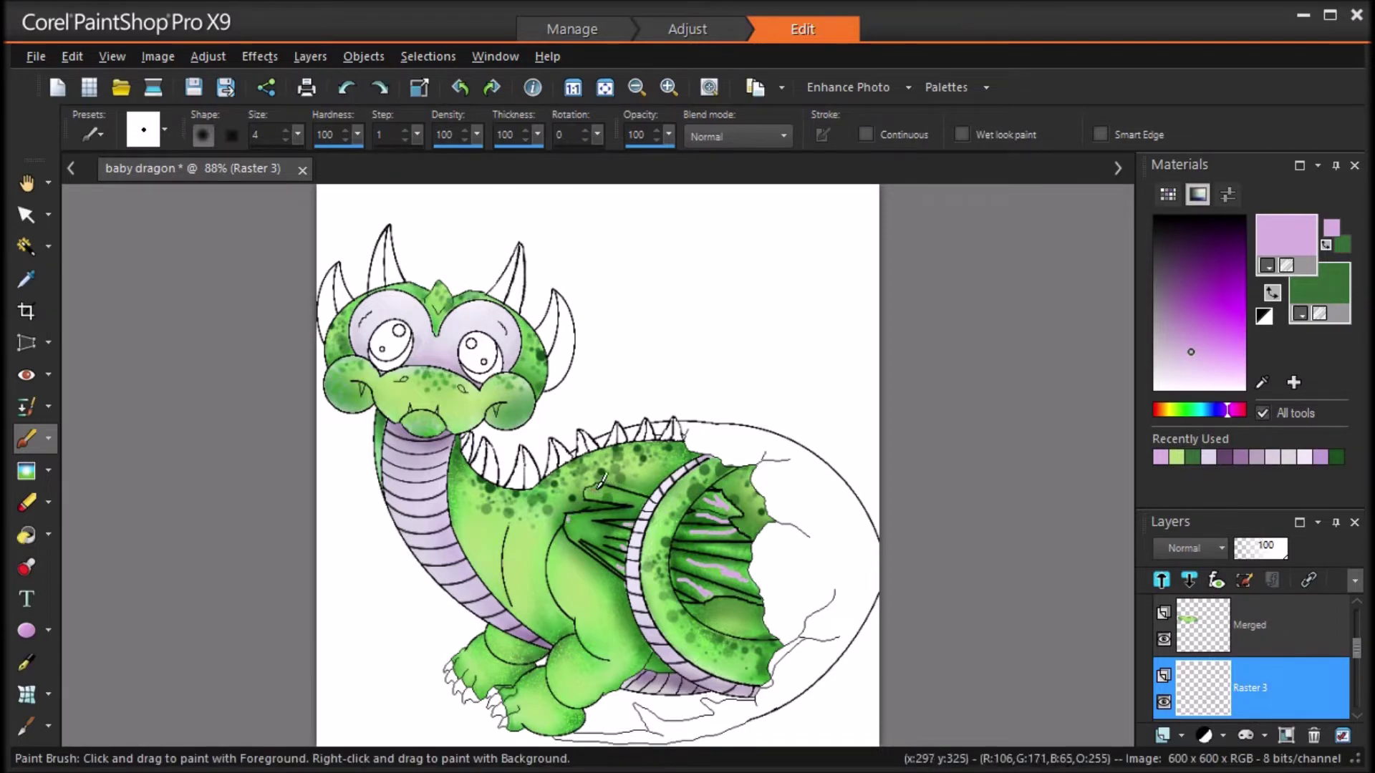
drag(643, 498, 634, 494)
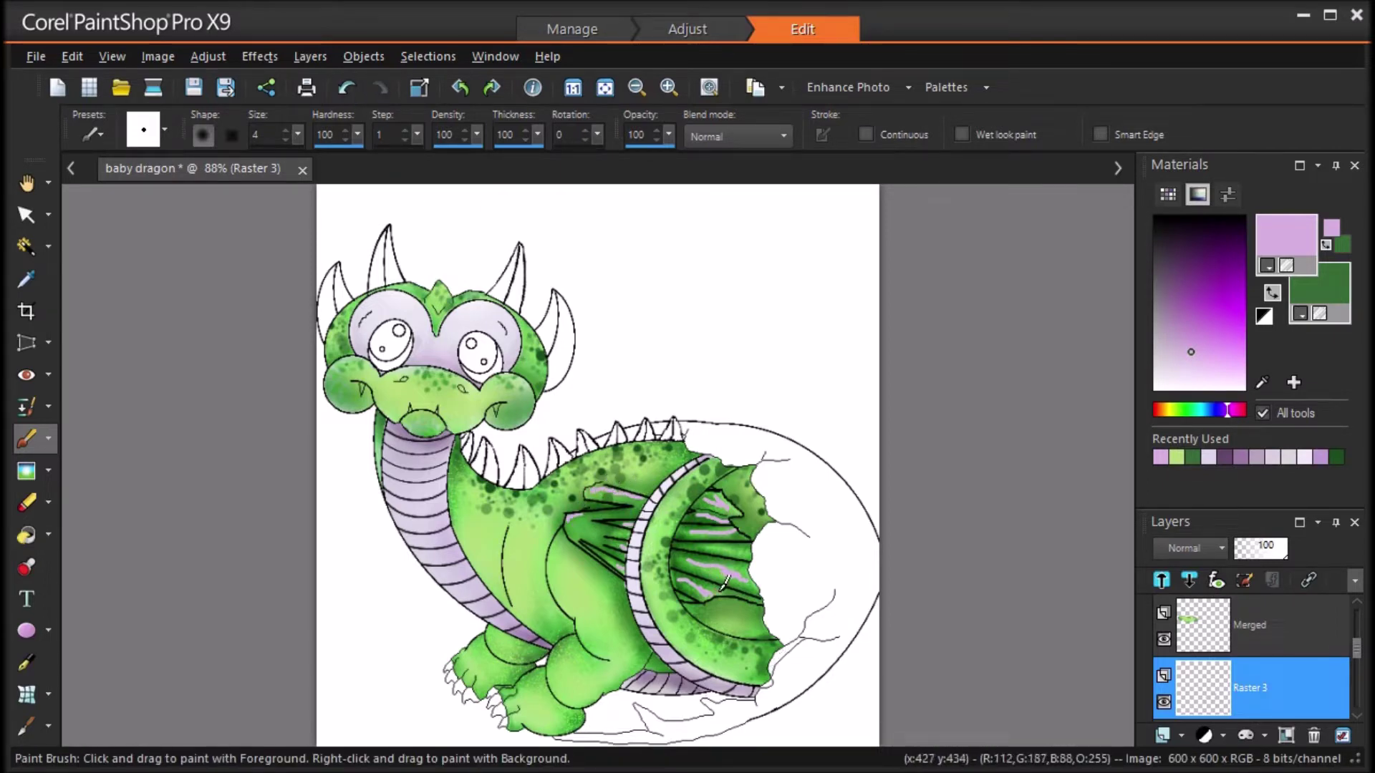
Step: Blur the lilac wing streaks and adjust the layer's blend mode to merge them into the green
click(208, 57)
mouse_move(236, 395)
click(526, 396)
click(1062, 485)
click(1213, 548)
click(1246, 548)
click(1193, 547)
click(1252, 260)
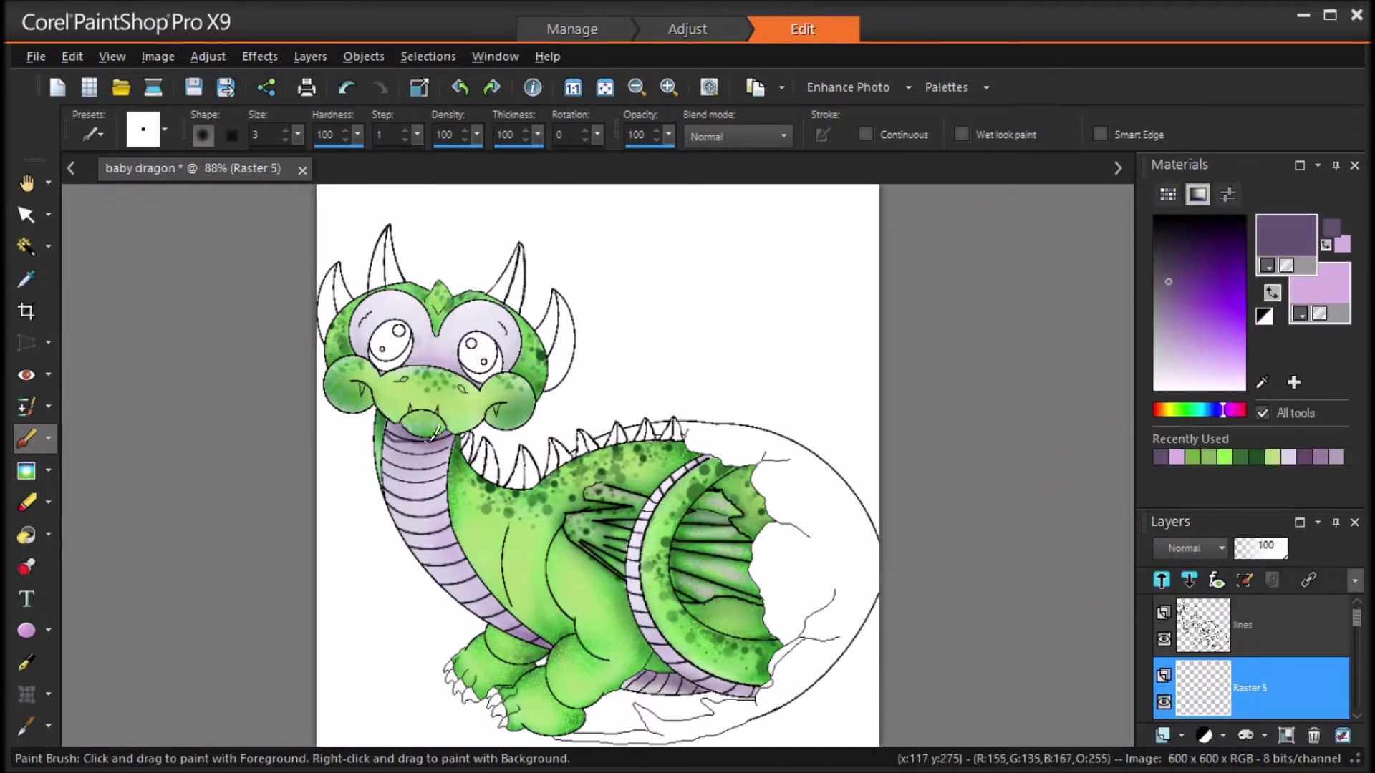
Step: Paint dark purple shading along the belly bands of the neck, chest and lower tail on Raster 3, using brush size 3
mouse_move(459, 431)
mouse_down()
mouse_move(391, 429)
mouse_move(454, 438)
mouse_move(401, 444)
mouse_move(411, 463)
mouse_move(385, 473)
mouse_move(425, 559)
mouse_up()
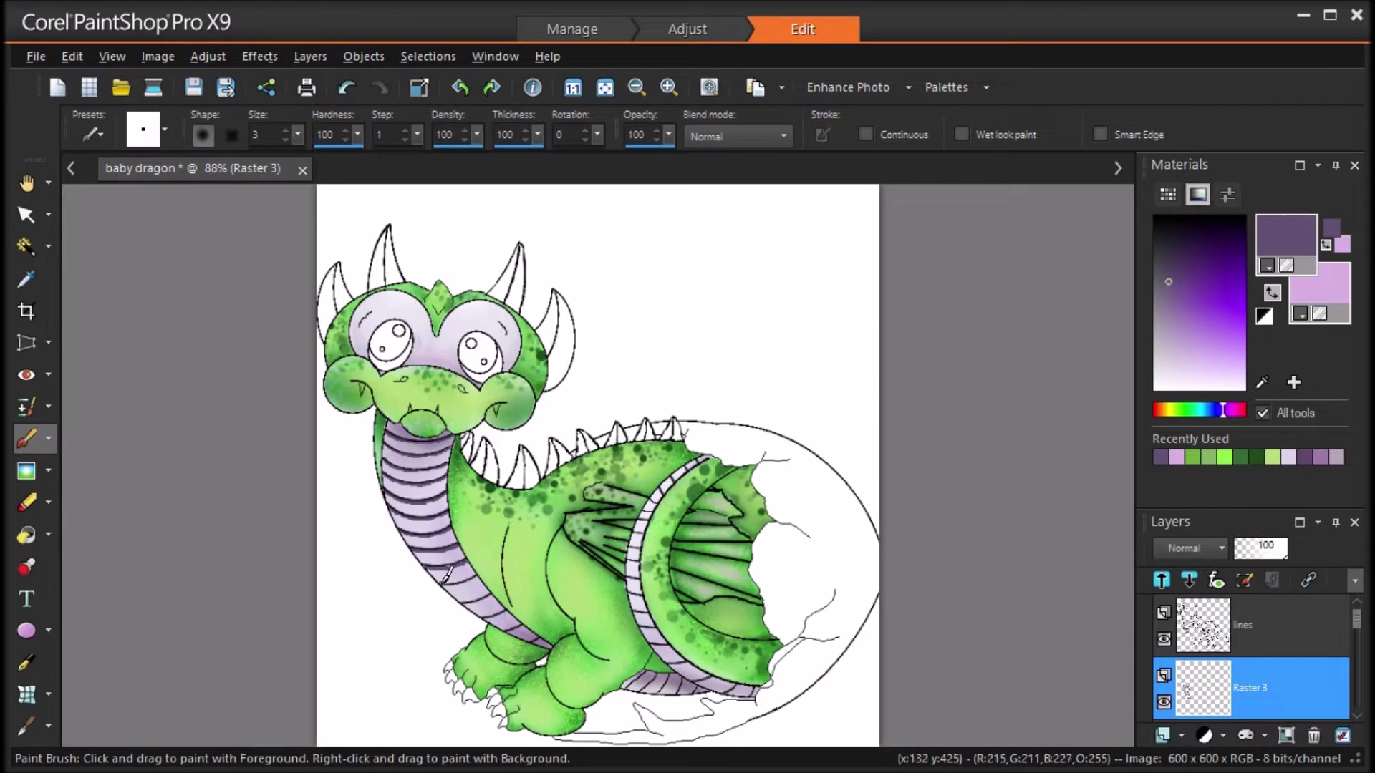
drag(484, 615, 496, 617)
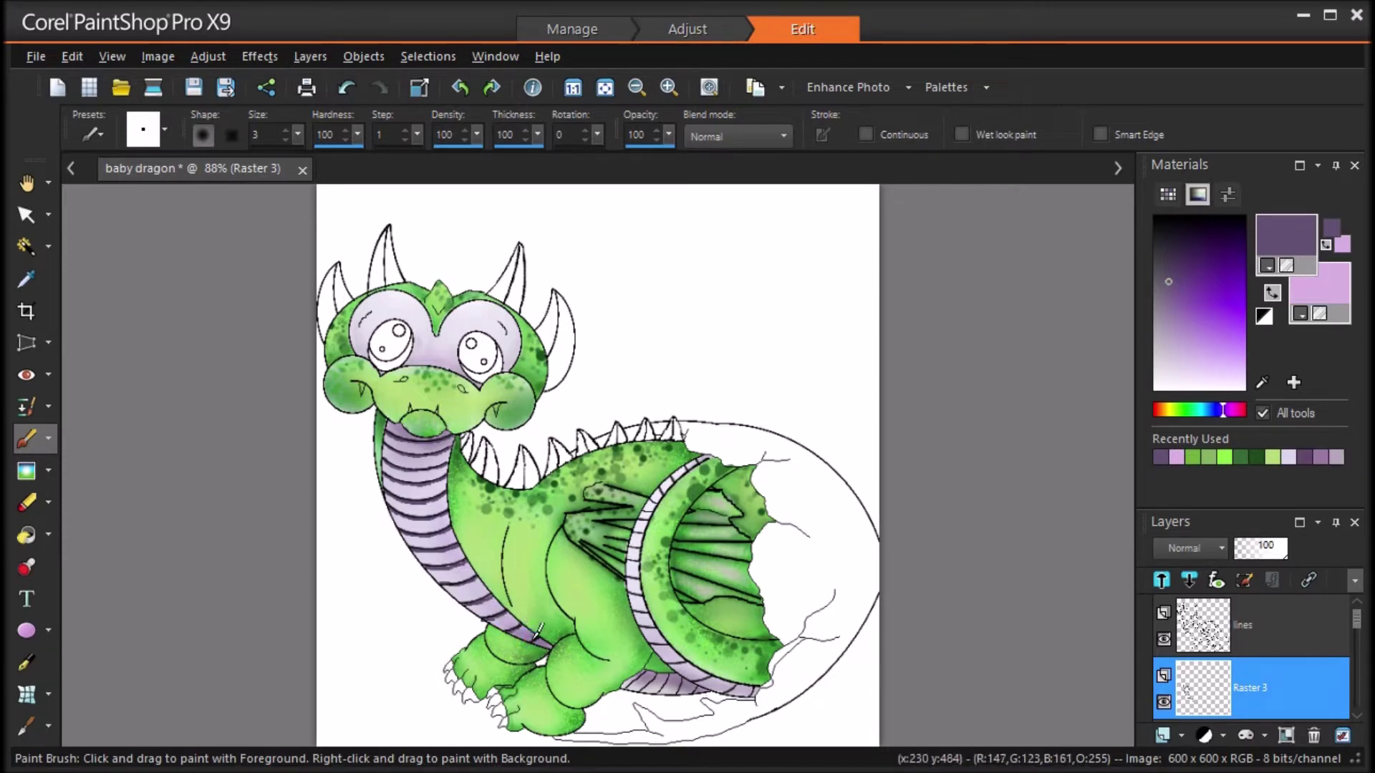
drag(655, 677, 672, 675)
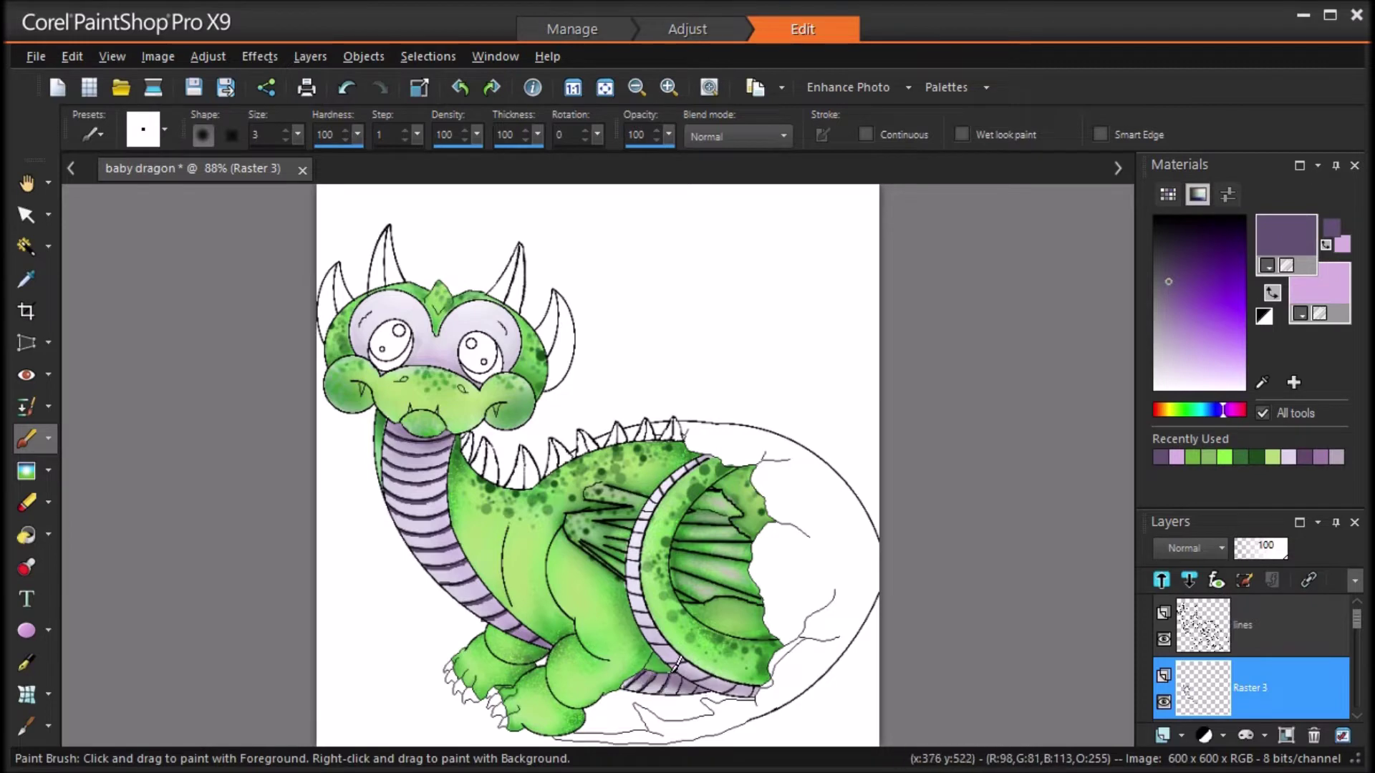
Step: Paint dark purple shading on the belly bands of the curled tail, undoing misplaced strokes
scroll(670, 333, up, 2)
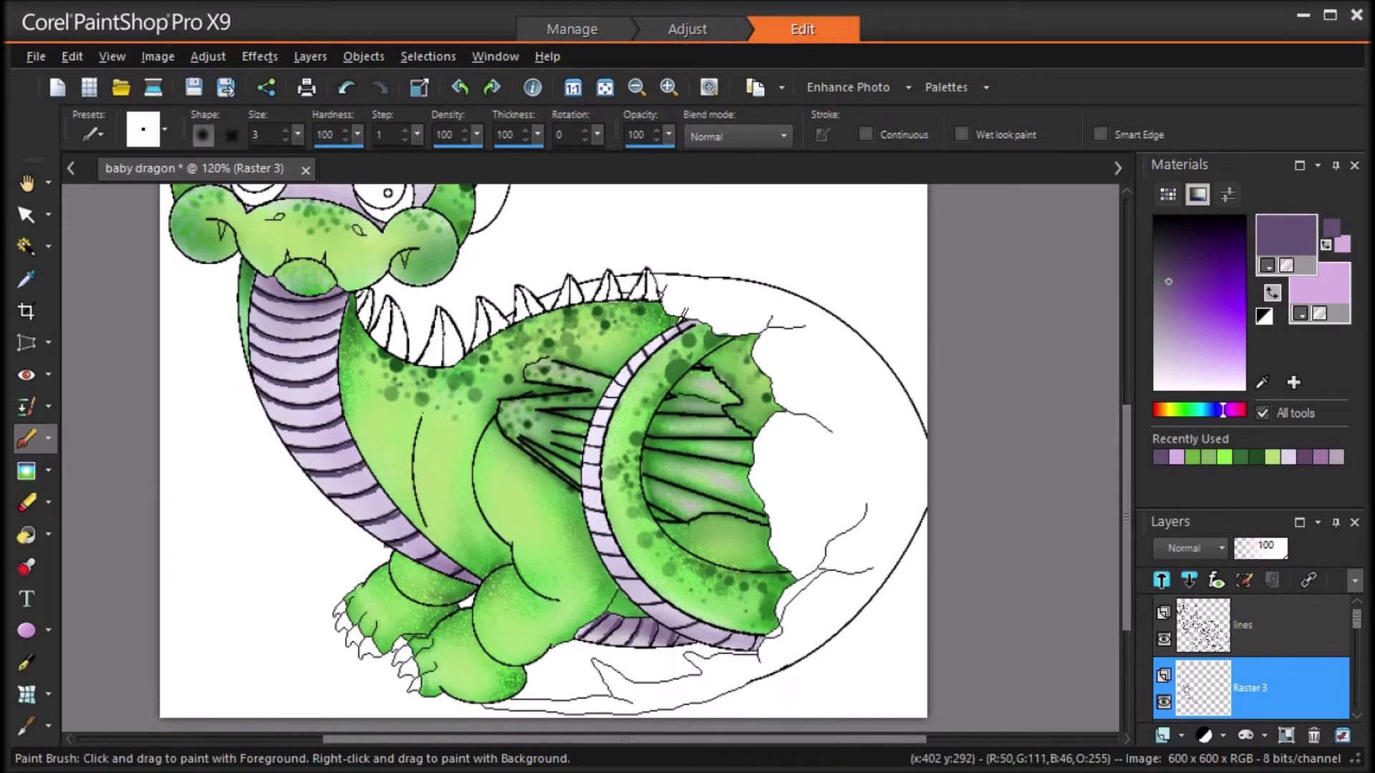
drag(680, 625, 675, 633)
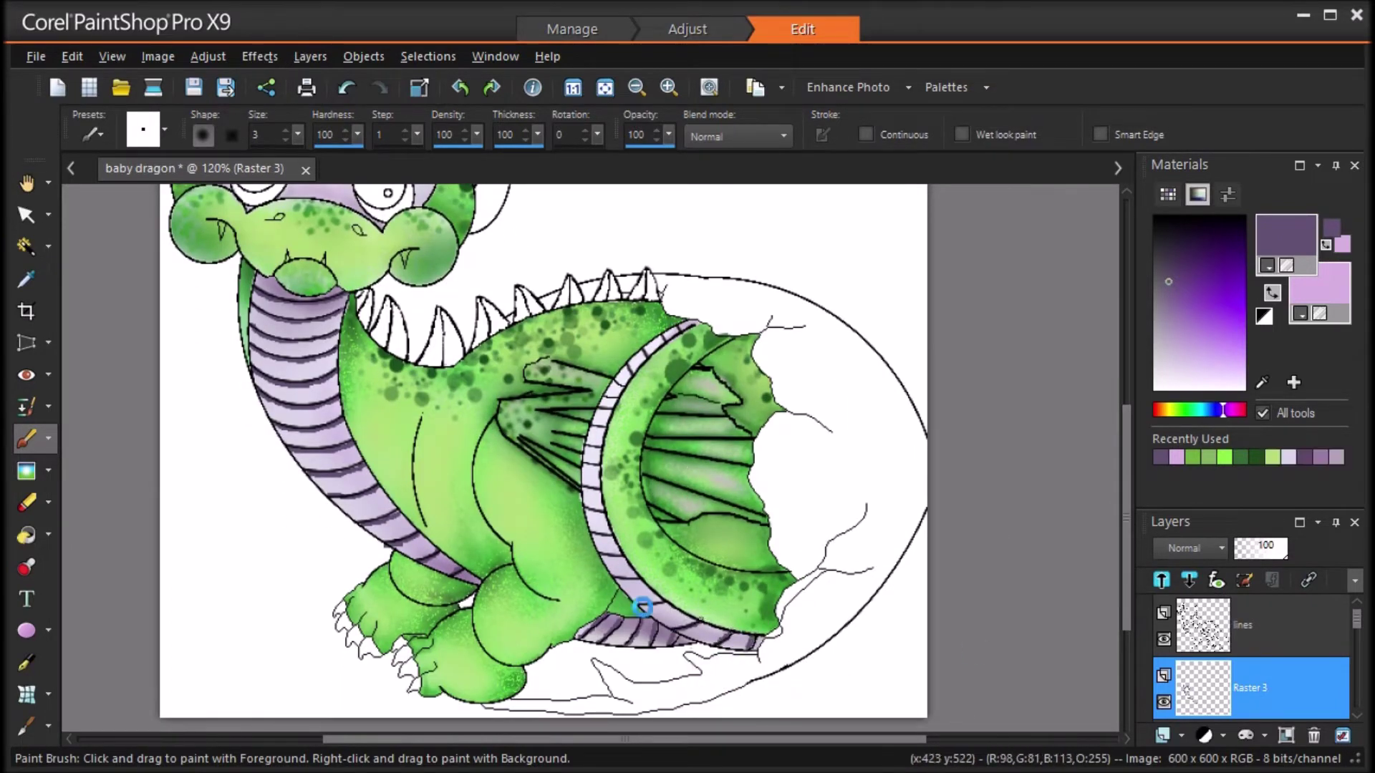
mouse_move(612, 580)
mouse_down()
mouse_move(636, 578)
mouse_move(611, 559)
mouse_move(614, 539)
mouse_up()
mouse_move(586, 465)
mouse_down()
mouse_move(600, 468)
mouse_move(599, 447)
mouse_up()
key(ctrl+z)
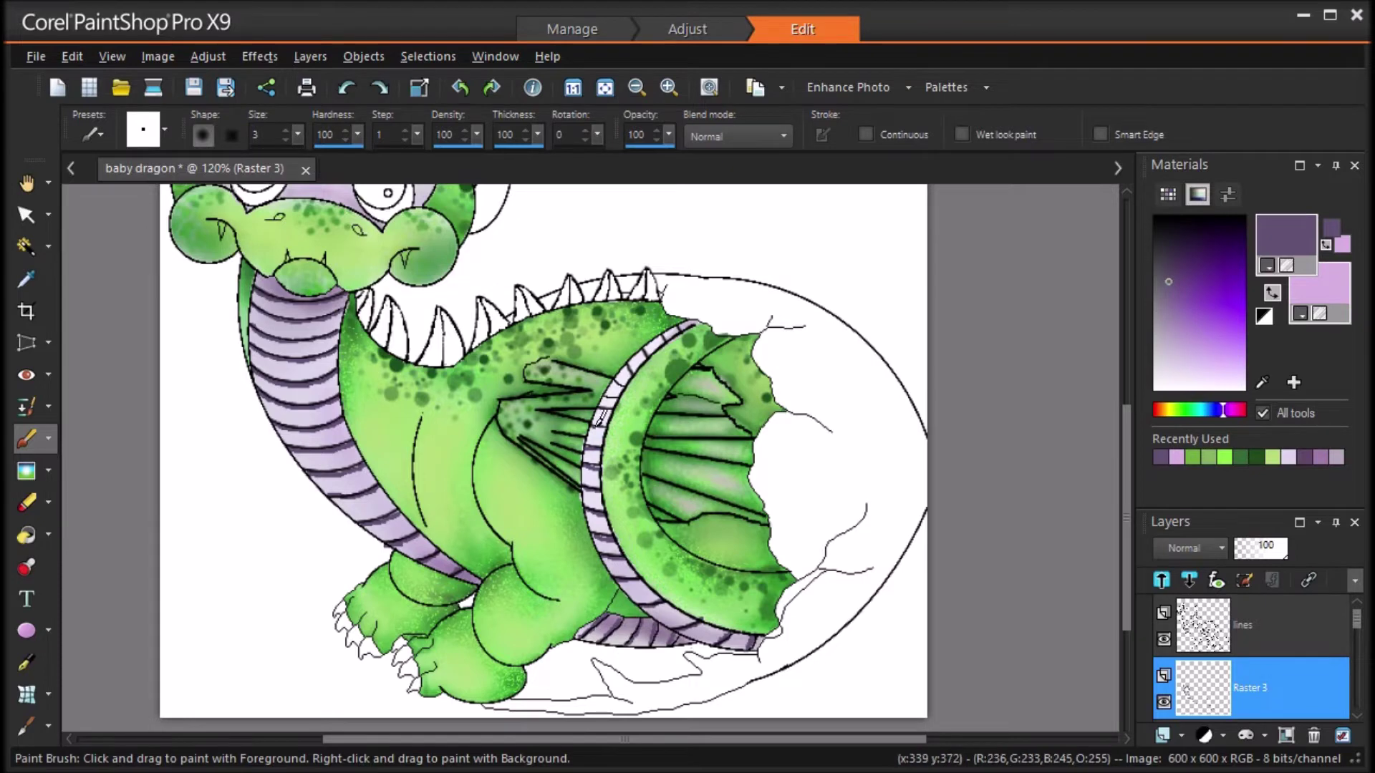
key(ctrl+z)
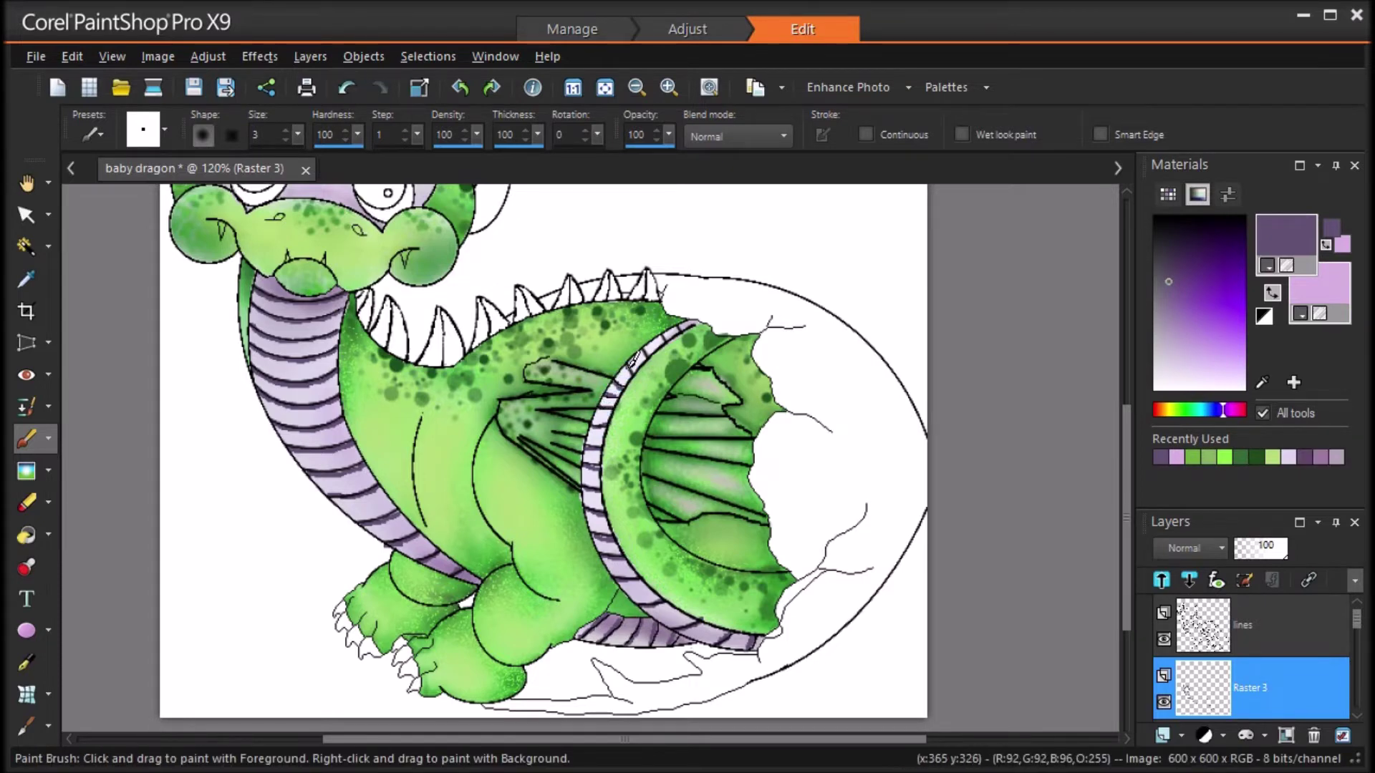
Step: Blur the dark purple band shading with the Average filter and adjust its layer opacity
click(605, 87)
click(208, 56)
mouse_move(246, 393)
click(516, 393)
click(1092, 489)
drag(1252, 552, 1245, 552)
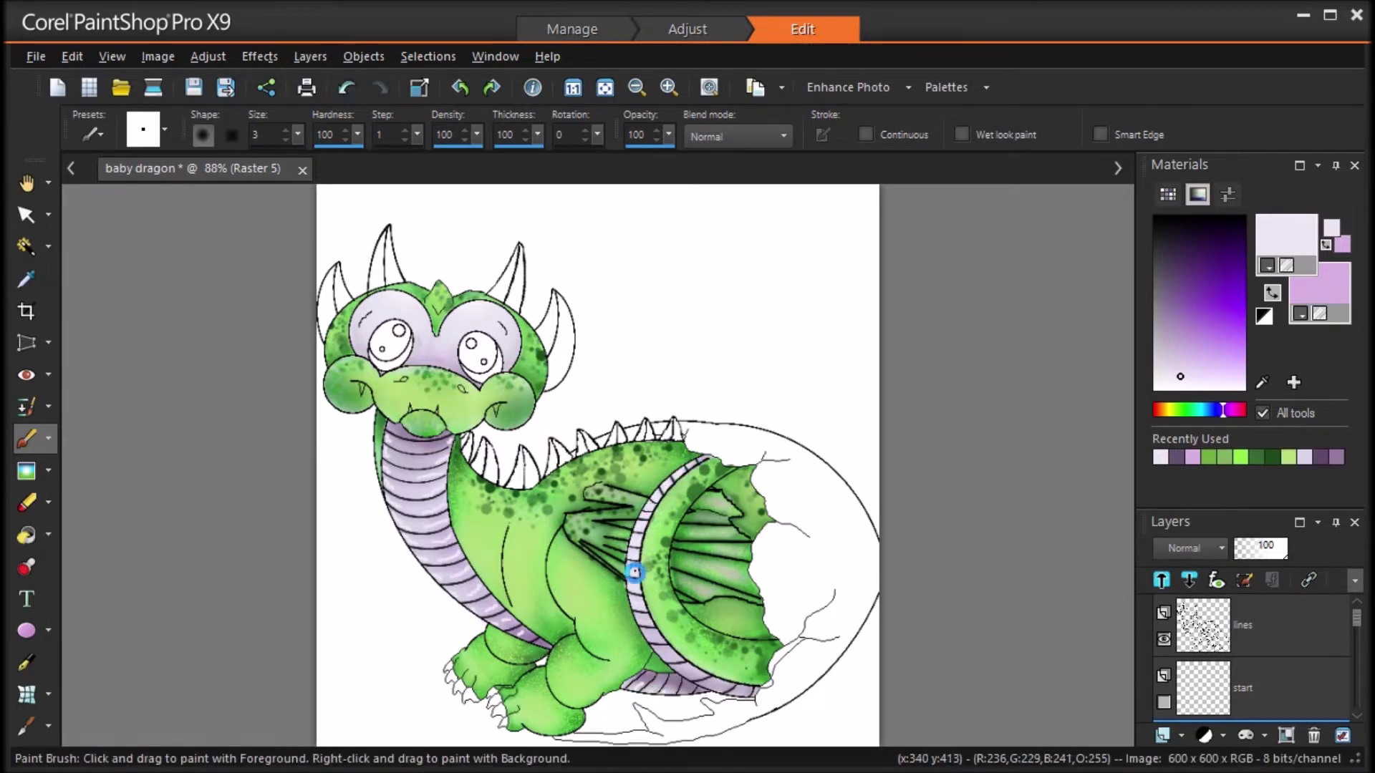
Step: Paint pale lilac highlights on the belly bands on Raster 5 and blur them with Average at a filter aperture of 5
drag(635, 621, 644, 623)
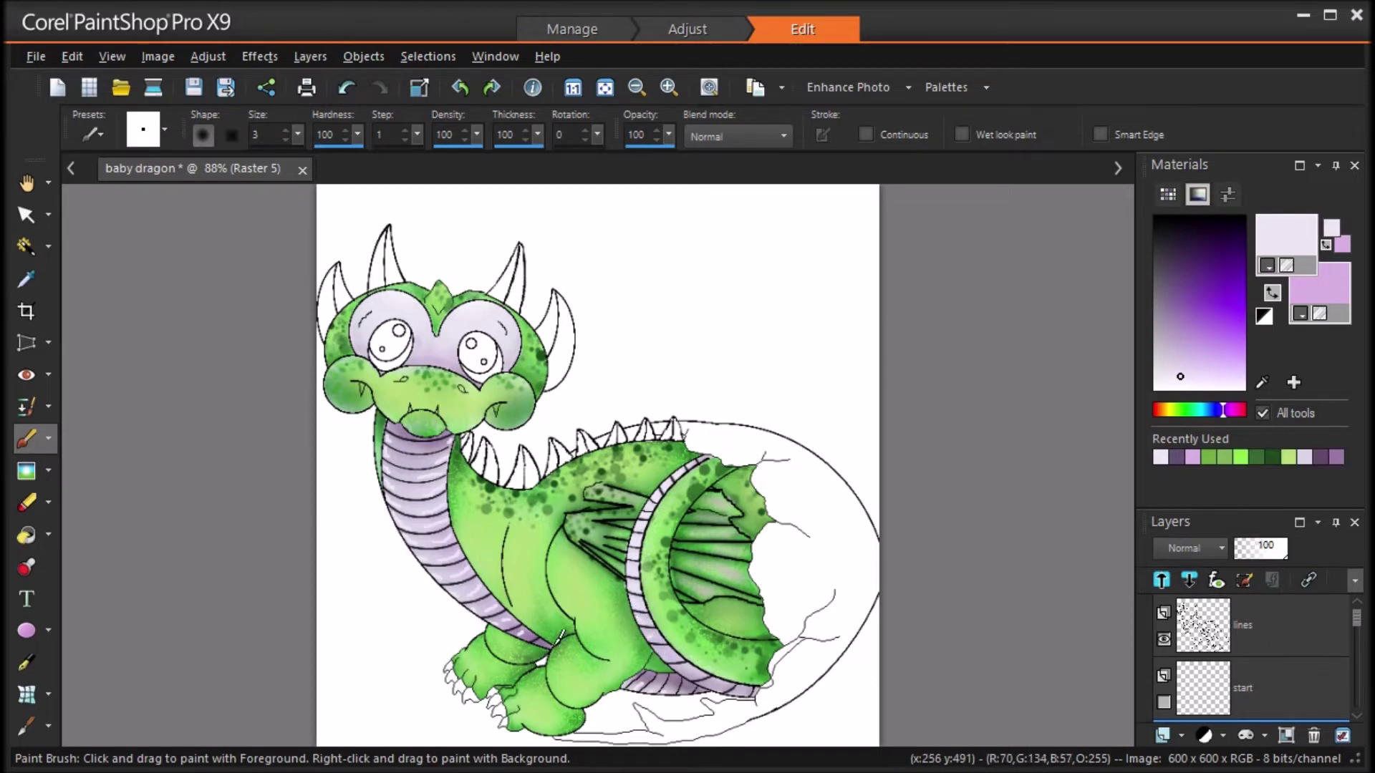
click(158, 56)
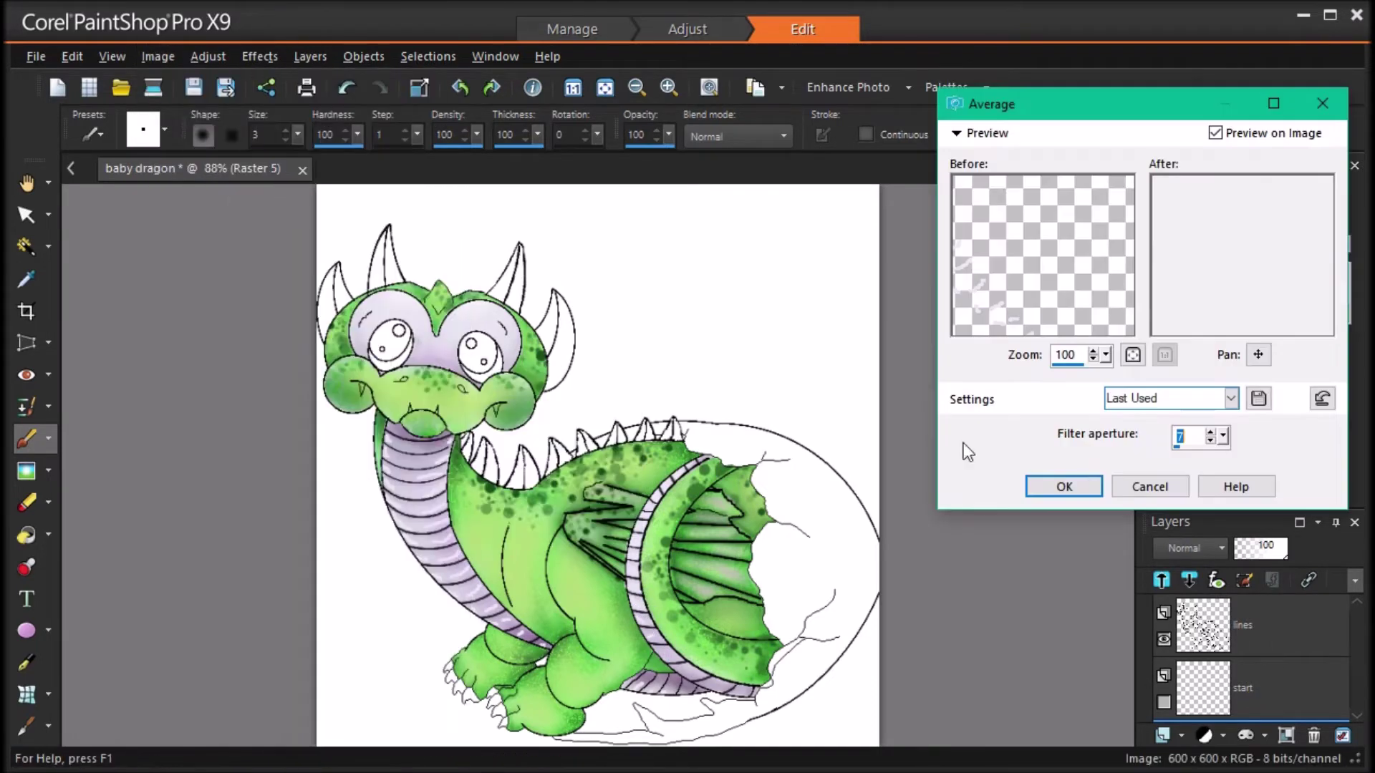
text(5)
click(1037, 481)
Step: Adjust the blend mode and opacity of the belly highlight layer
click(1222, 550)
click(1254, 619)
click(1266, 552)
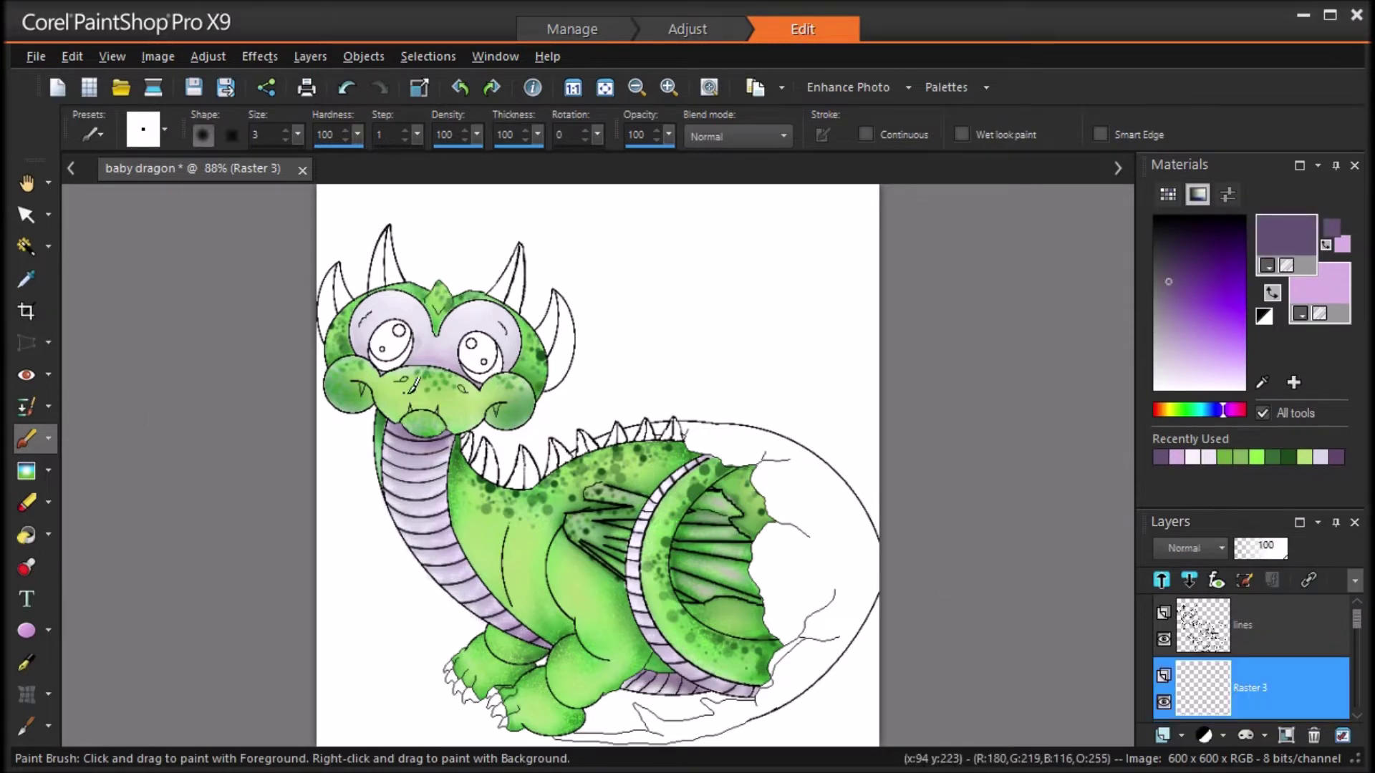
Step: Paint the two cheek fangs pale lilac on Raster 3 and add near-white highlights to them at brush size 2
click(1194, 457)
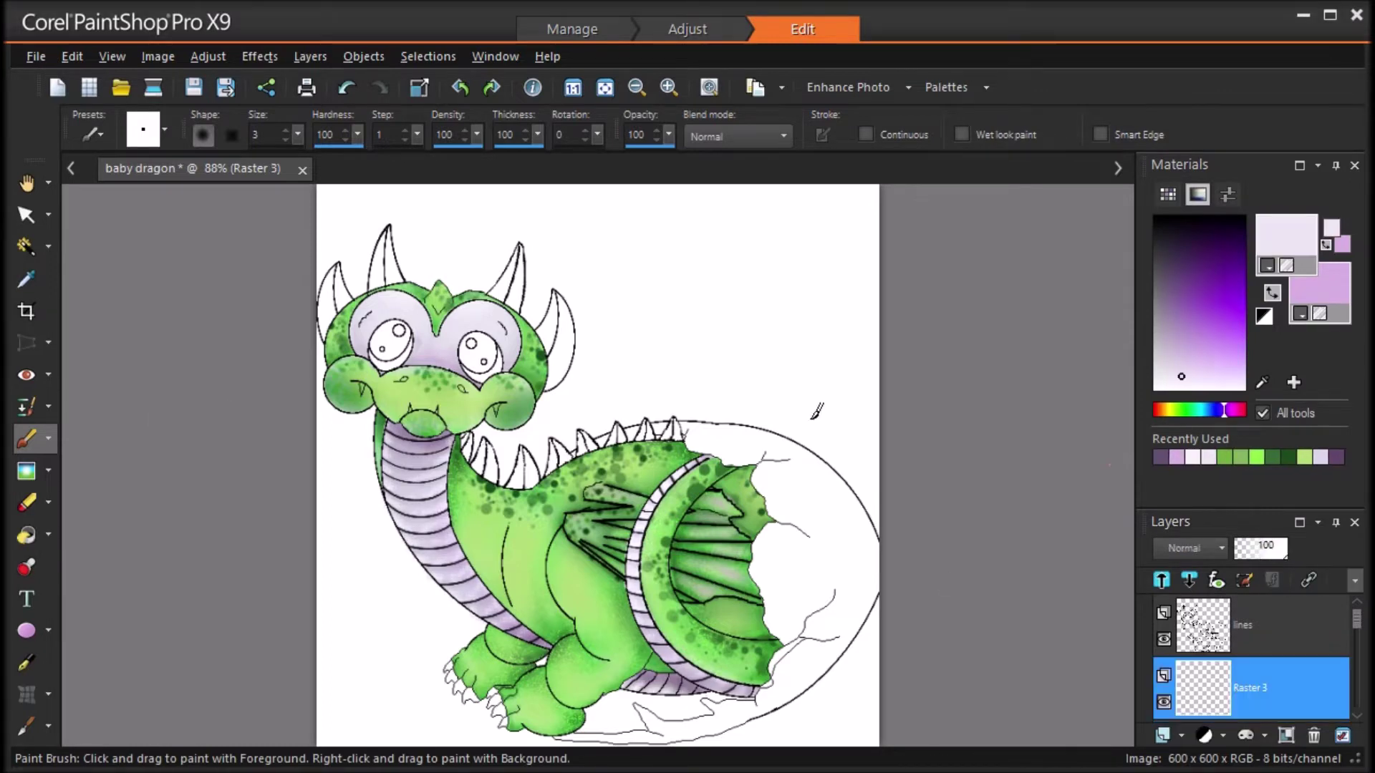
scroll(366, 369, up, 6)
mouse_move(324, 475)
mouse_down()
mouse_move(336, 495)
mouse_move(325, 524)
mouse_up()
click(347, 88)
scroll(1082, 293, up, 1)
drag(1127, 388, 1127, 413)
mouse_move(1046, 458)
mouse_down()
mouse_move(1079, 448)
mouse_move(1047, 461)
mouse_move(1058, 511)
mouse_up()
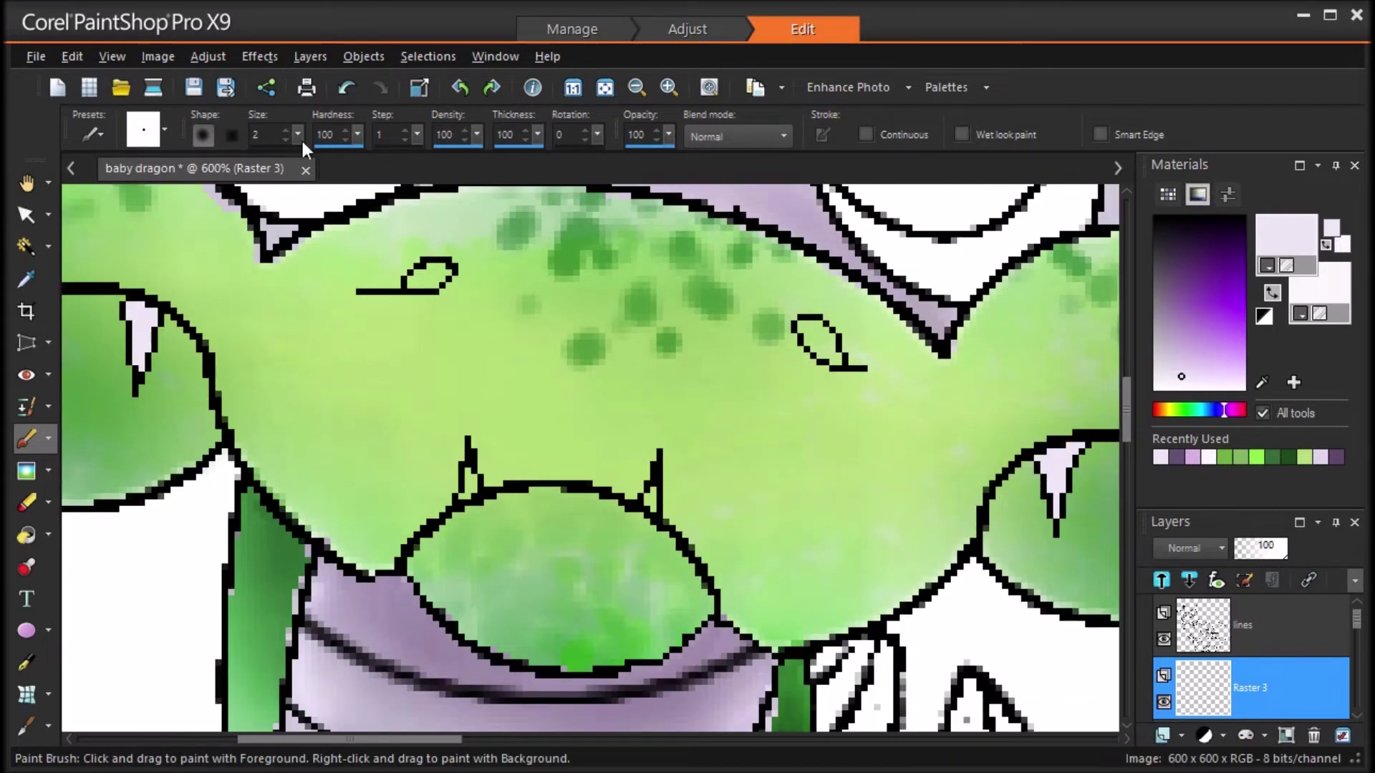
text(2)
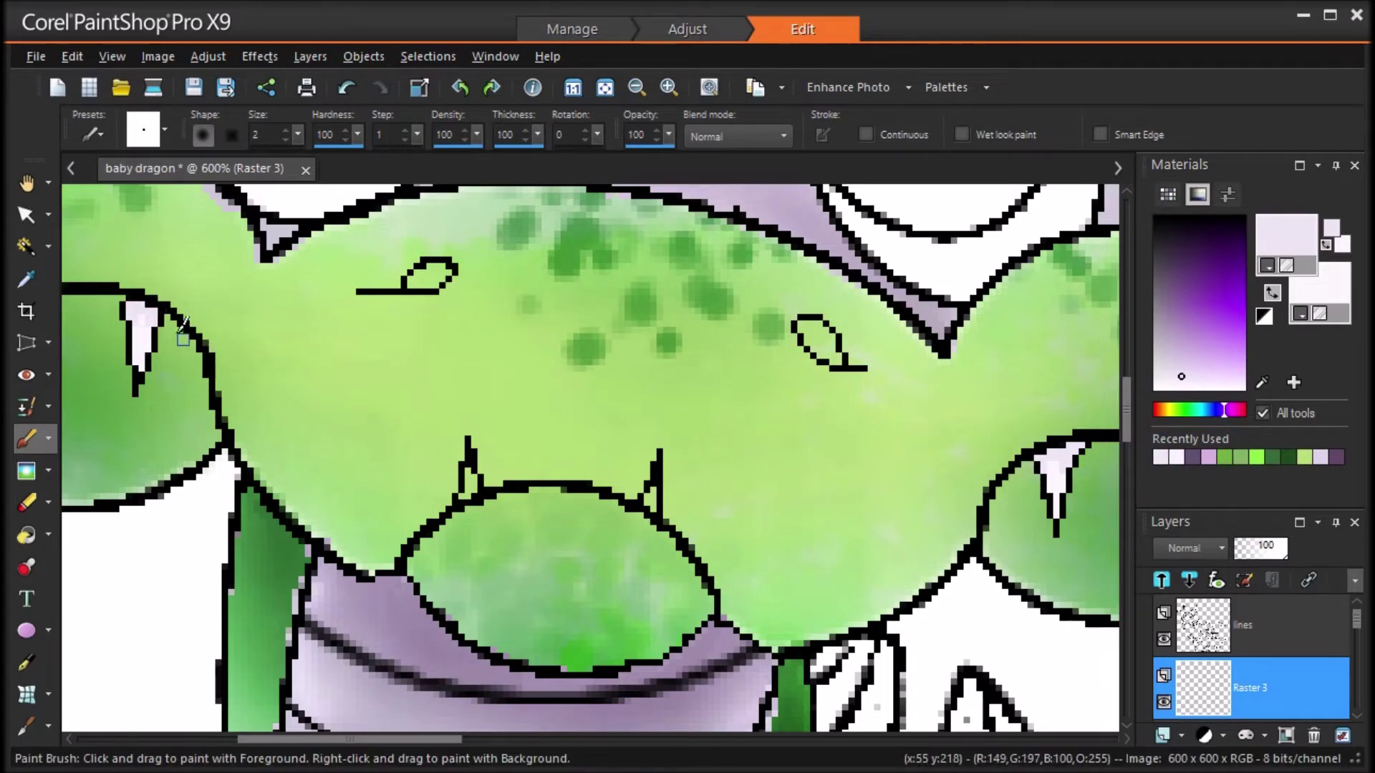
Step: Fill the two small lower teeth with pale lilac and highlight them in near-white at brush size 1
key(ctrl+w)
scroll(404, 414, up, 5)
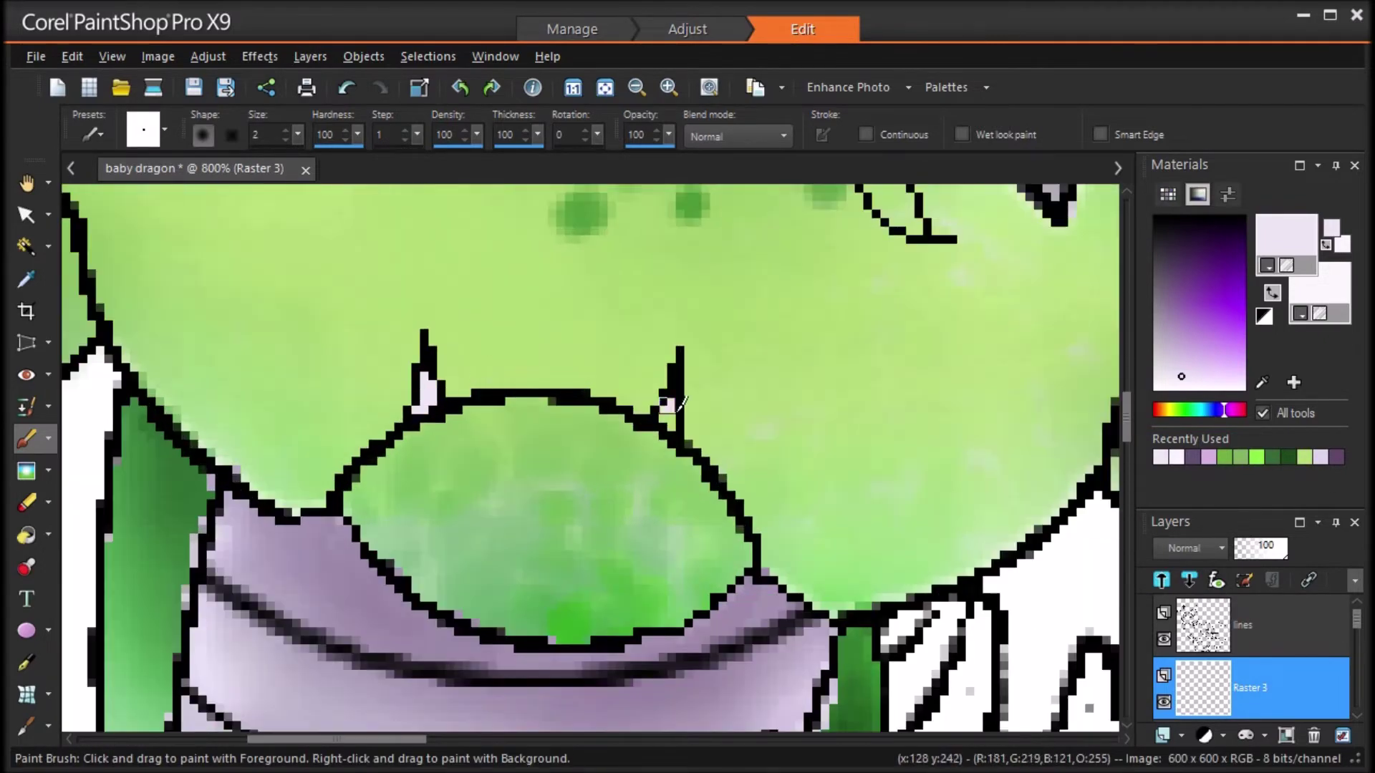
click(347, 88)
click(1272, 293)
click(285, 140)
drag(425, 387, 425, 366)
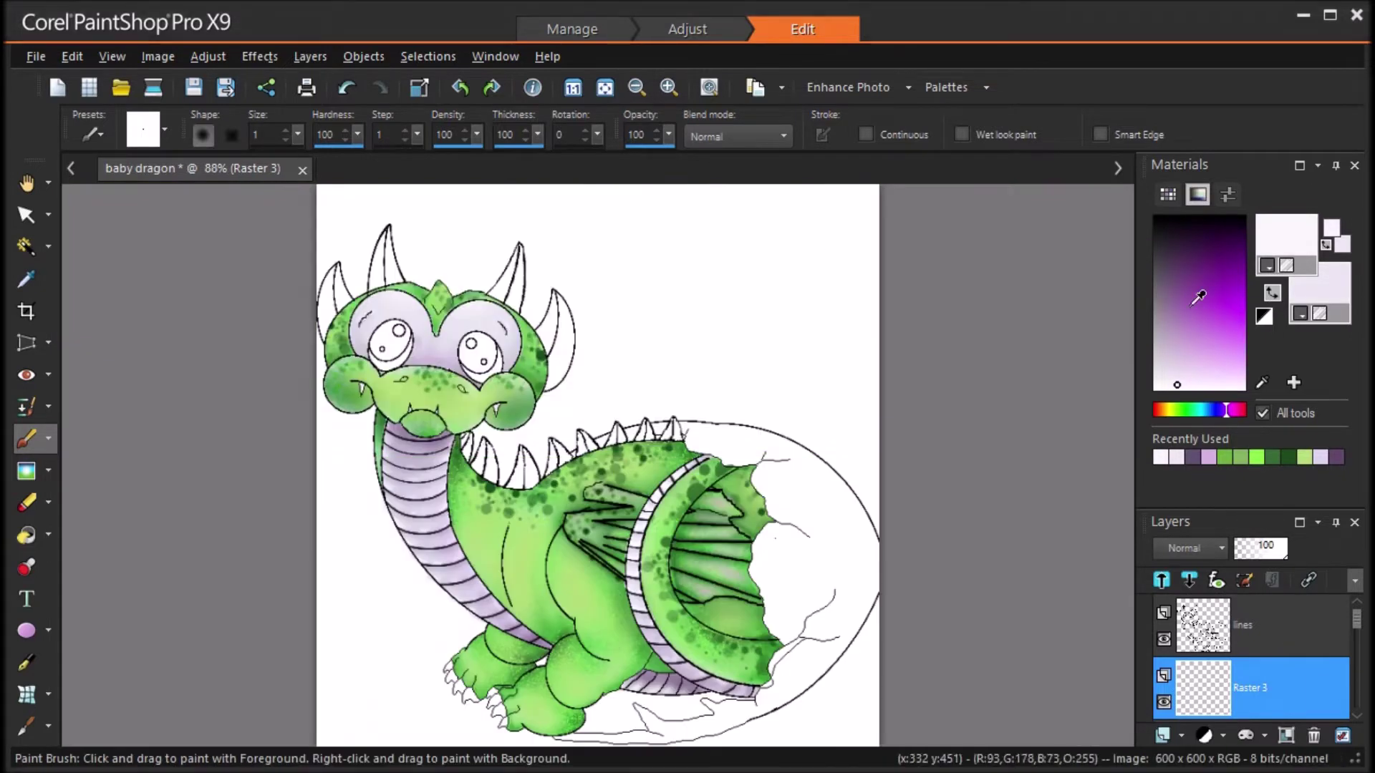
Step: Airbrush dark green shading onto the back spines at size 10 and the head horns at size 20 on Raster 5
ctrl+click(589, 493)
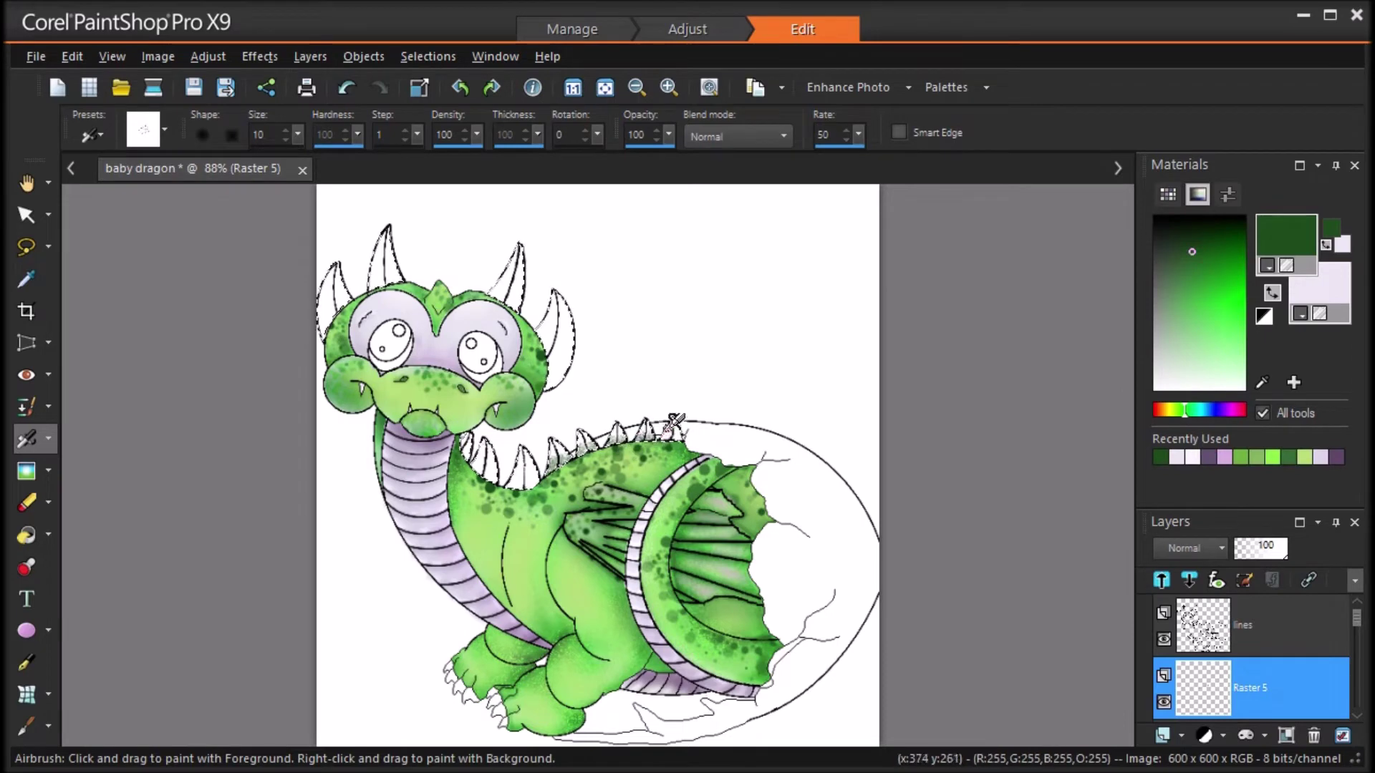
drag(519, 471, 518, 495)
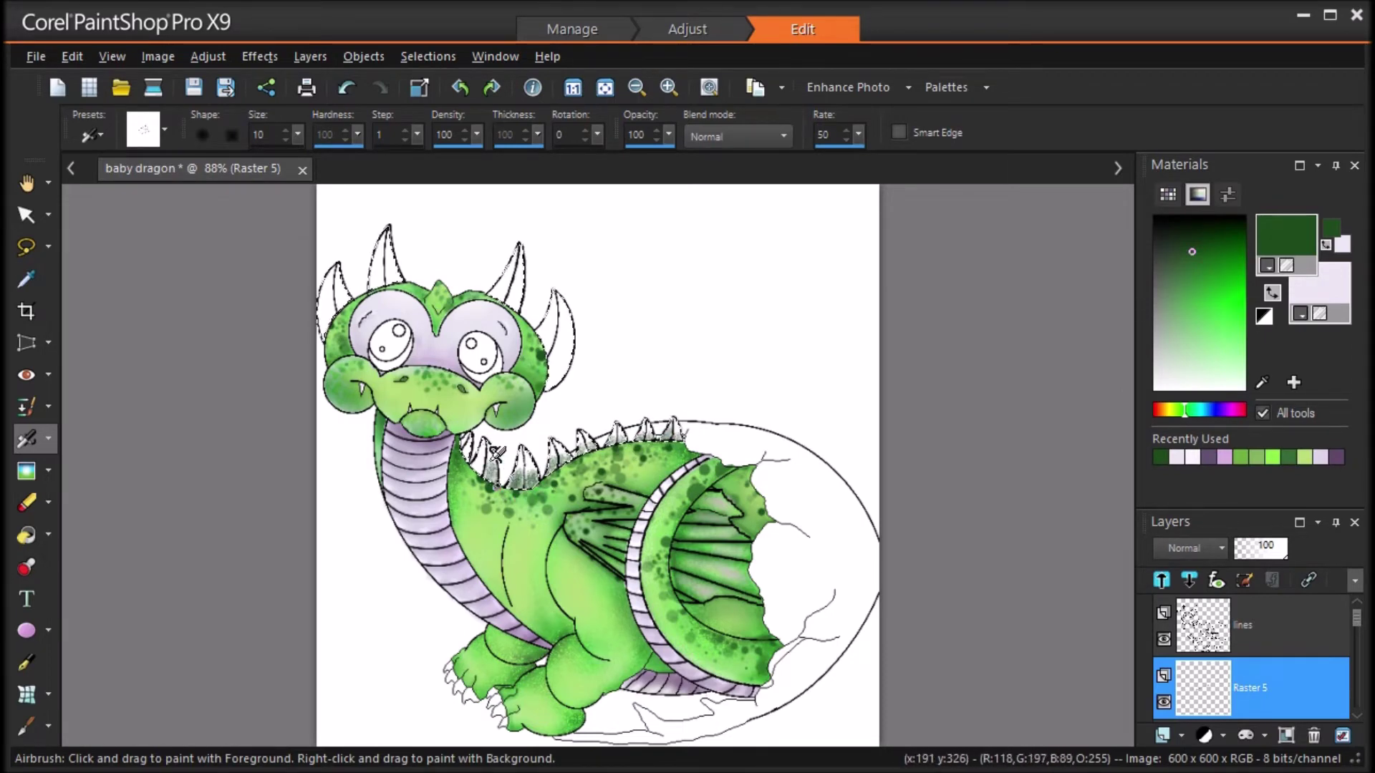
click(287, 130)
drag(325, 312, 352, 310)
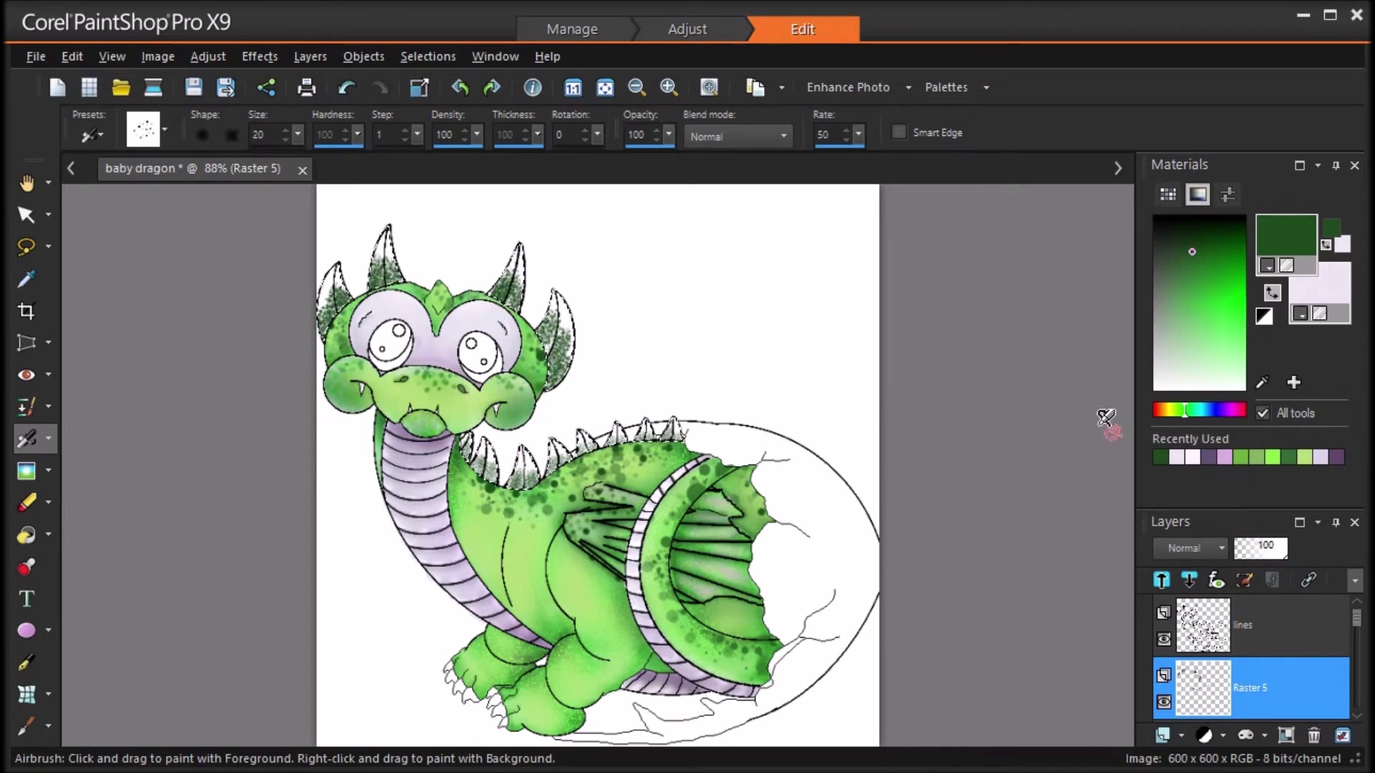
Step: Add a new raster layer, Raster 6, and airbrush bright green over the lower parts of the horns and spines
click(1163, 735)
click(720, 627)
click(1272, 457)
mouse_move(552, 378)
mouse_down()
mouse_move(496, 299)
mouse_move(436, 274)
mouse_move(374, 285)
mouse_move(326, 318)
mouse_up()
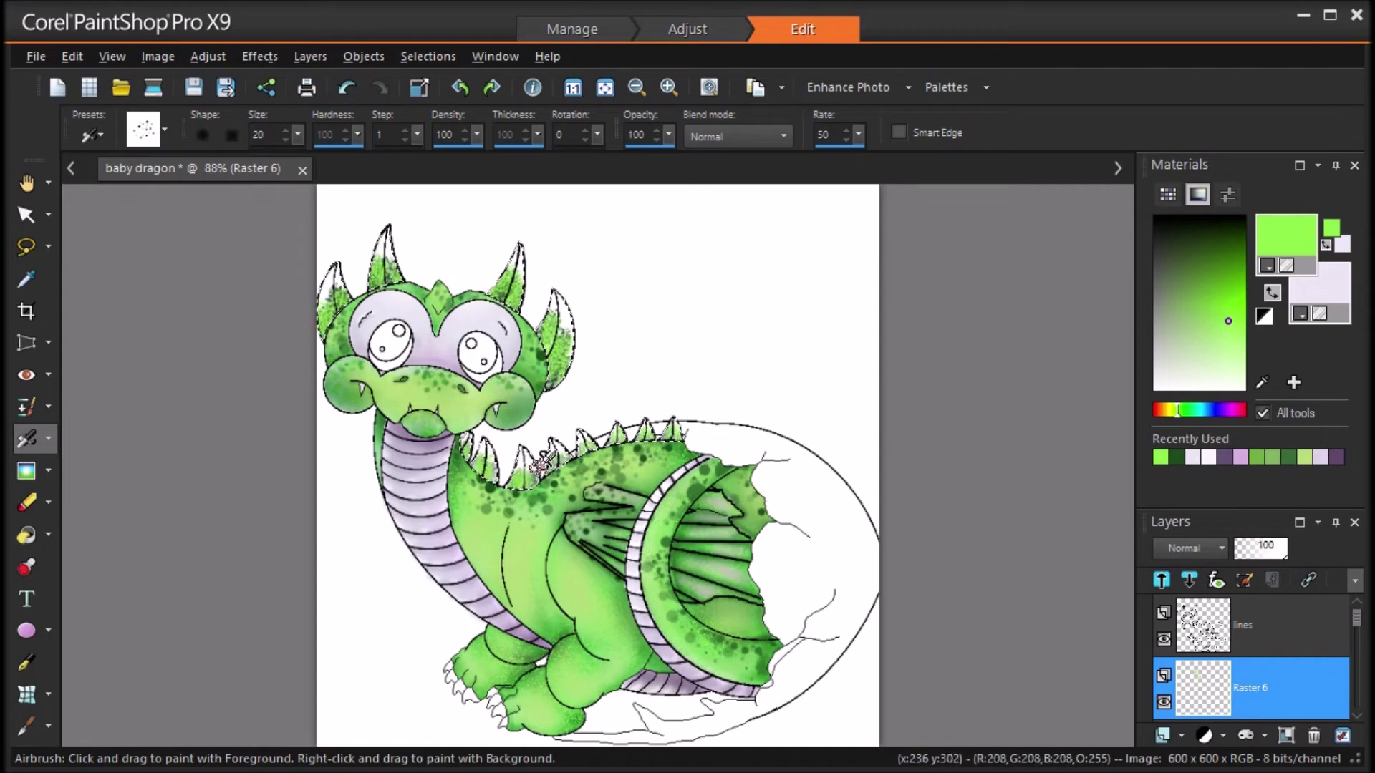
Step: Try out several blend modes for the bright green horn layer
click(1210, 549)
click(1298, 620)
click(1201, 549)
click(1273, 705)
click(1196, 549)
click(1256, 206)
Step: Airbrush pale lilac over the tips of the horns and back spines on Raster 7 at size 20
scroll(1282, 674, down, 1)
click(1281, 688)
key(shift+x)
drag(385, 255, 387, 251)
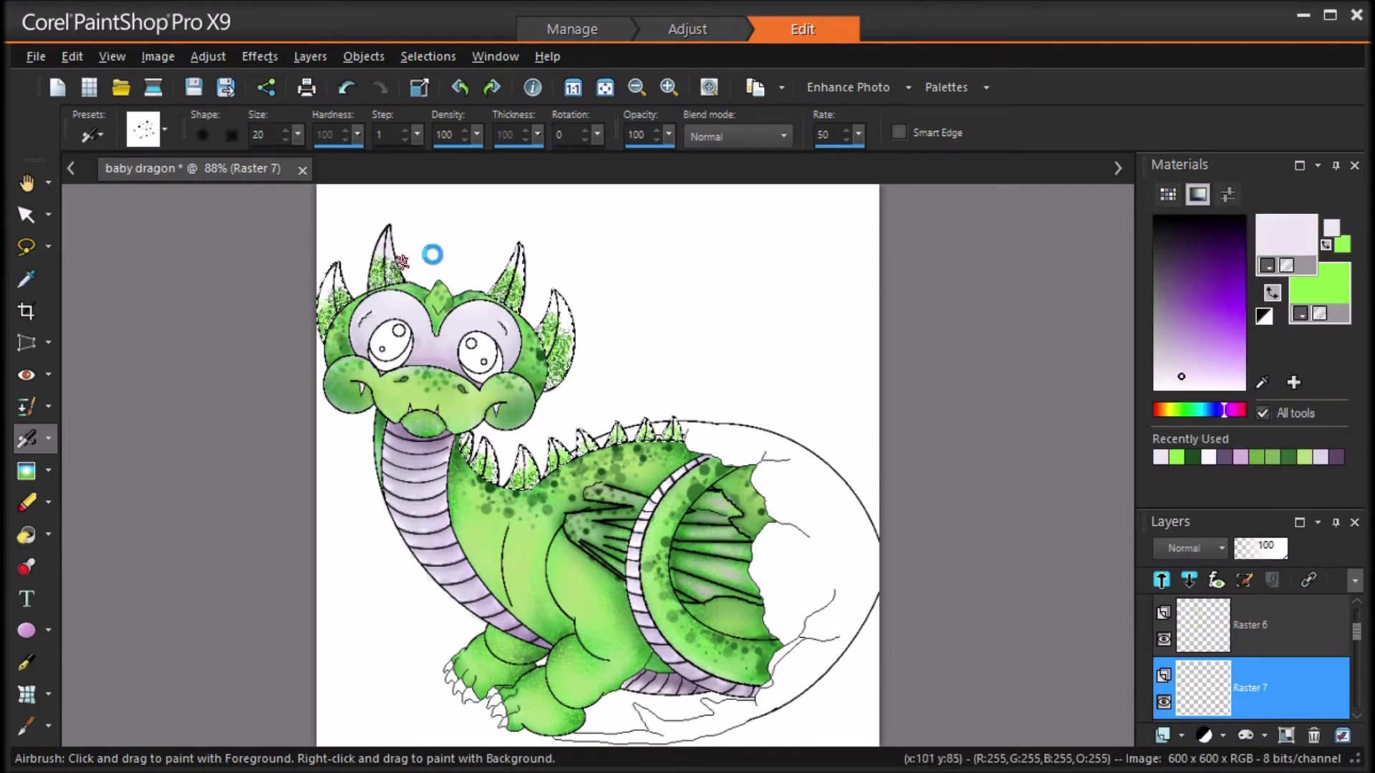
drag(342, 264, 324, 293)
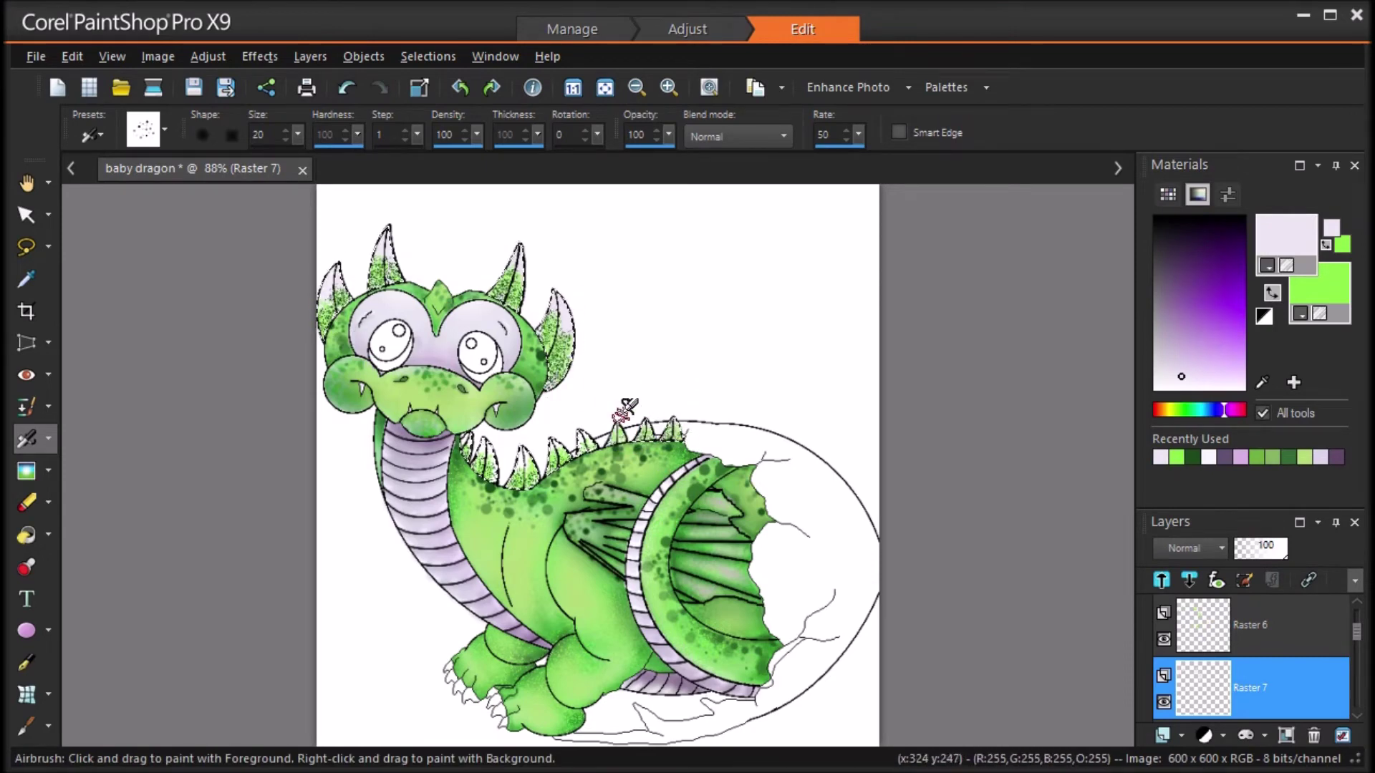
drag(512, 464, 466, 443)
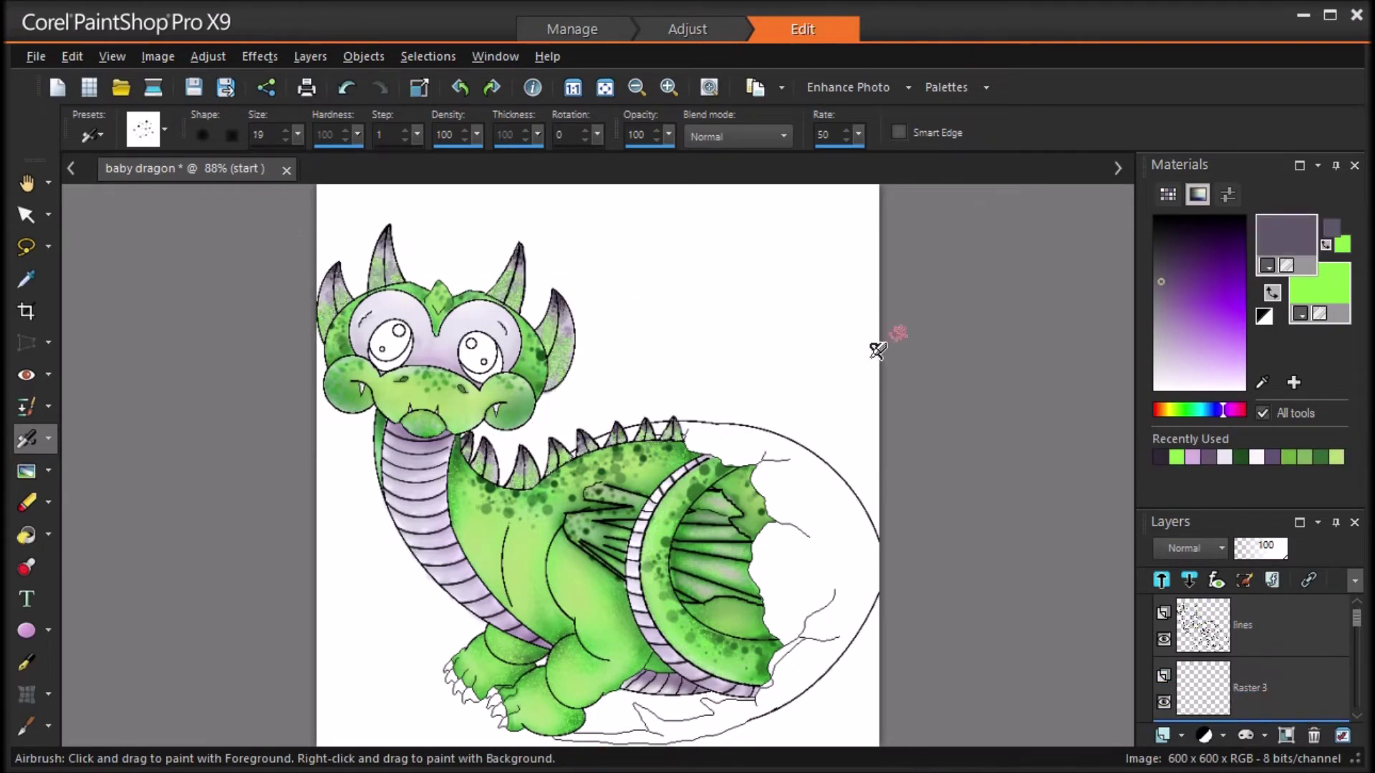
Step: Airbrush bright green on the bases of the claws and dusky purple over the tips on Raster 3 at size 19
click(28, 470)
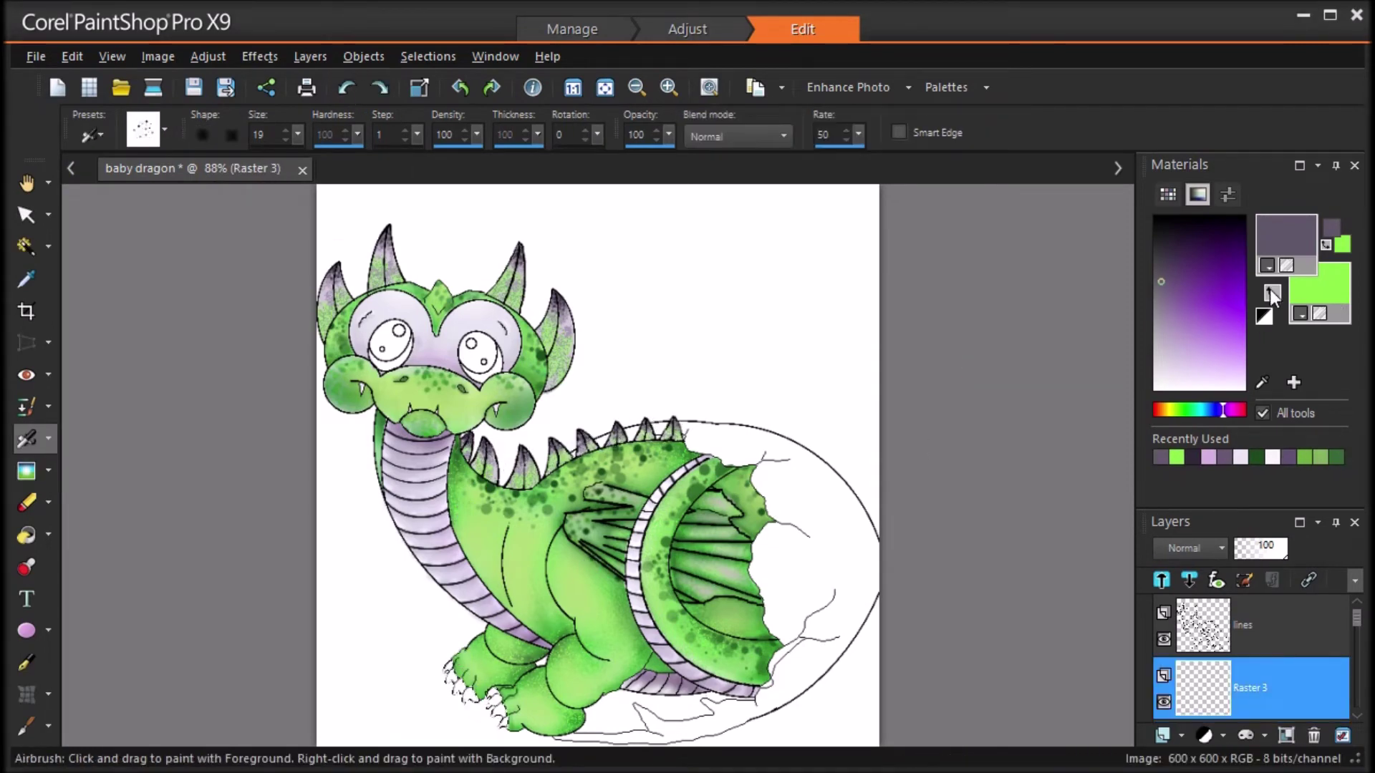
click(1272, 294)
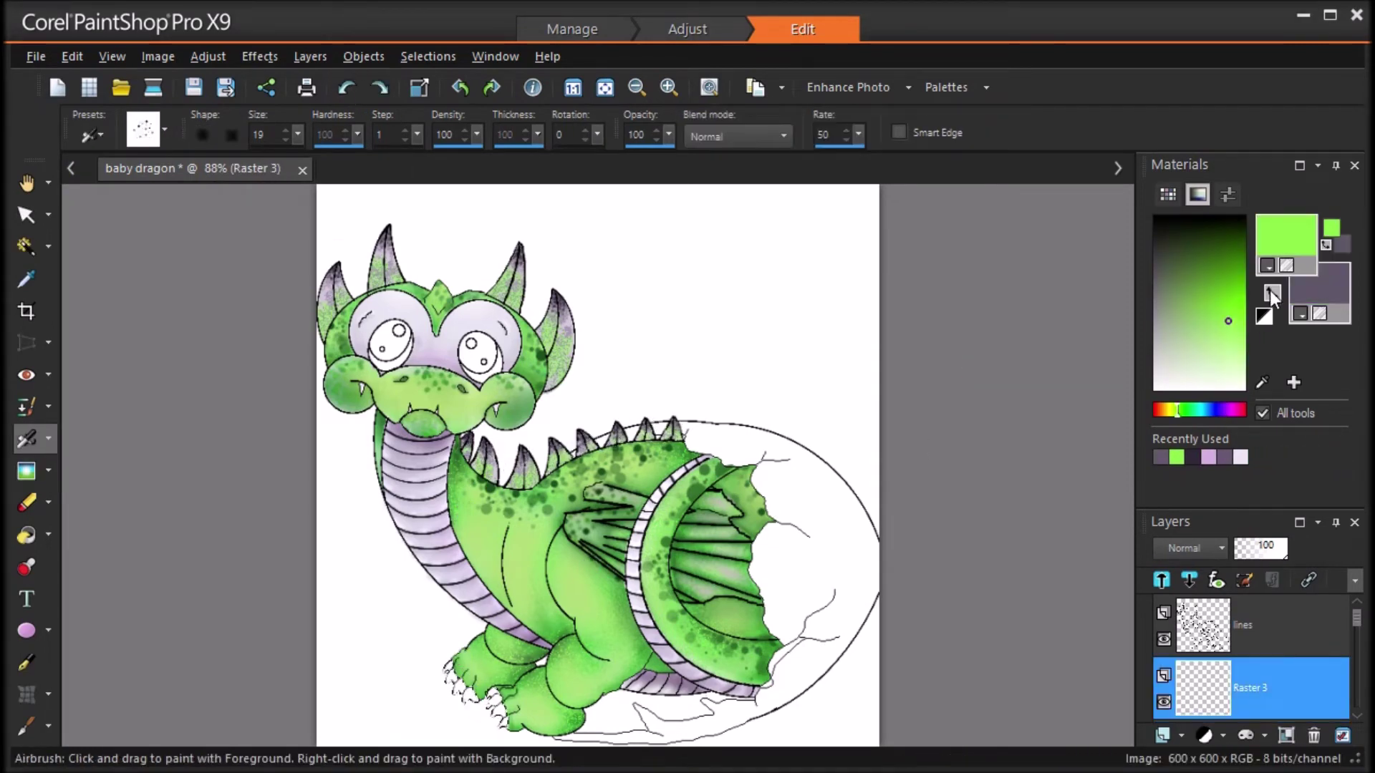
scroll(460, 687, up, 2)
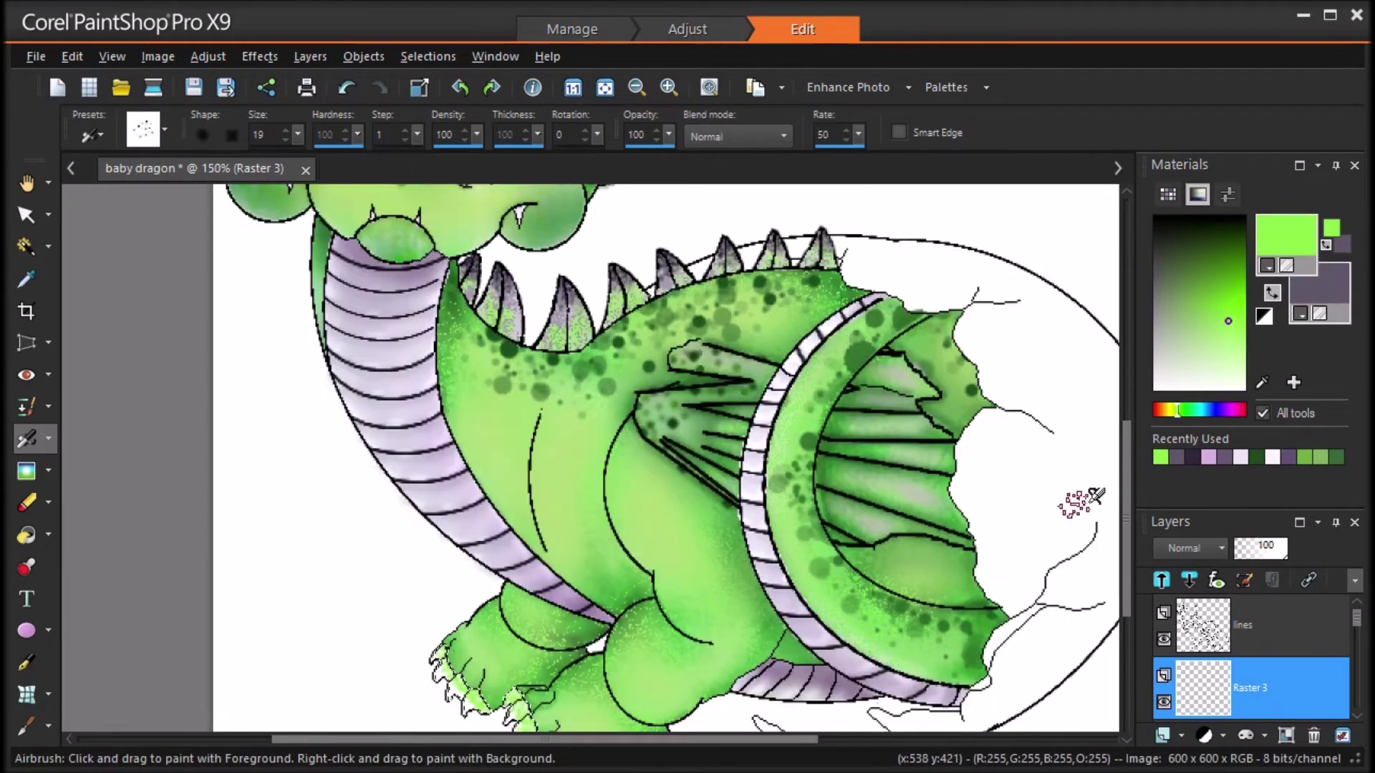
drag(1126, 573, 1127, 597)
key(shift+x)
mouse_move(434, 587)
mouse_down()
mouse_move(461, 669)
mouse_move(514, 631)
mouse_move(530, 678)
mouse_up()
drag(438, 626, 463, 640)
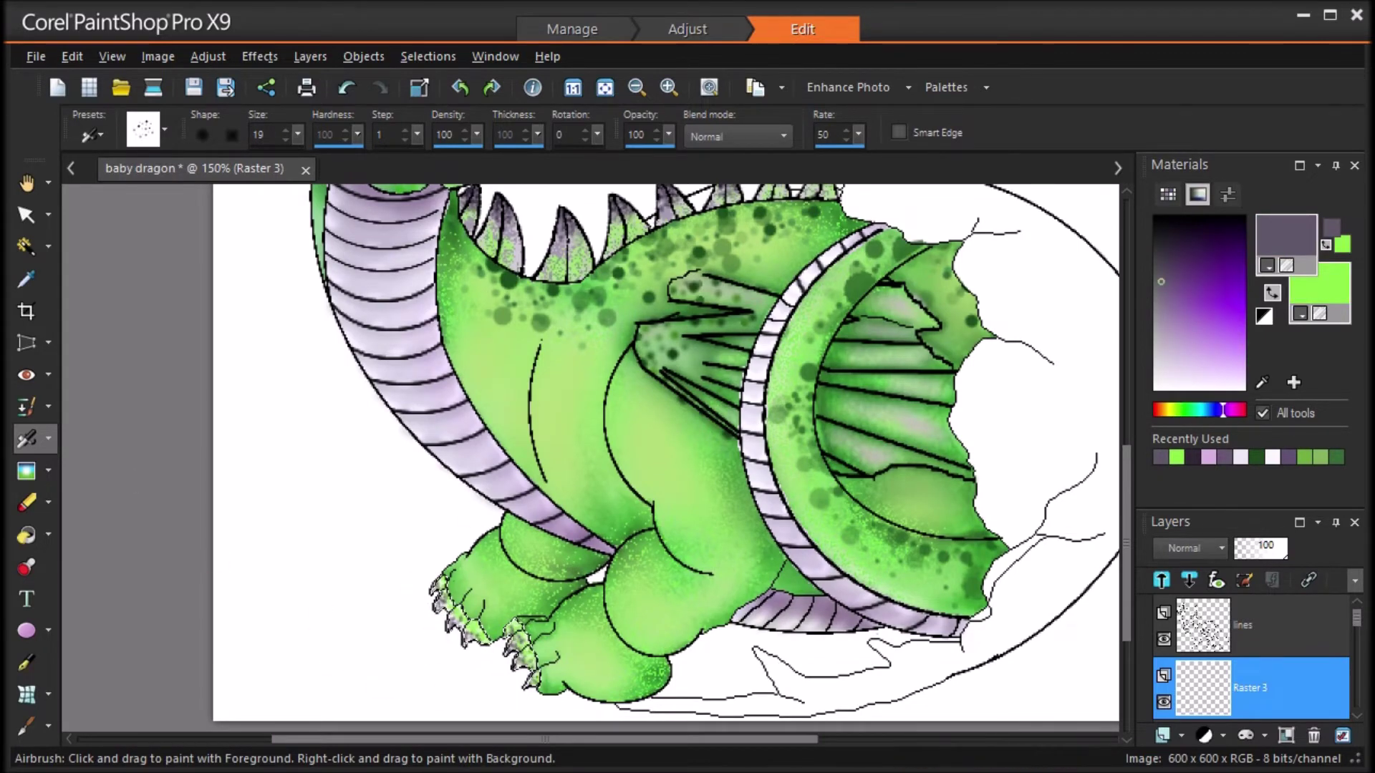
Step: Blend the claw colors on both feet with the Soften Brush and switch to the Paint Brush
click(27, 470)
drag(434, 589, 470, 640)
drag(512, 632, 532, 680)
click(48, 438)
click(64, 469)
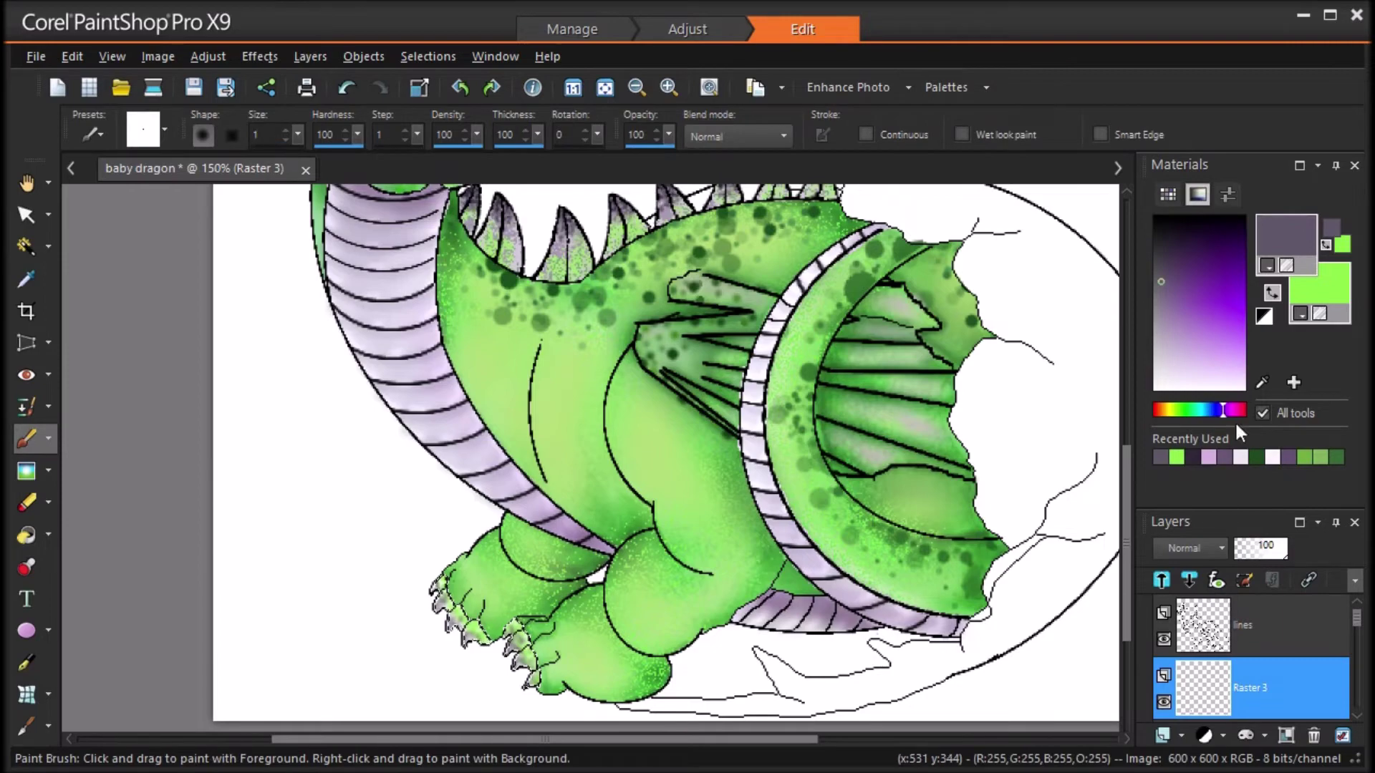
Step: Paint pale lilac highlights on the claws of both feet on a new raster layer
click(1241, 457)
scroll(684, 574, up, 2)
drag(1127, 565, 1127, 596)
click(1163, 735)
click(738, 641)
mouse_move(398, 538)
mouse_down()
mouse_move(404, 527)
mouse_move(410, 553)
mouse_up()
click(286, 130)
drag(409, 593, 434, 621)
drag(334, 537, 329, 548)
drag(301, 526, 283, 487)
mouse_move(273, 472)
mouse_down()
mouse_move(304, 520)
mouse_move(378, 541)
mouse_move(433, 588)
mouse_move(432, 624)
mouse_up()
Step: Switch to the Soften Brush and set the claw highlight layer's blend mode to Dodge
click(27, 470)
click(1221, 549)
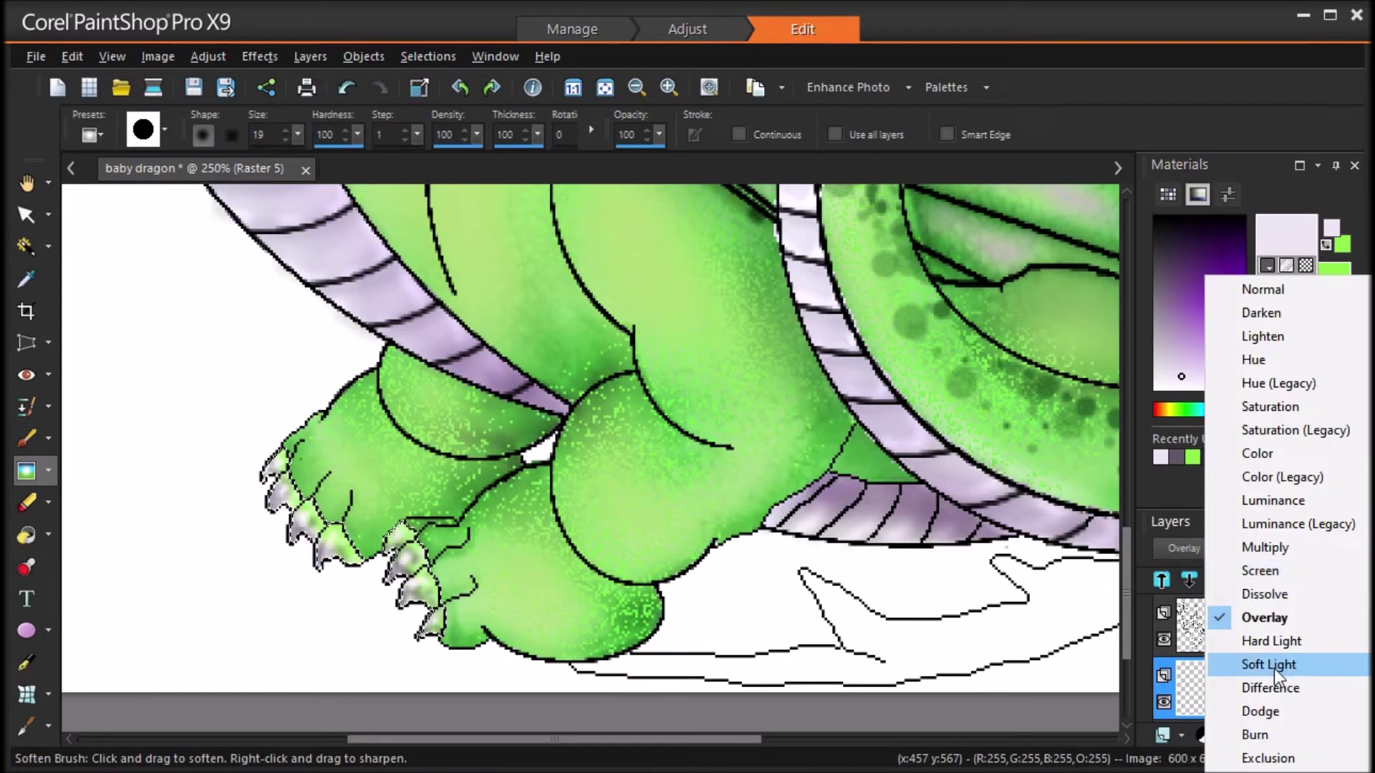
click(1272, 712)
key(ctrl+w)
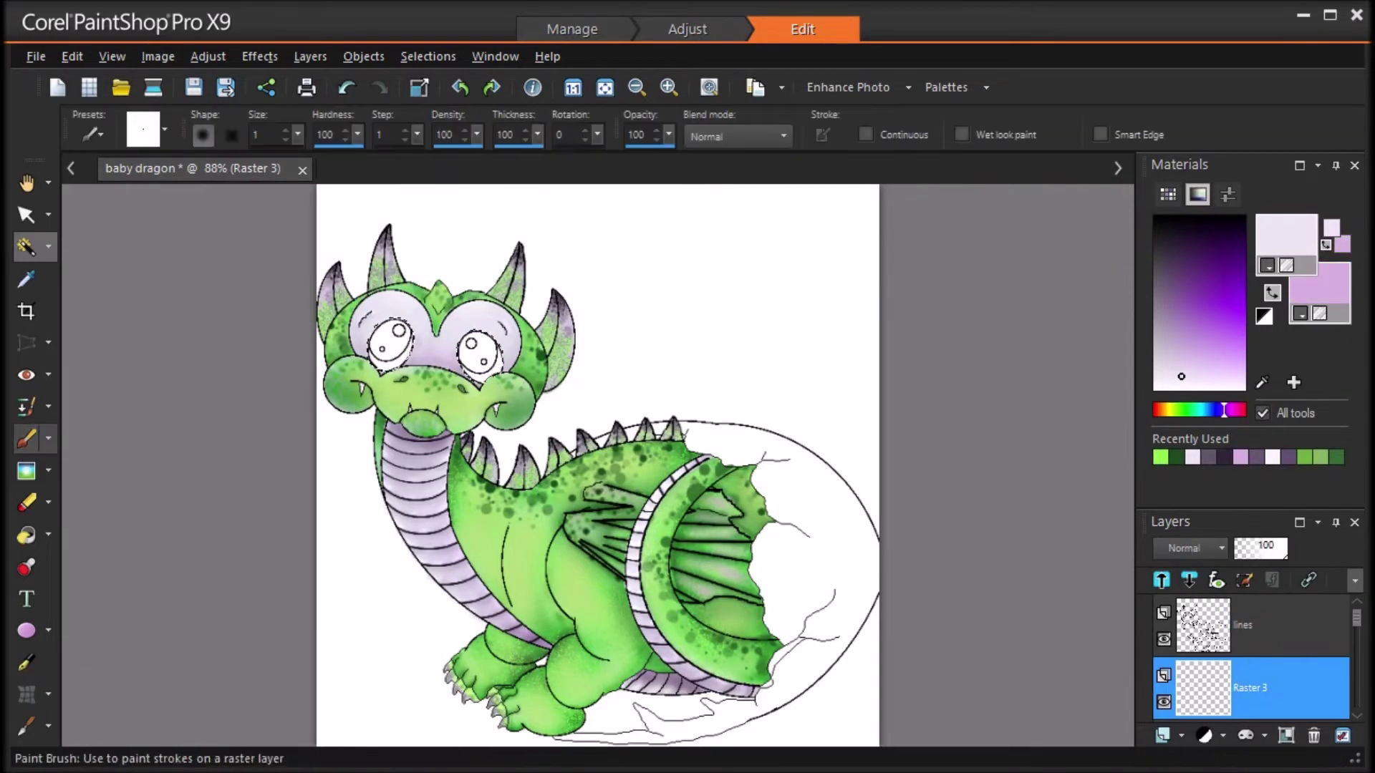
Step: Paint the whites of both eyes near-white on Raster 3 at brush size 10 and reduce the brush to size 5
drag(298, 135, 312, 159)
drag(370, 355, 372, 346)
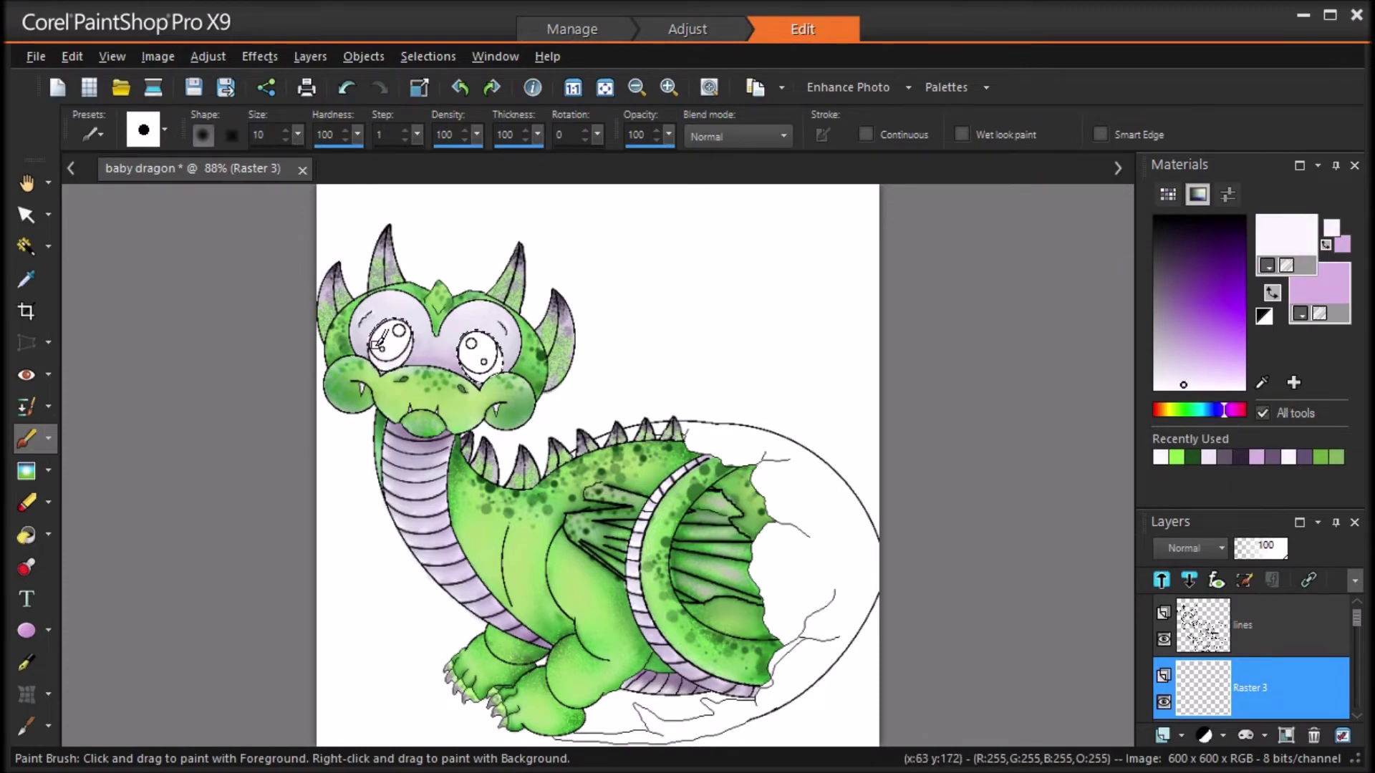
click(483, 354)
mouse_move(298, 134)
mouse_down()
mouse_move(333, 171)
mouse_move(285, 131)
mouse_up()
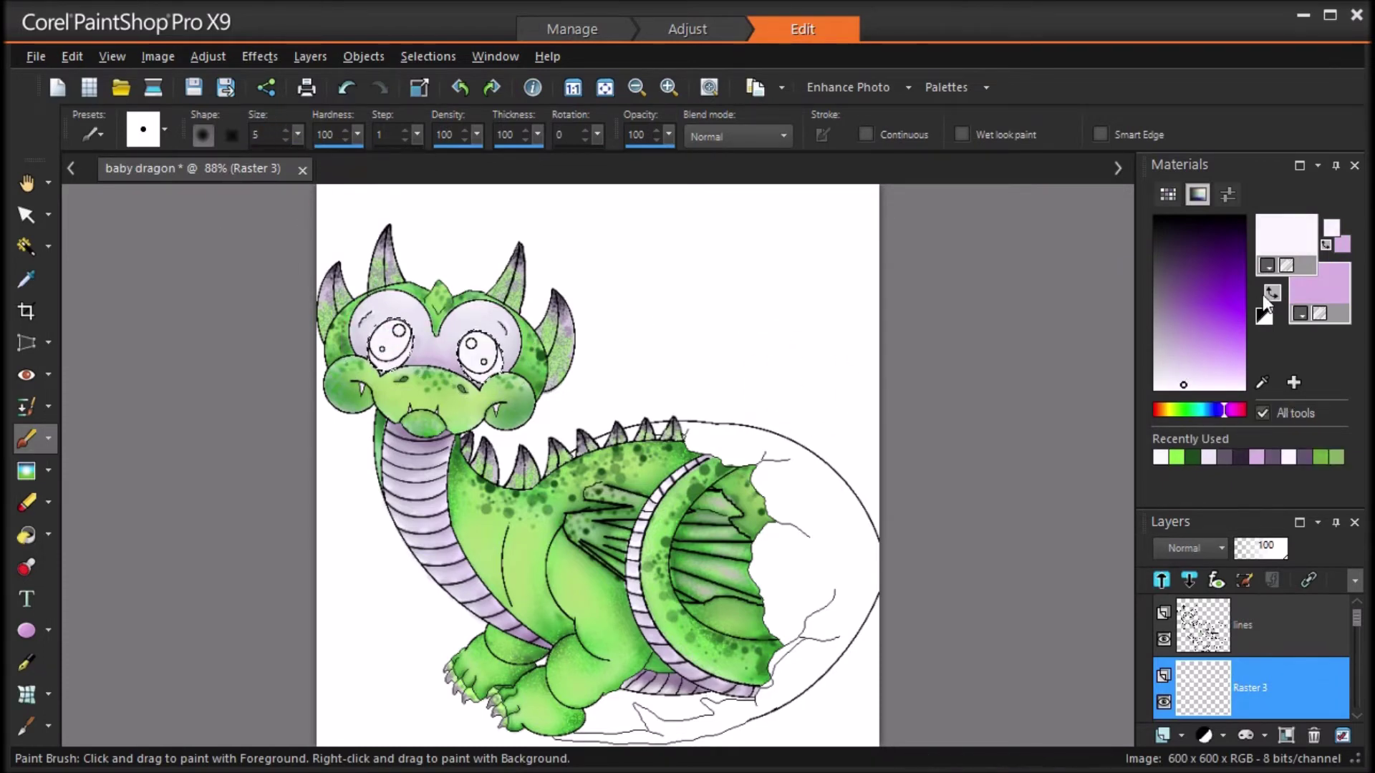
click(1271, 294)
drag(413, 340, 371, 348)
key(ctrl+z)
click(1271, 294)
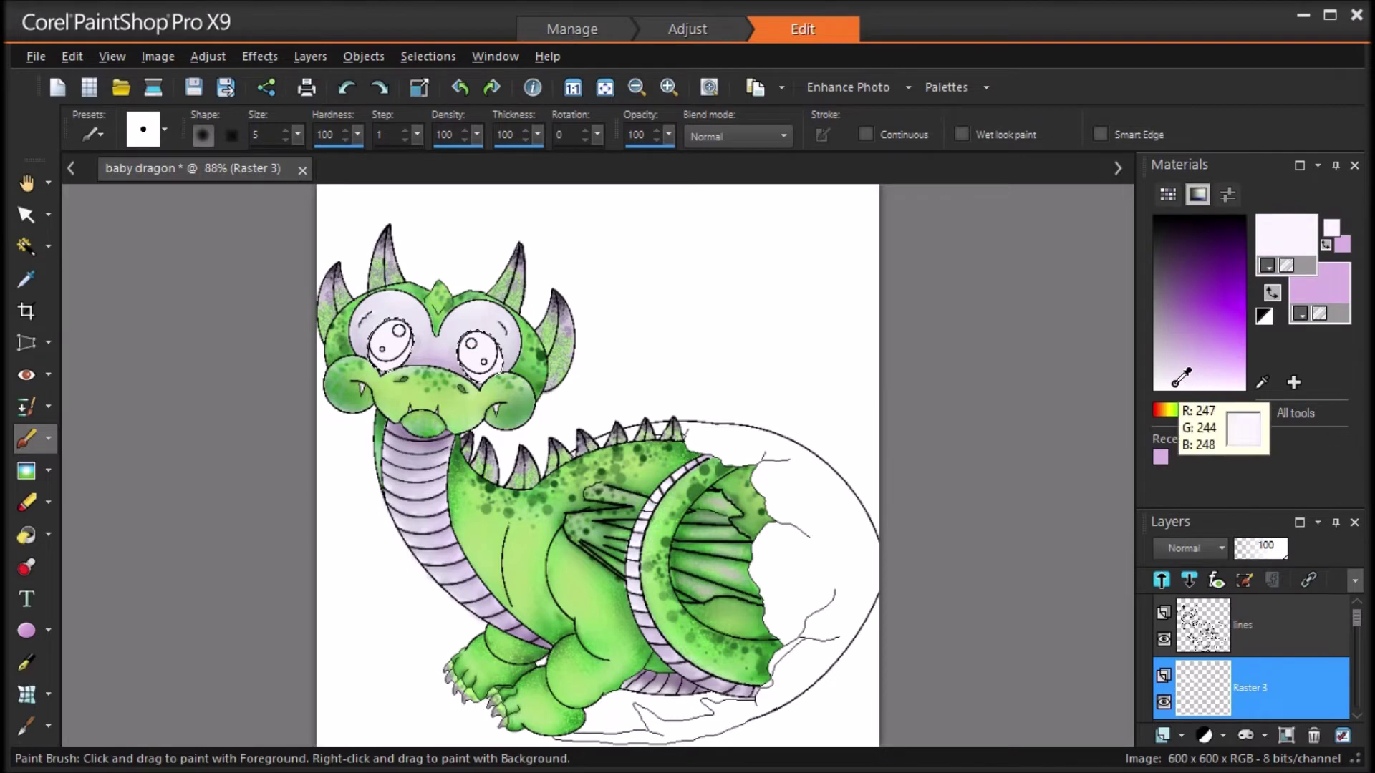
Step: Paint pale off-white shading inside the dragon's eye on Raster 3 at brush size 5
scroll(386, 369, up, 2)
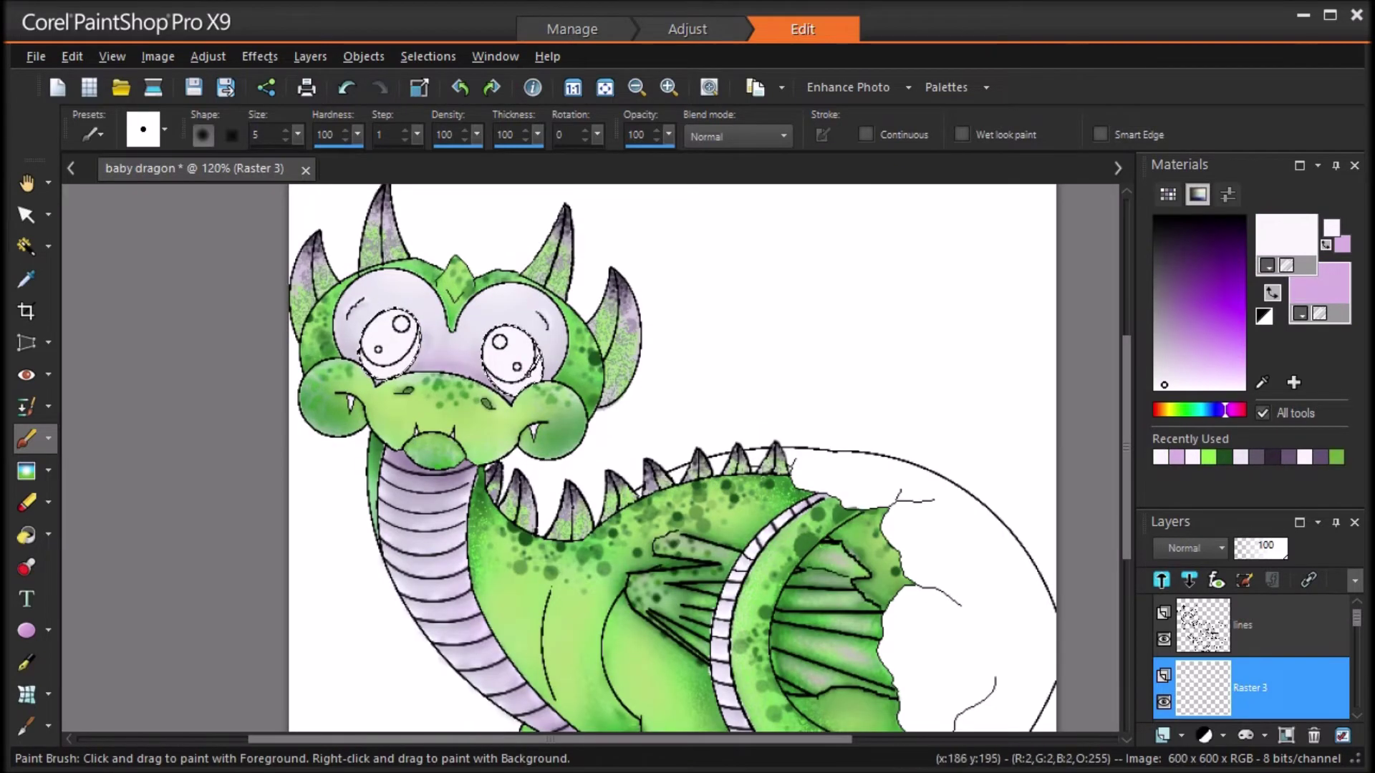
drag(388, 358, 393, 351)
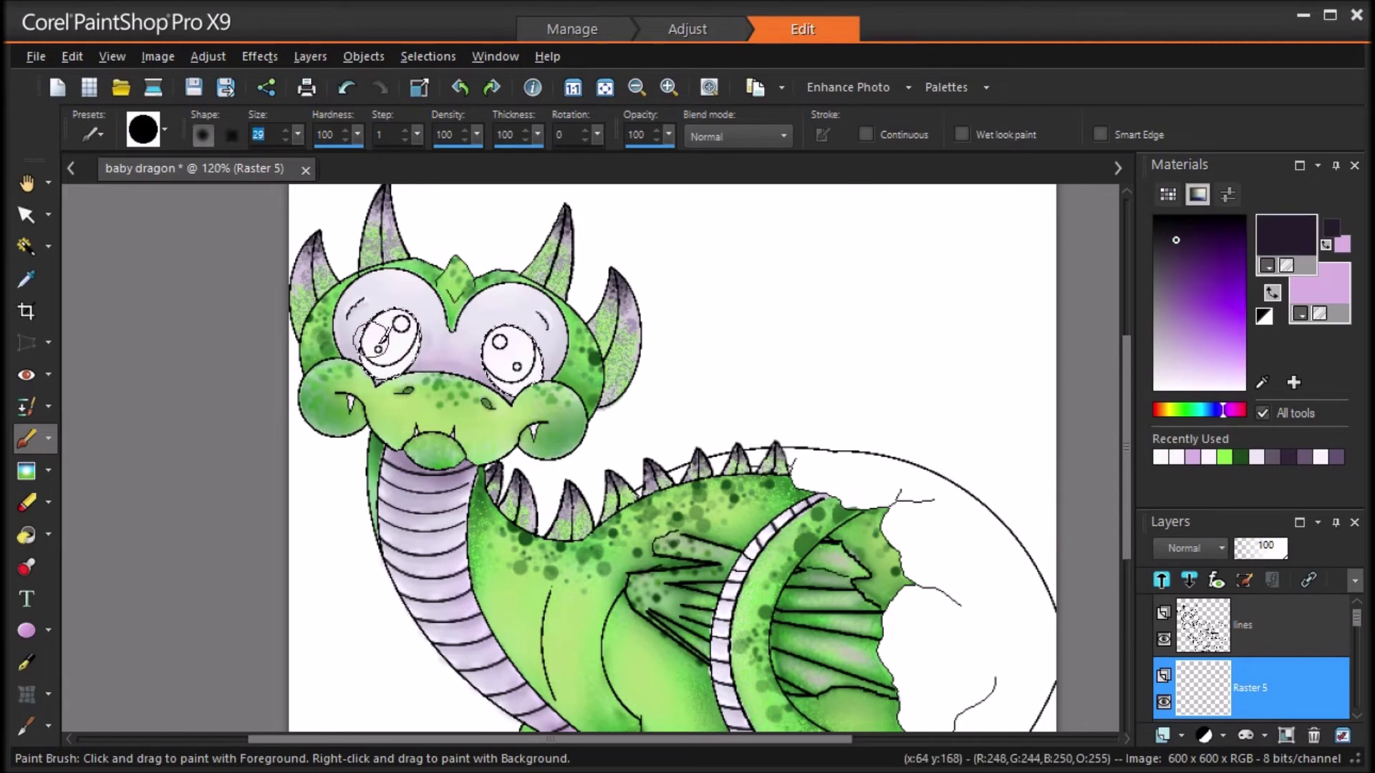
Step: Paint both pupils dark purple at brush size 29 and add small pale lilac highlights on a new layer at size 5
click(395, 326)
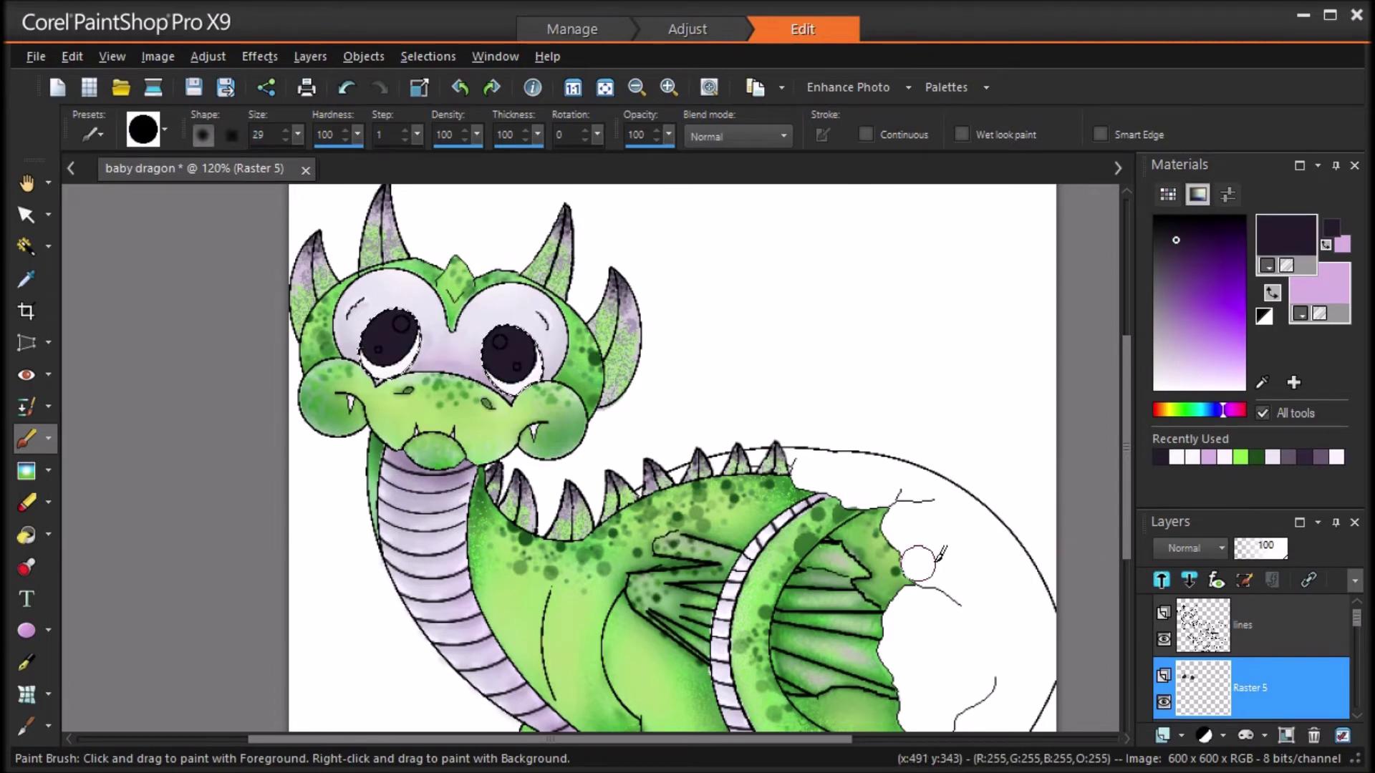
click(1164, 735)
click(1272, 293)
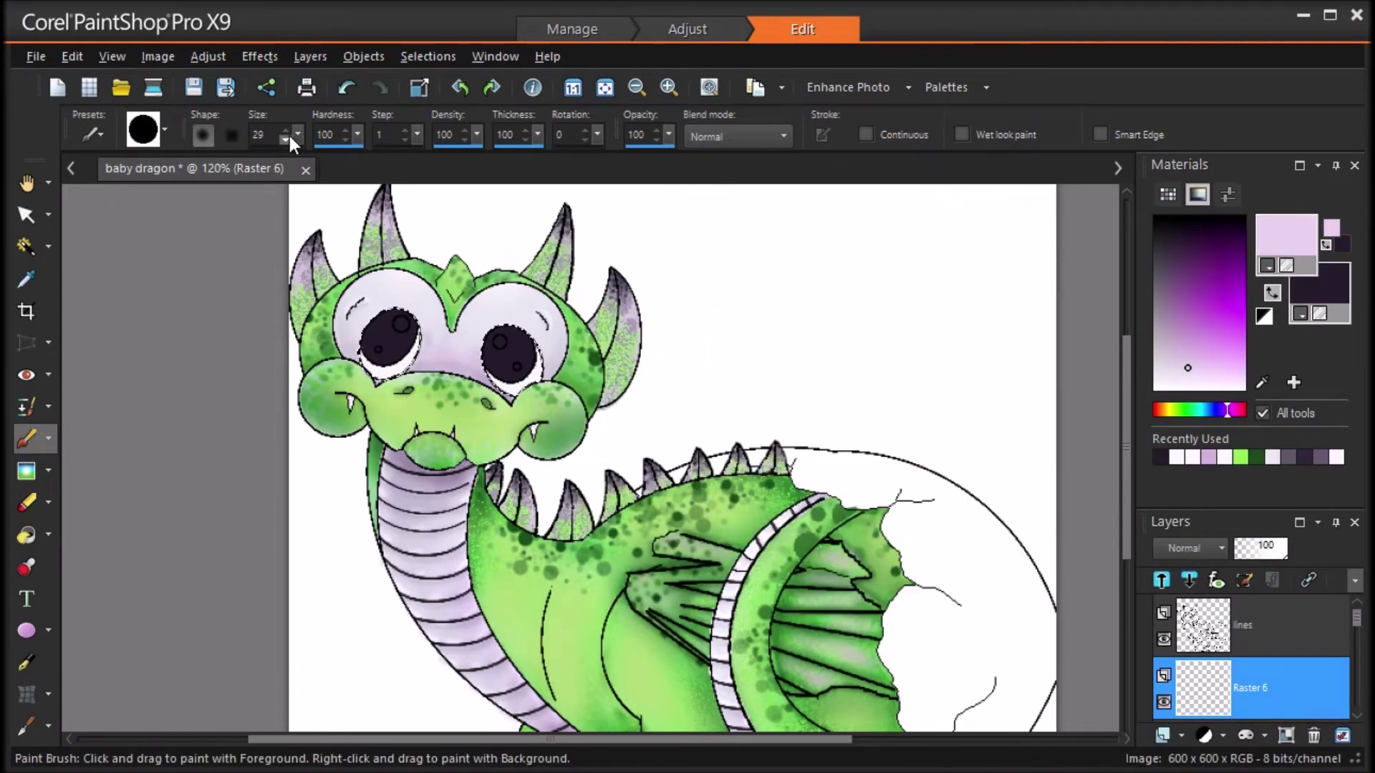
click(378, 348)
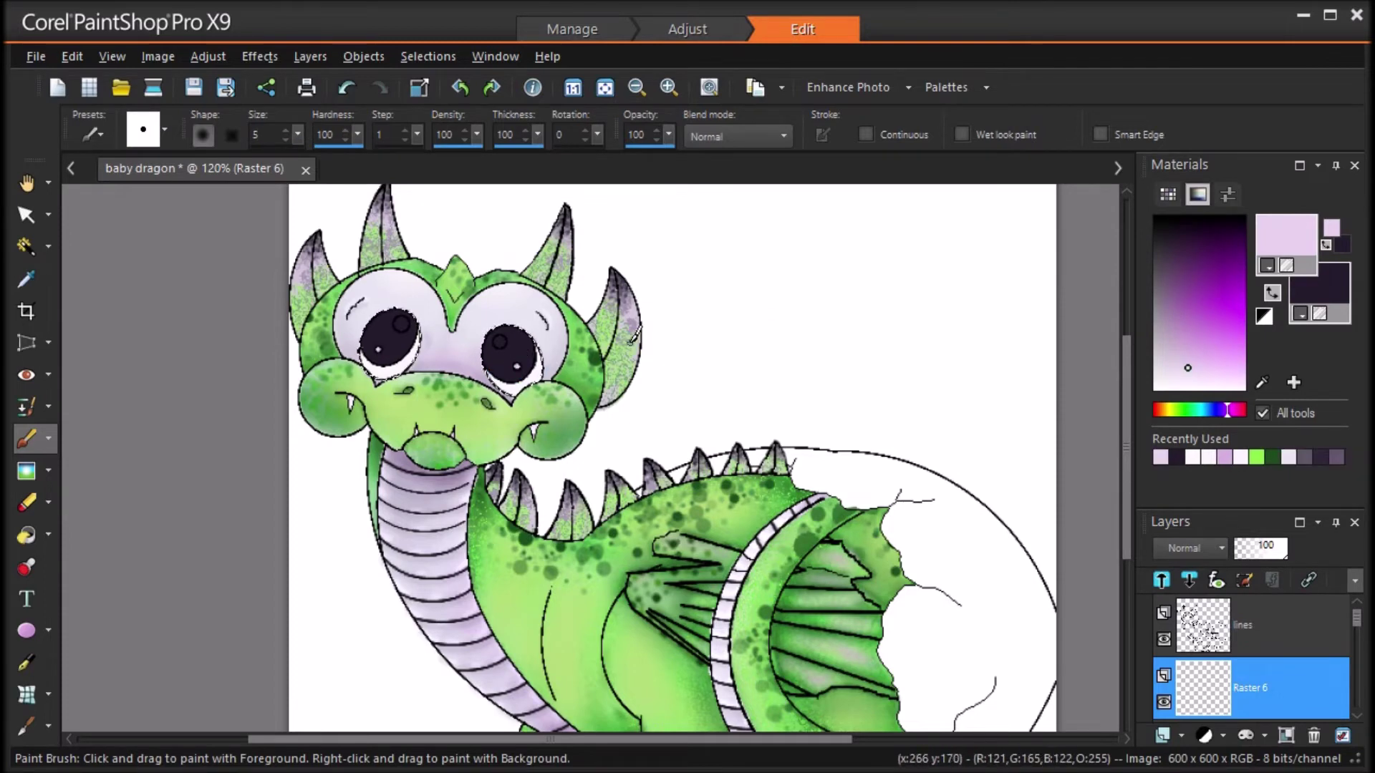
Step: Paint the large pale lilac highlights in both eyes at brush size 11 and give them near-white centres at size 7
click(285, 130)
click(285, 131)
click(284, 130)
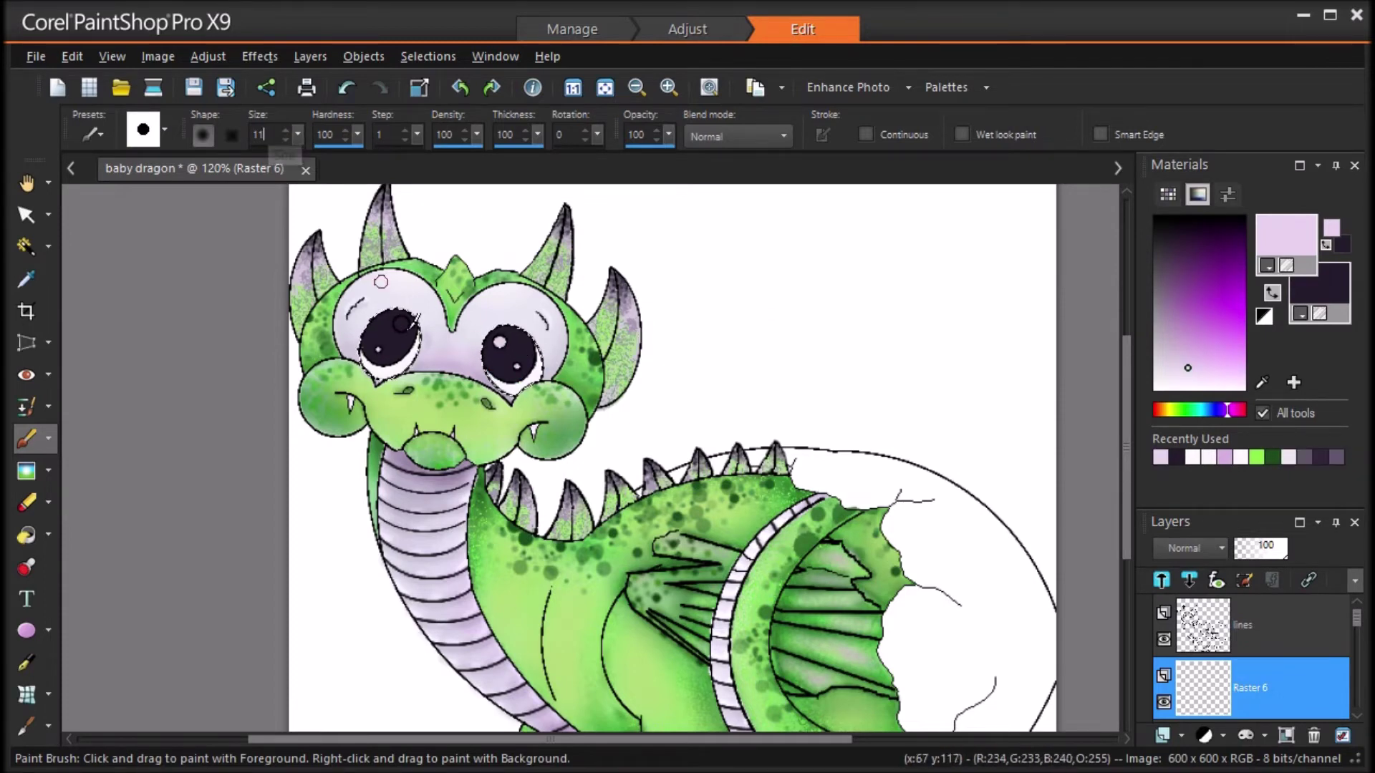
click(346, 87)
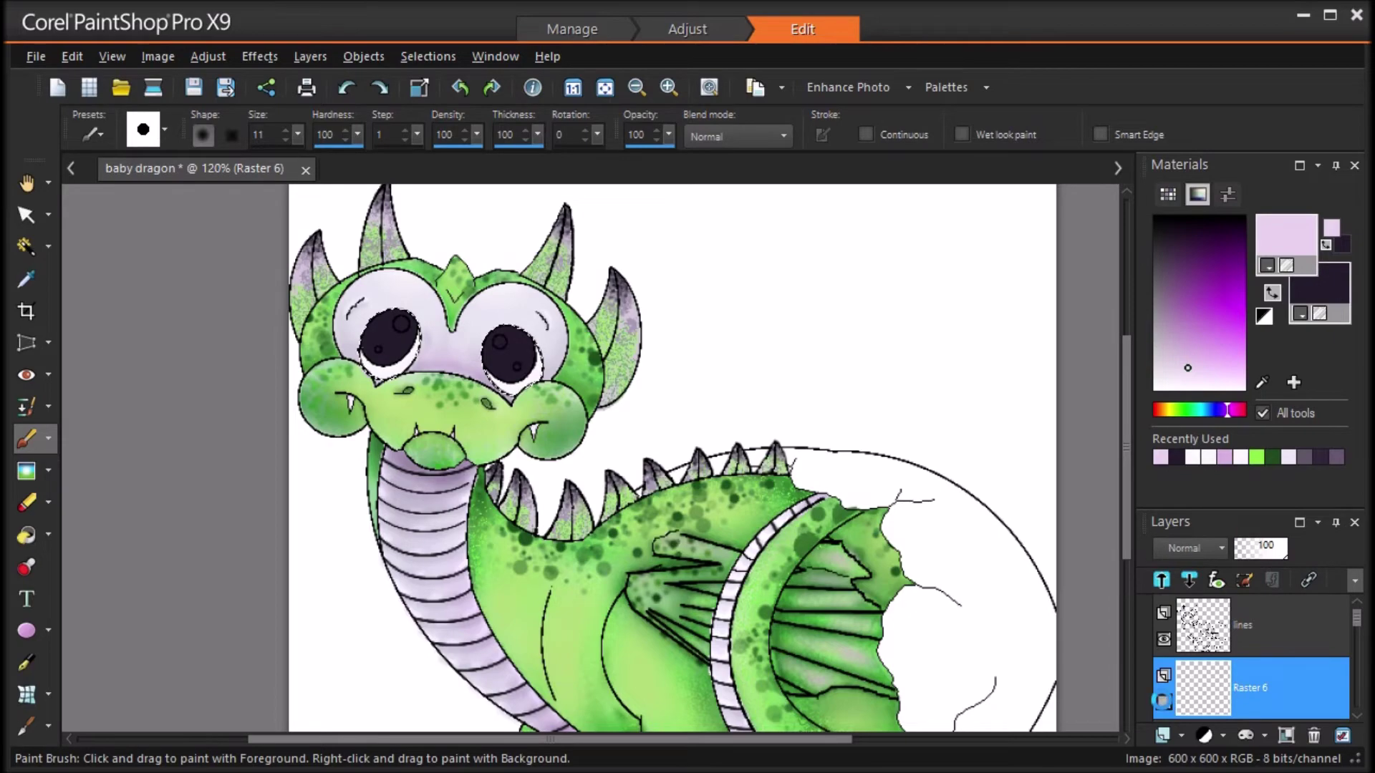
click(1192, 457)
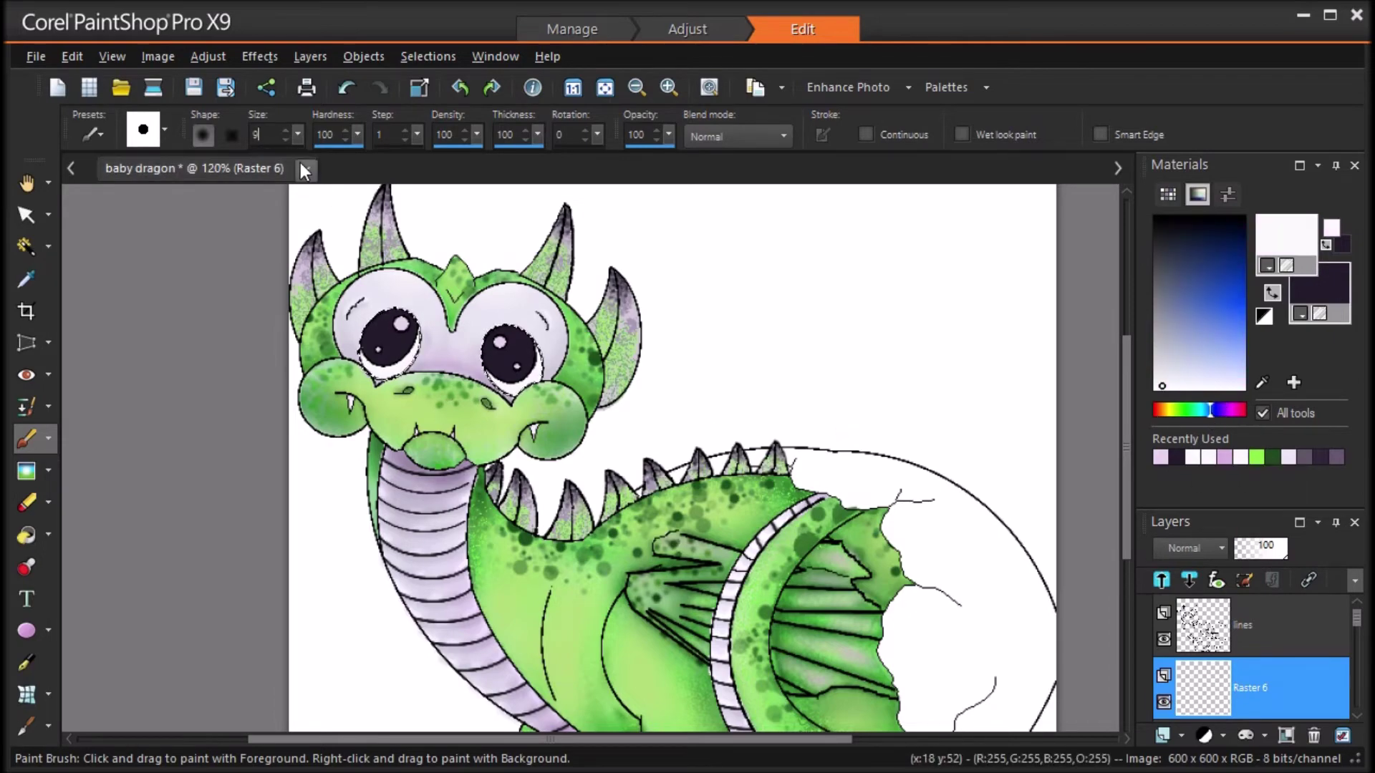
click(403, 323)
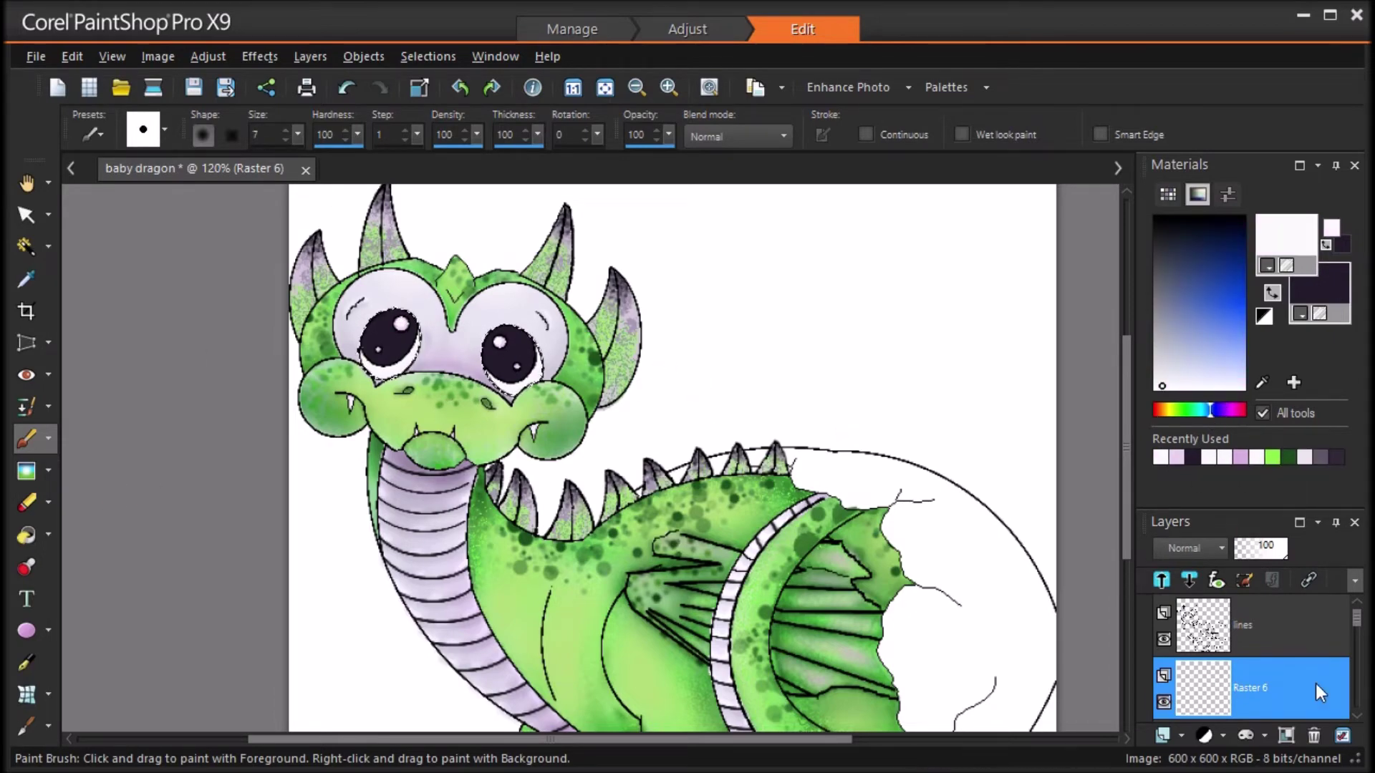
Step: Paint a bright purple crescent along the lower edge of the left iris on Raster 7, using brush size 57, thickness 78 and rotation 32
click(609, 89)
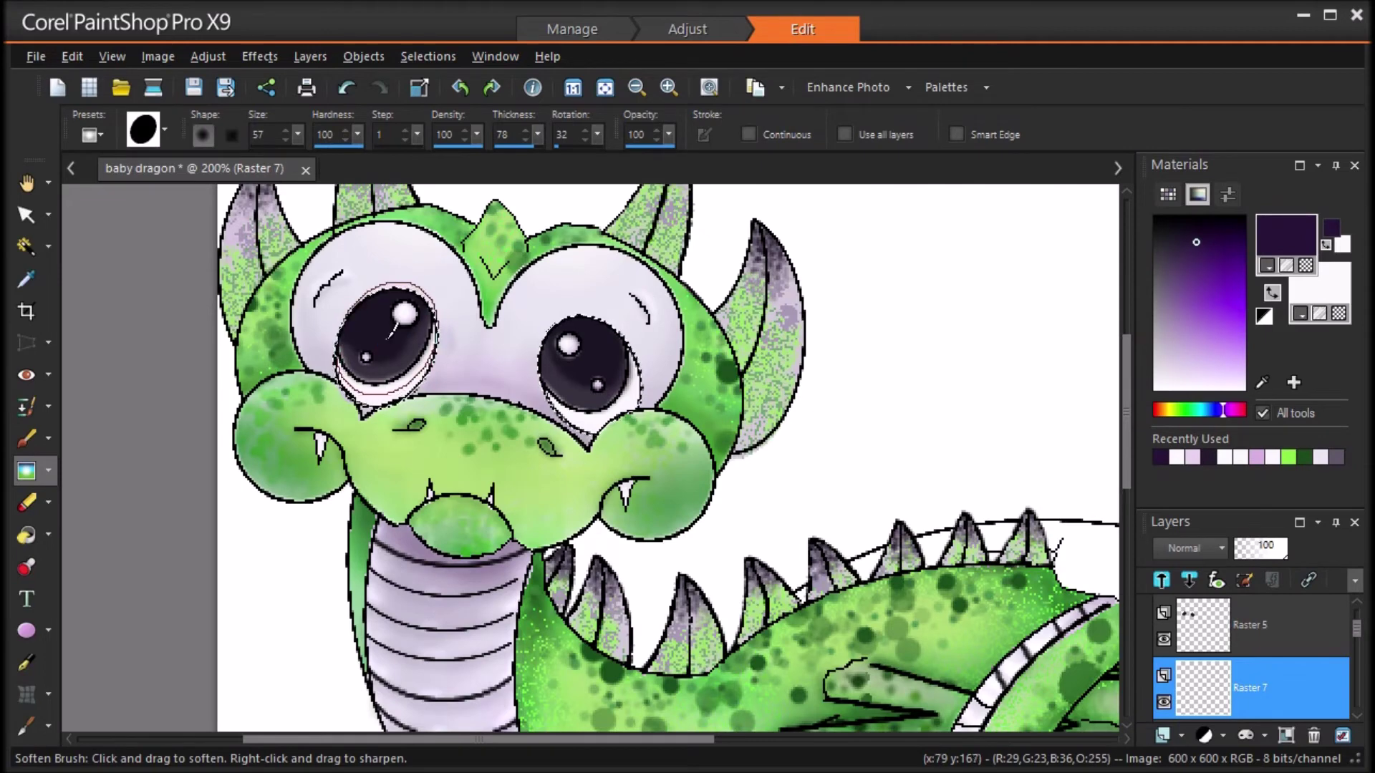
key(b)
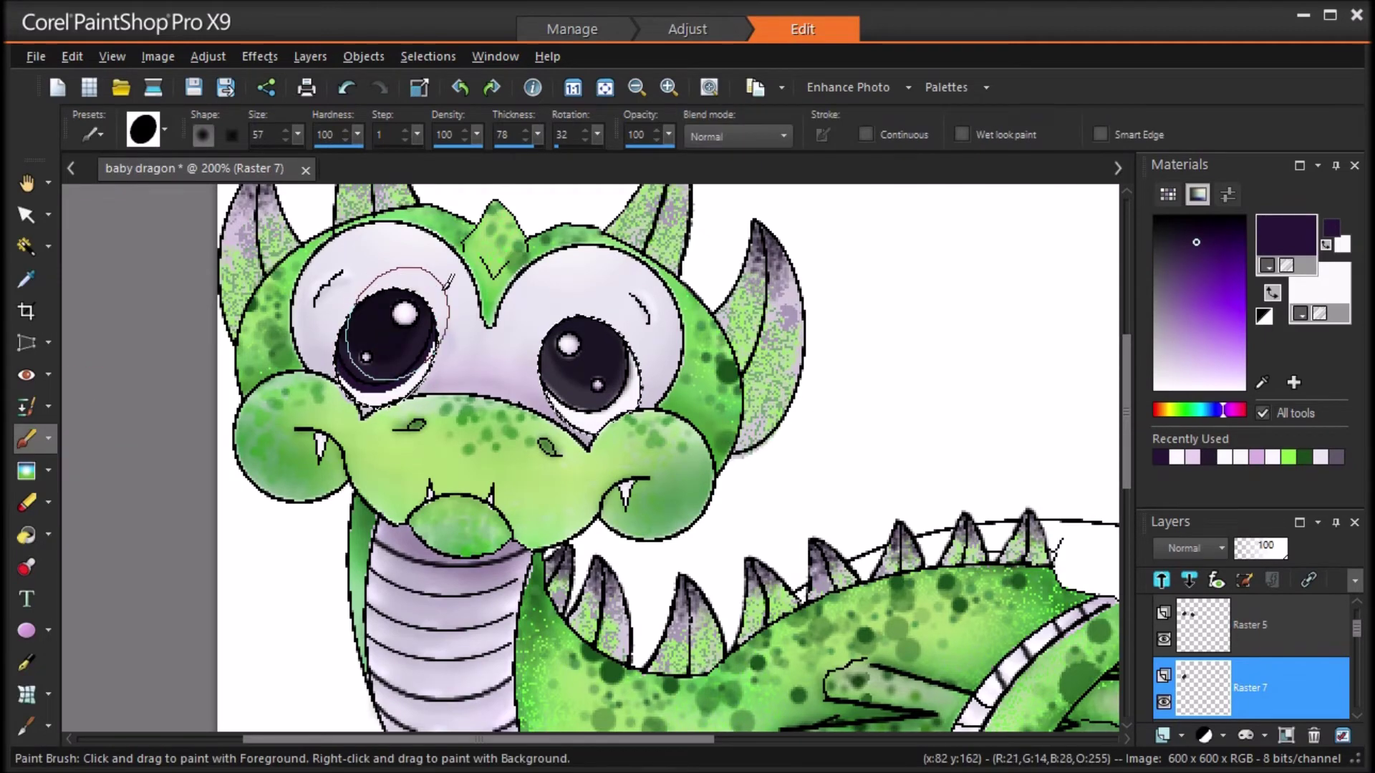
click(1228, 301)
click(382, 354)
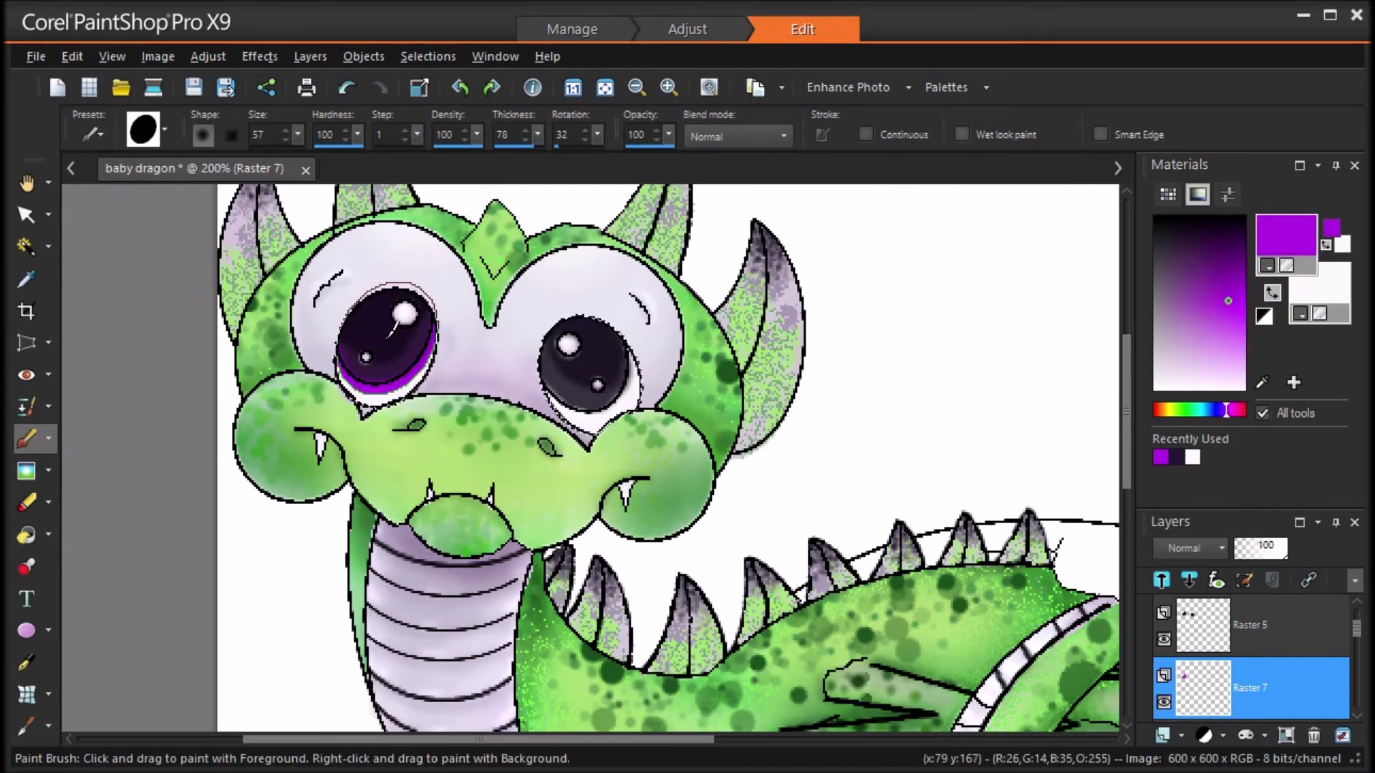
Step: Soften the purple crescents in both irises with the Soften Brush
click(27, 472)
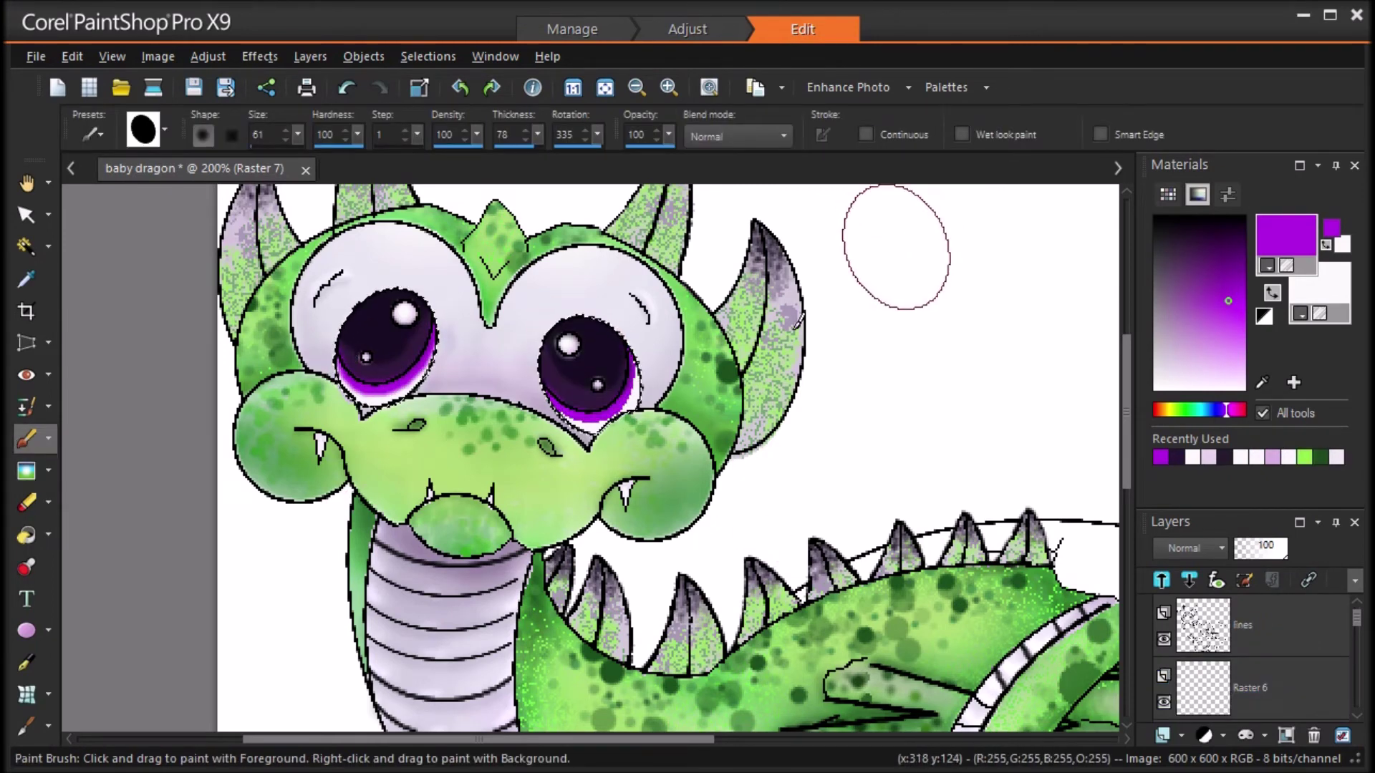
click(27, 471)
drag(629, 398, 563, 401)
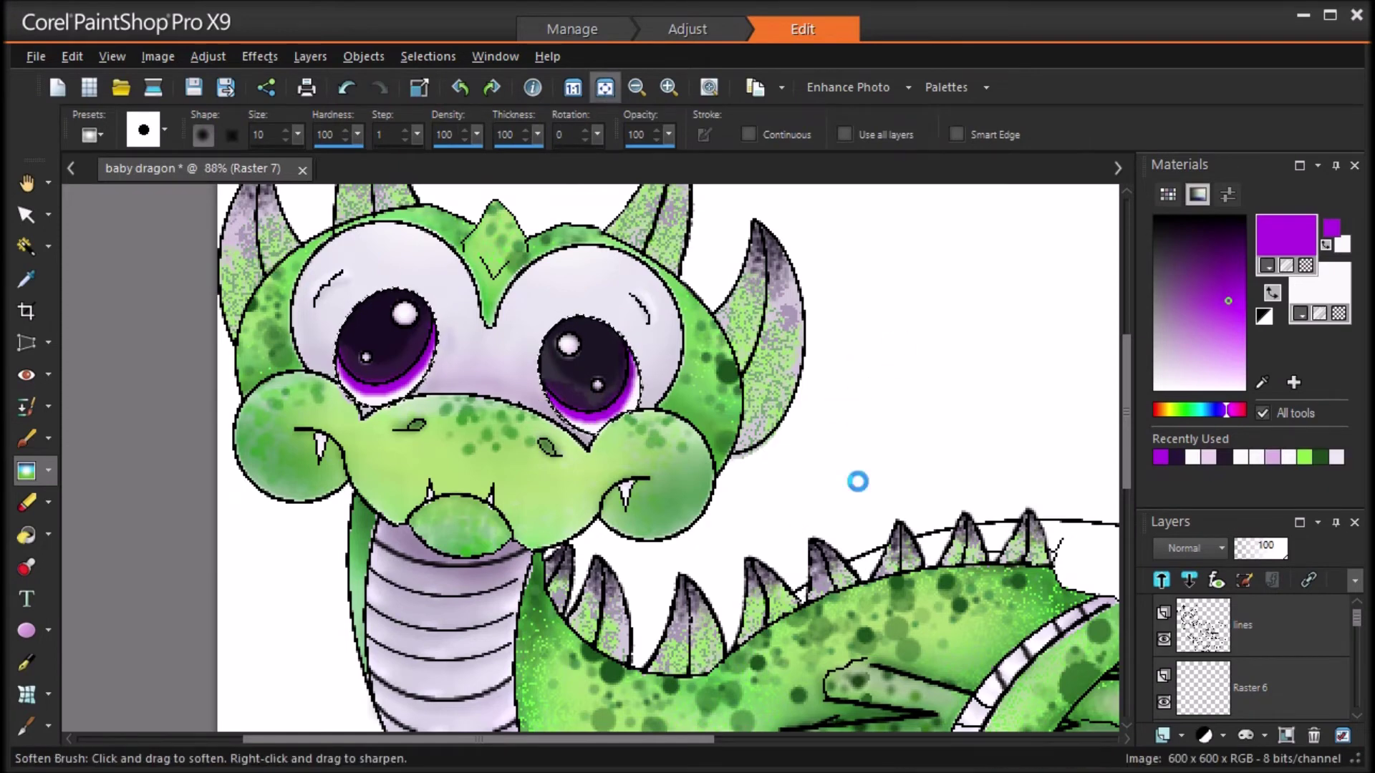
key(ctrl+w)
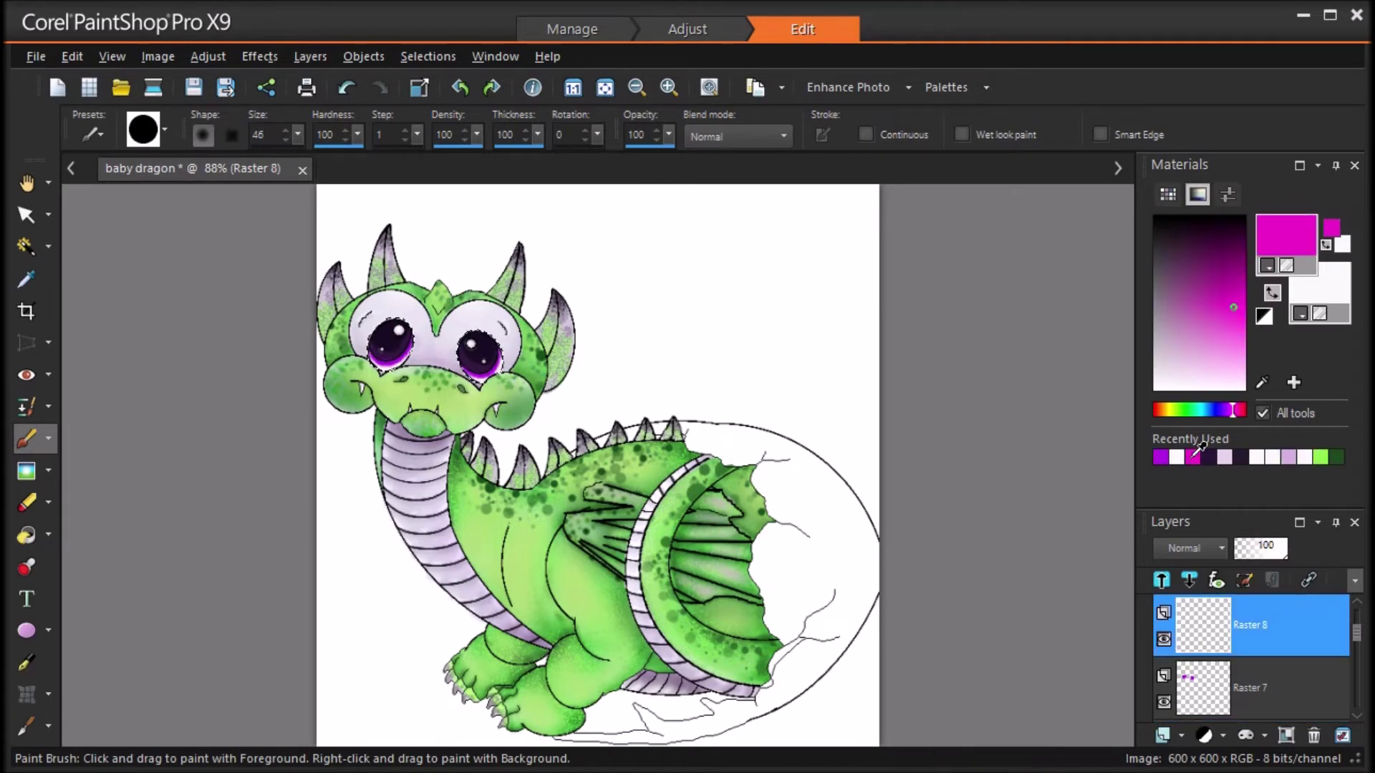
Step: Paint magenta crescents along the lower edges of both irises on Raster 8 at brush size 46 and switch to the Soften Brush
scroll(486, 348, up, 2)
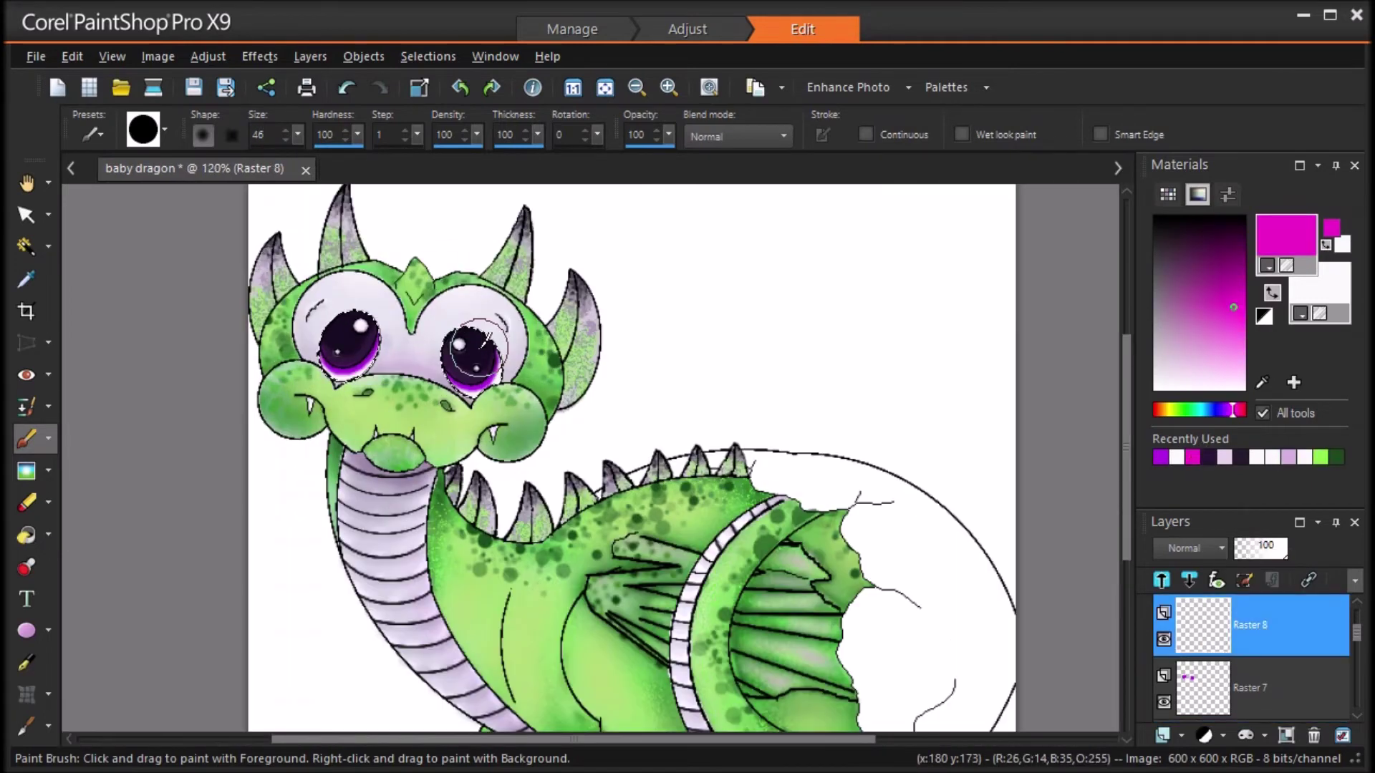
drag(471, 359, 456, 373)
drag(315, 350, 367, 359)
click(605, 88)
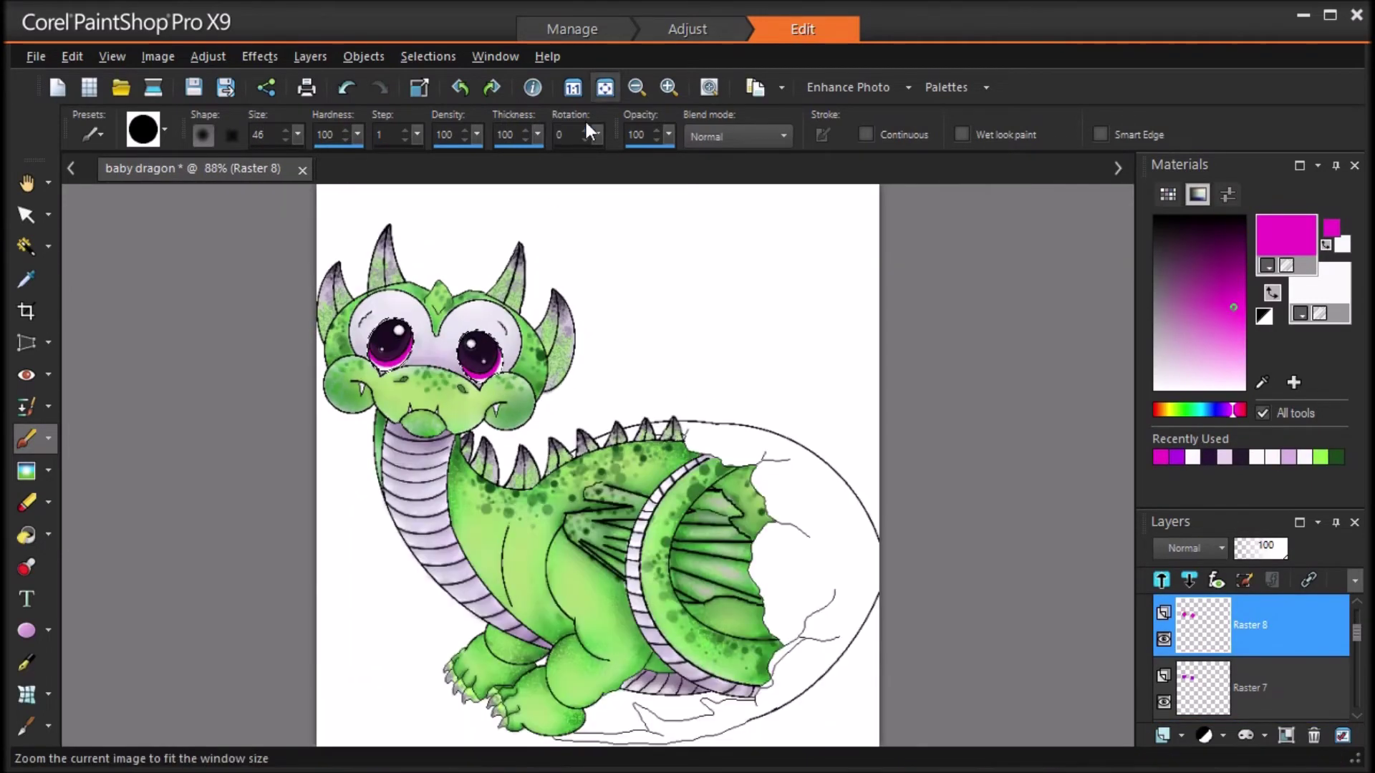
click(27, 470)
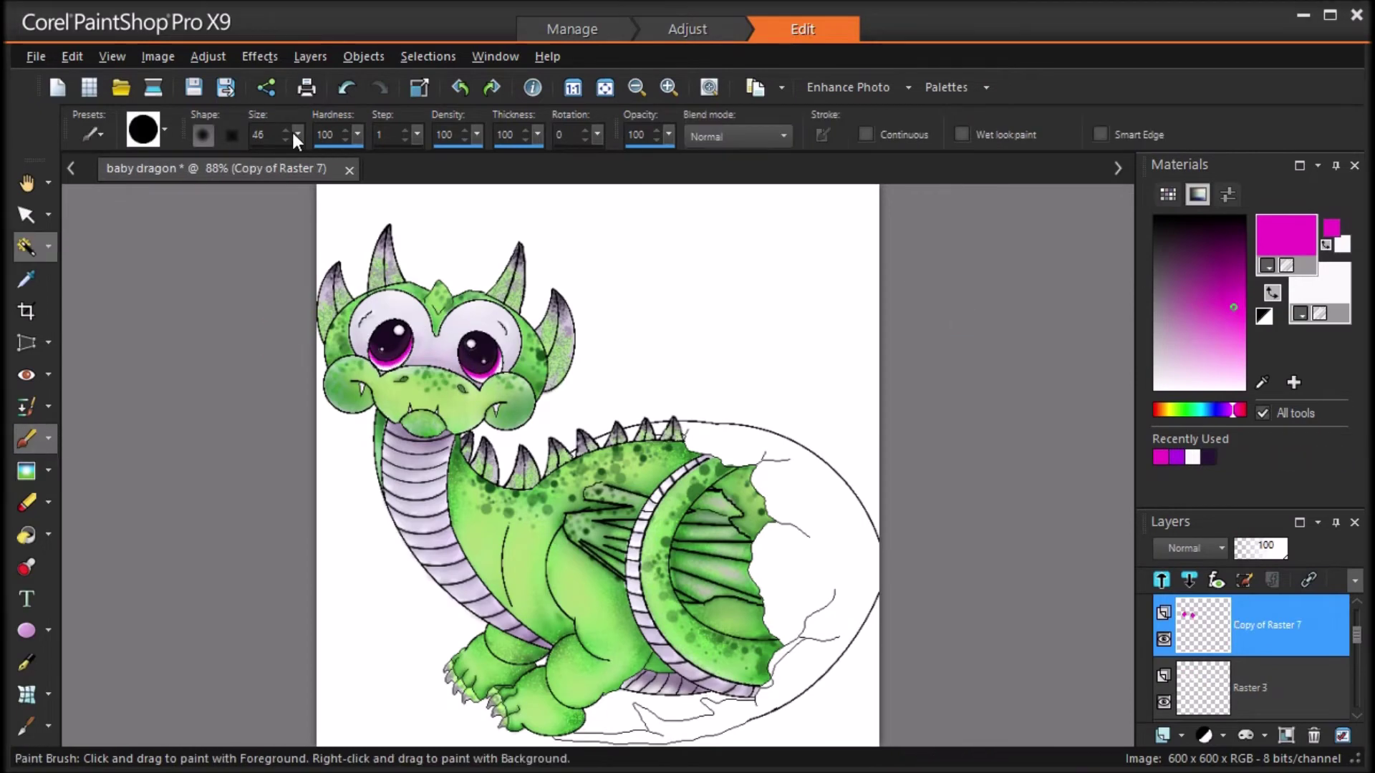
Step: Paint the selected eggshell pale cream on Raster 3 at brush size 84 and add a new raster layer above it
text(5)
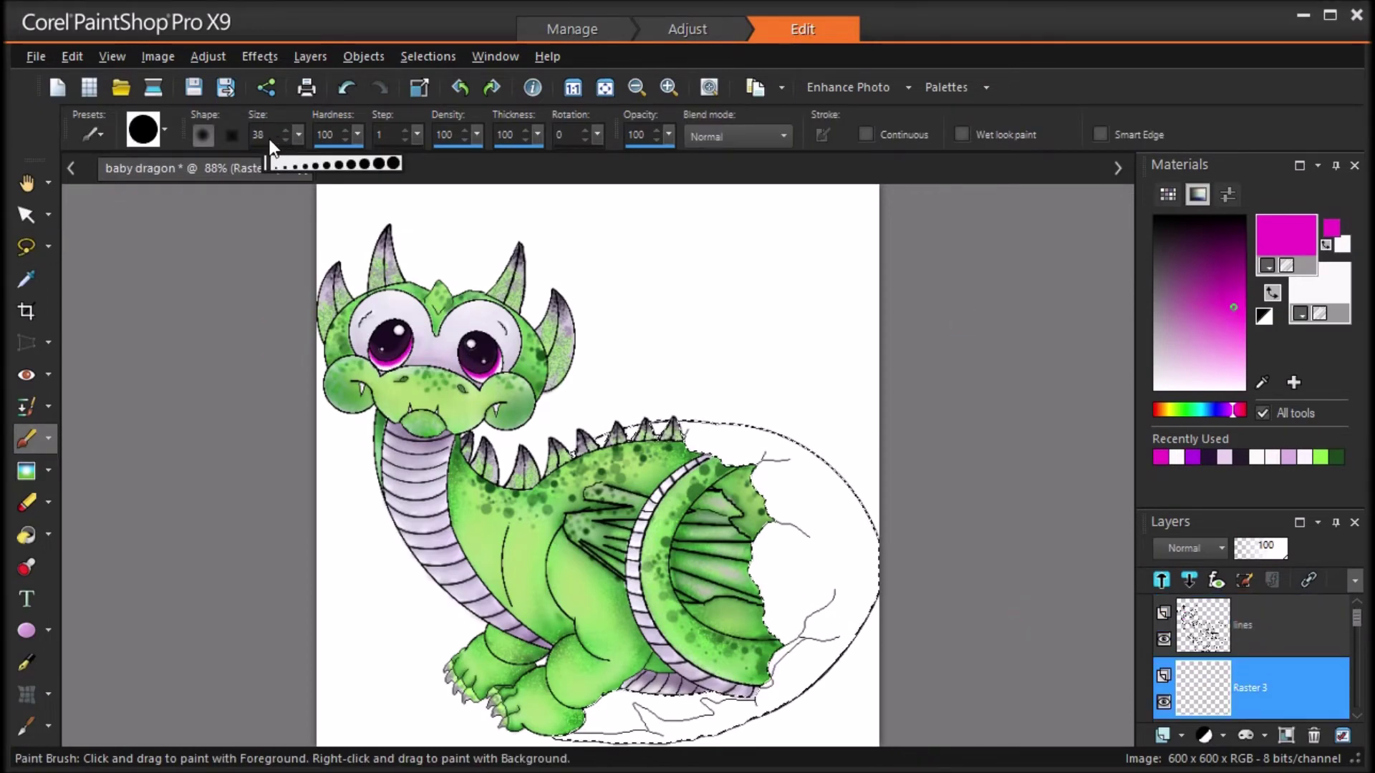
click(285, 131)
mouse_move(702, 437)
mouse_down()
mouse_move(850, 626)
mouse_move(615, 716)
mouse_up()
click(1162, 736)
click(1243, 567)
click(709, 623)
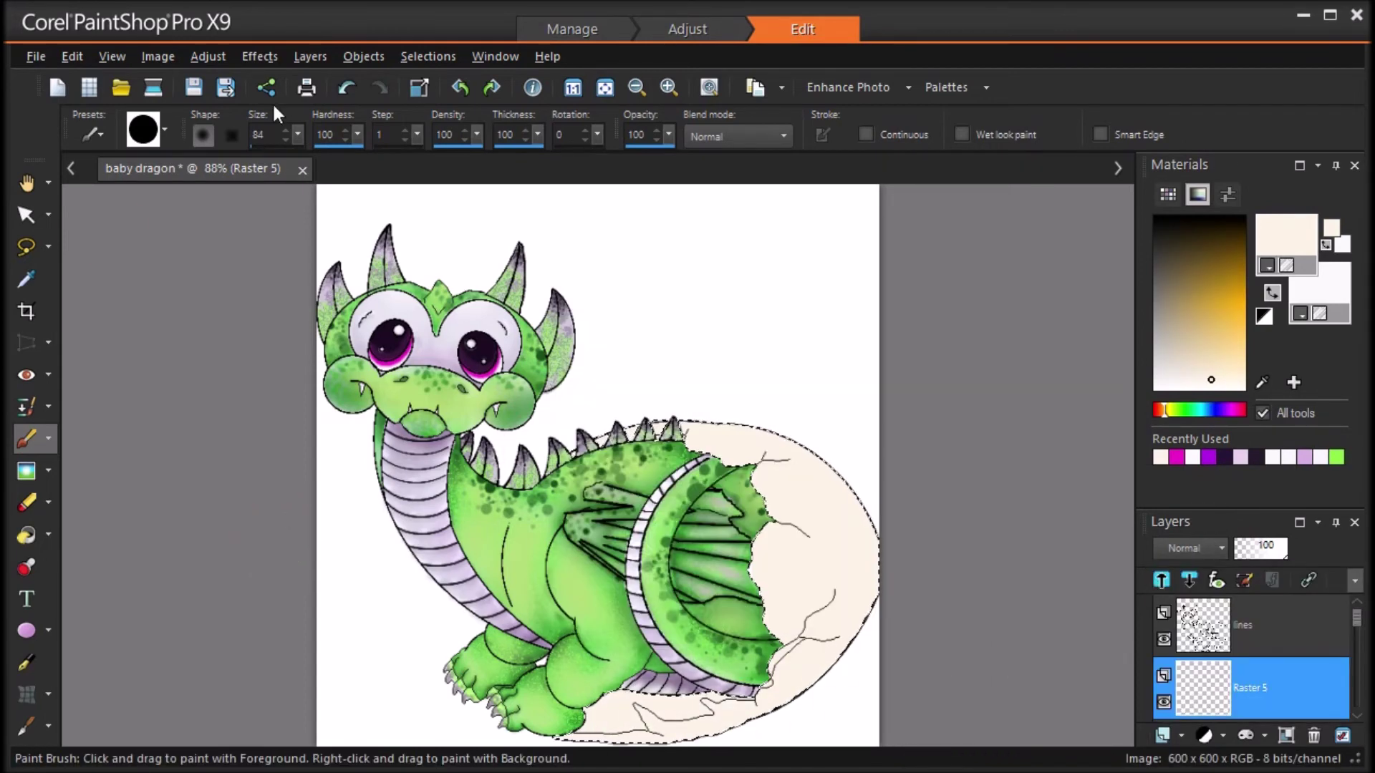
Step: Trace the eggshell cracks in pale yellow-tan at brush size 5 and flood fill the inner shell beneath the tail
click(286, 134)
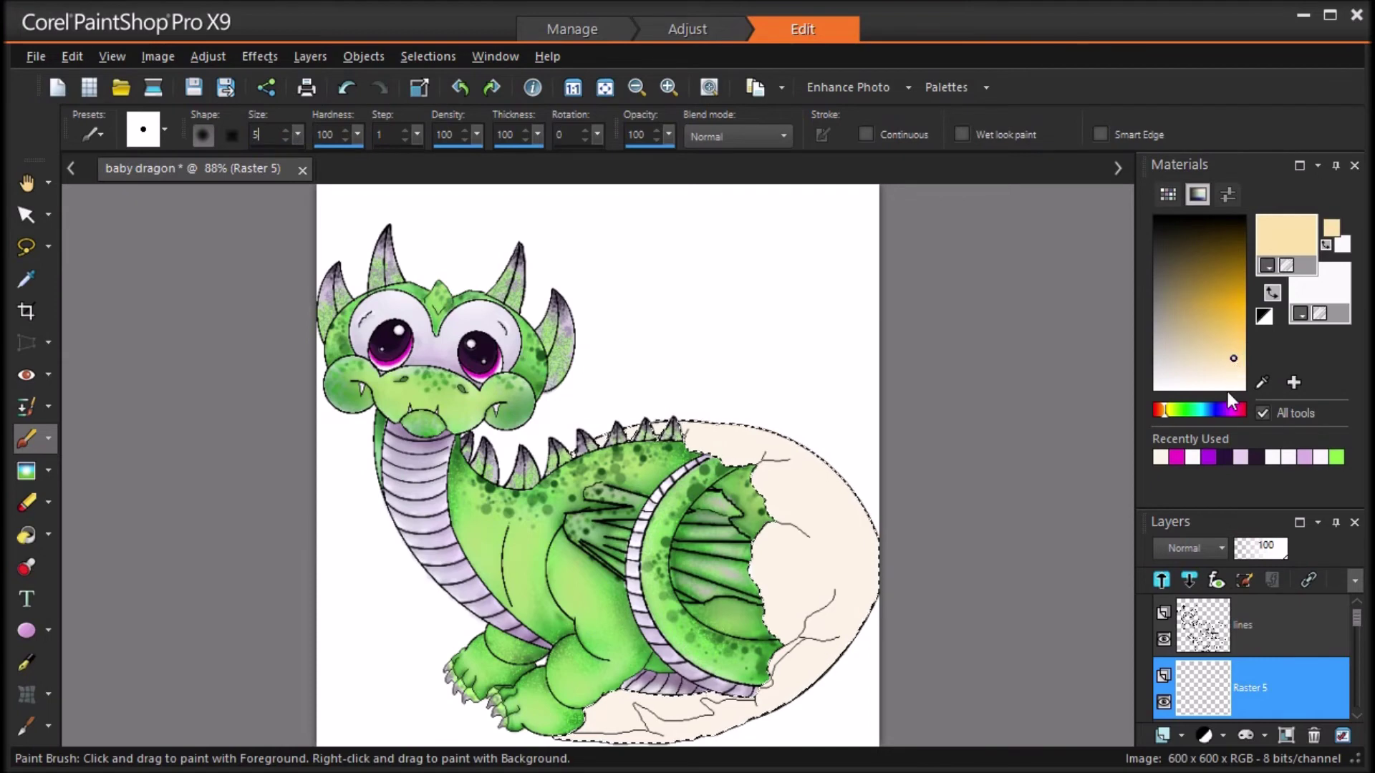
drag(747, 497, 765, 460)
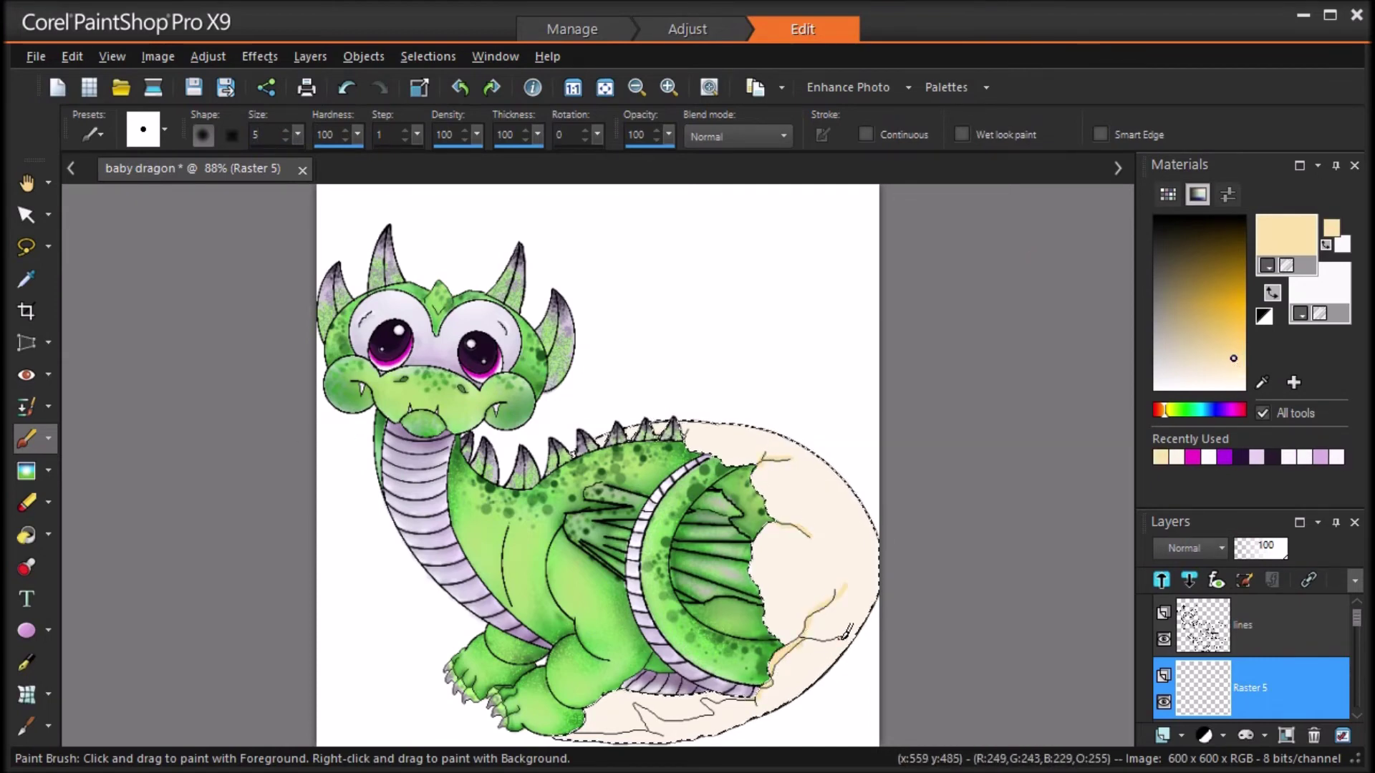
key(f)
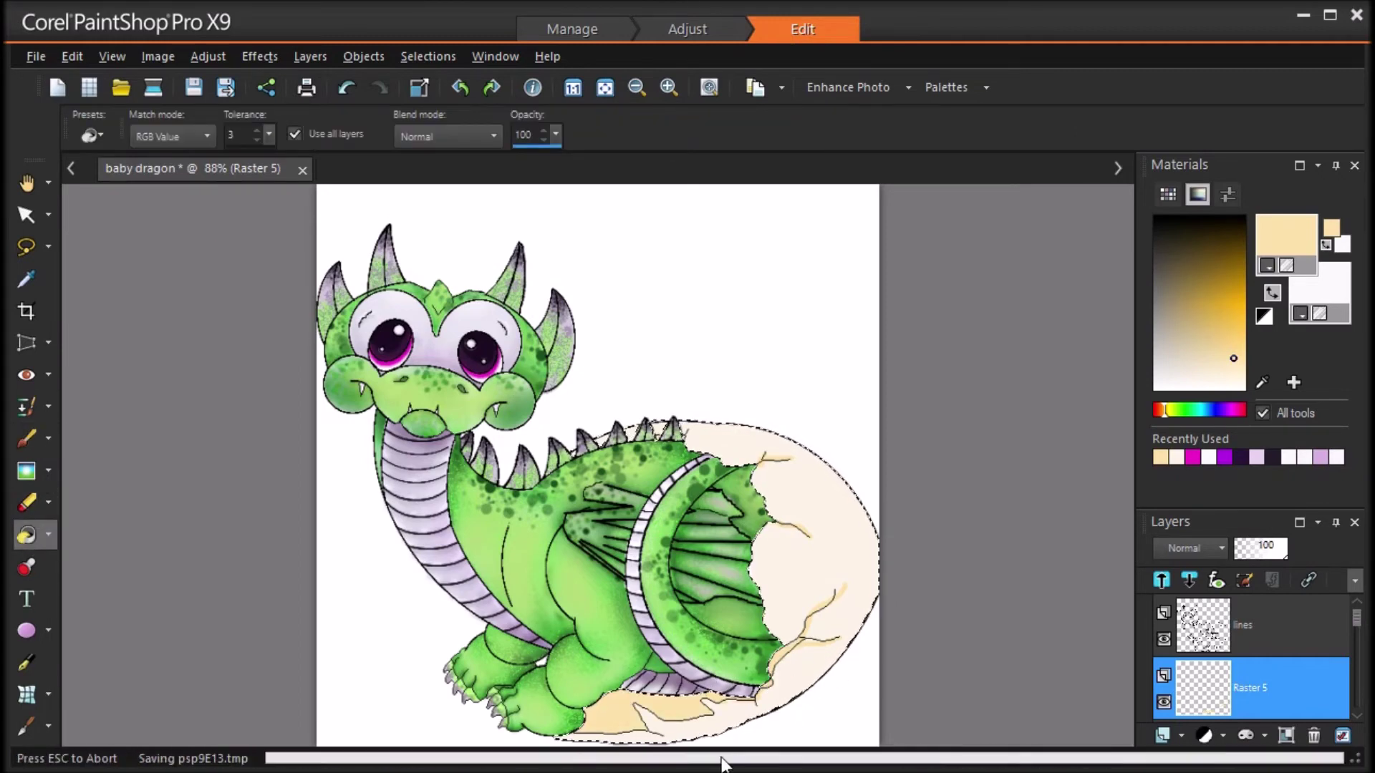
Step: Airbrush golden-brown shading along the inner shell beneath the tail on a new raster layer at brush size 19
click(1162, 736)
click(1233, 280)
click(48, 439)
click(86, 473)
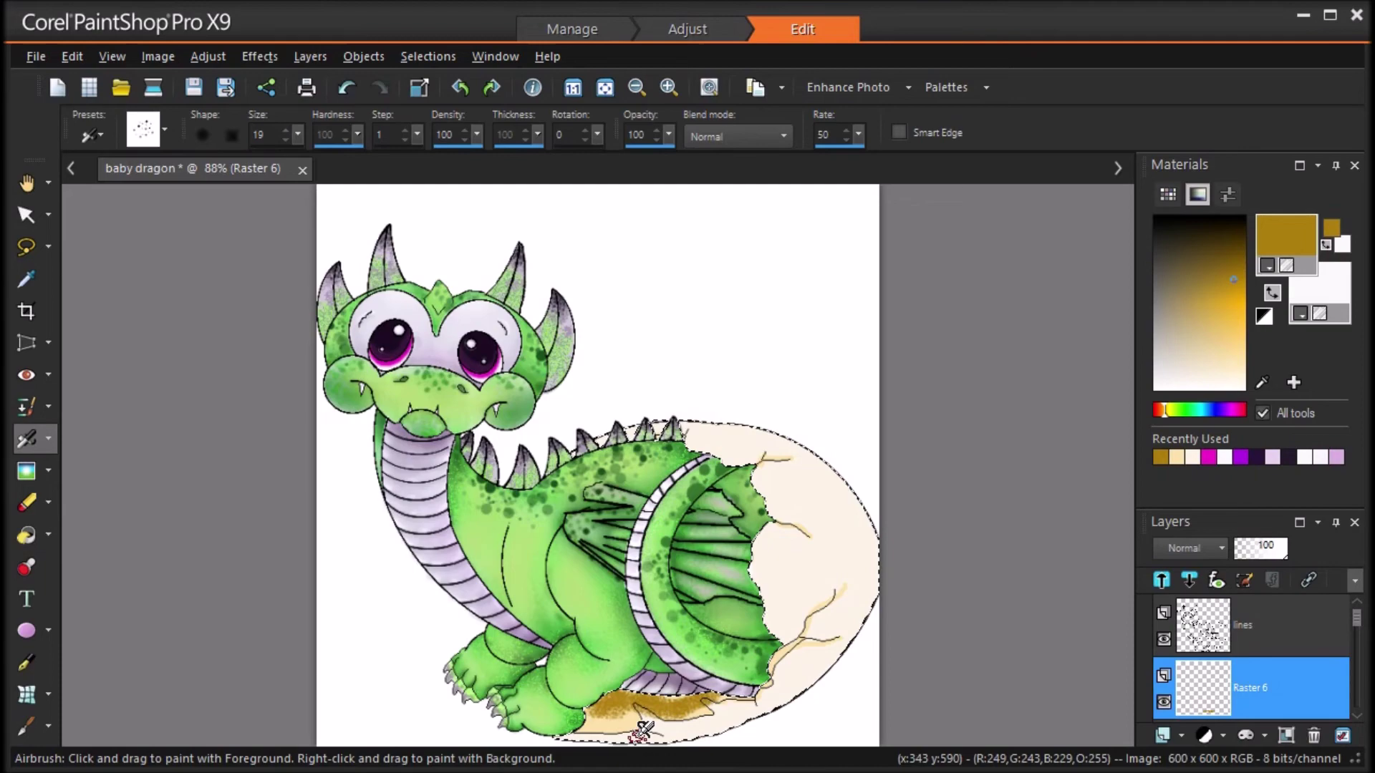
Step: Apply an Average blur to the golden-brown inner shell shading on Raster 6
click(259, 57)
mouse_move(208, 57)
mouse_move(346, 399)
click(517, 397)
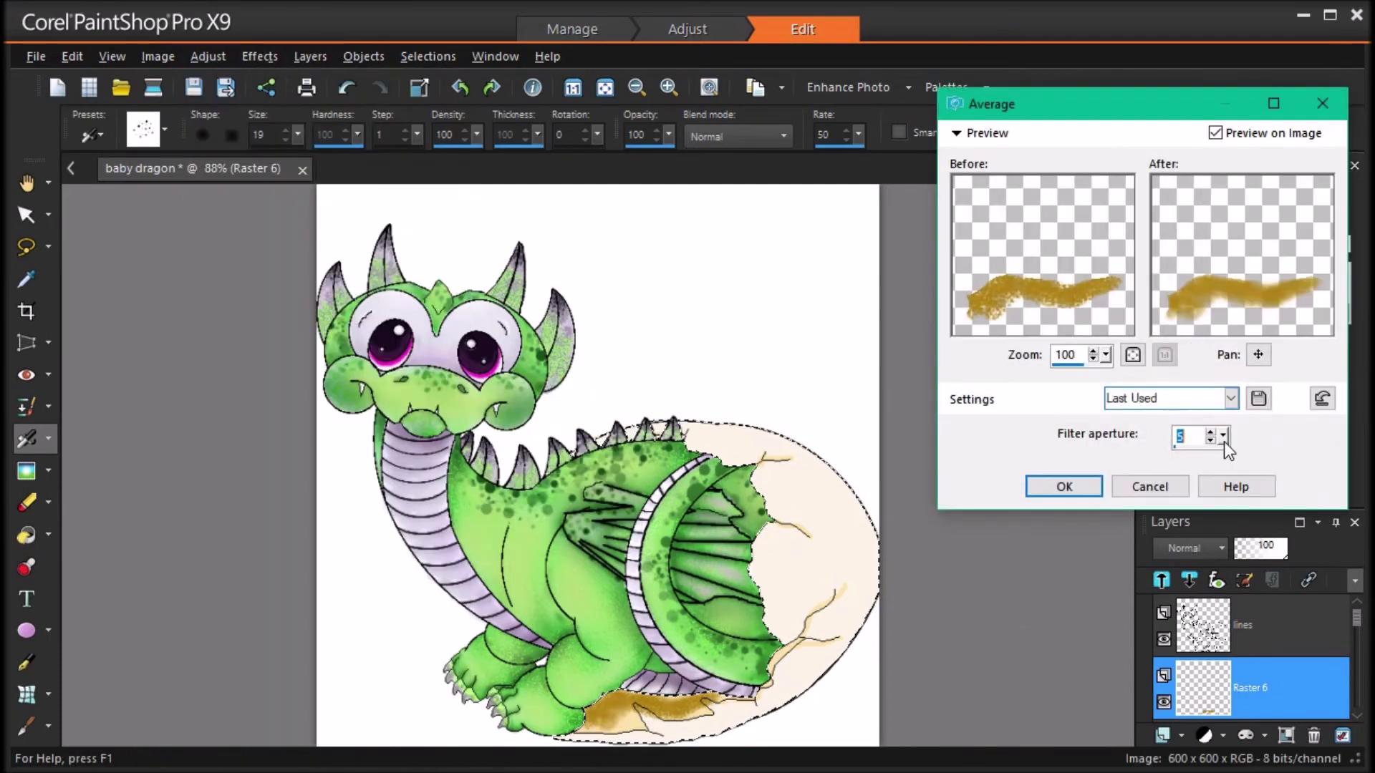
click(1064, 487)
Step: Airbrush golden-brown shading into the shell crack beside the tail, trimming it with the Eraser and blending it with the Soften Brush
drag(798, 633, 782, 668)
click(346, 87)
click(26, 503)
scroll(804, 699, up, 4)
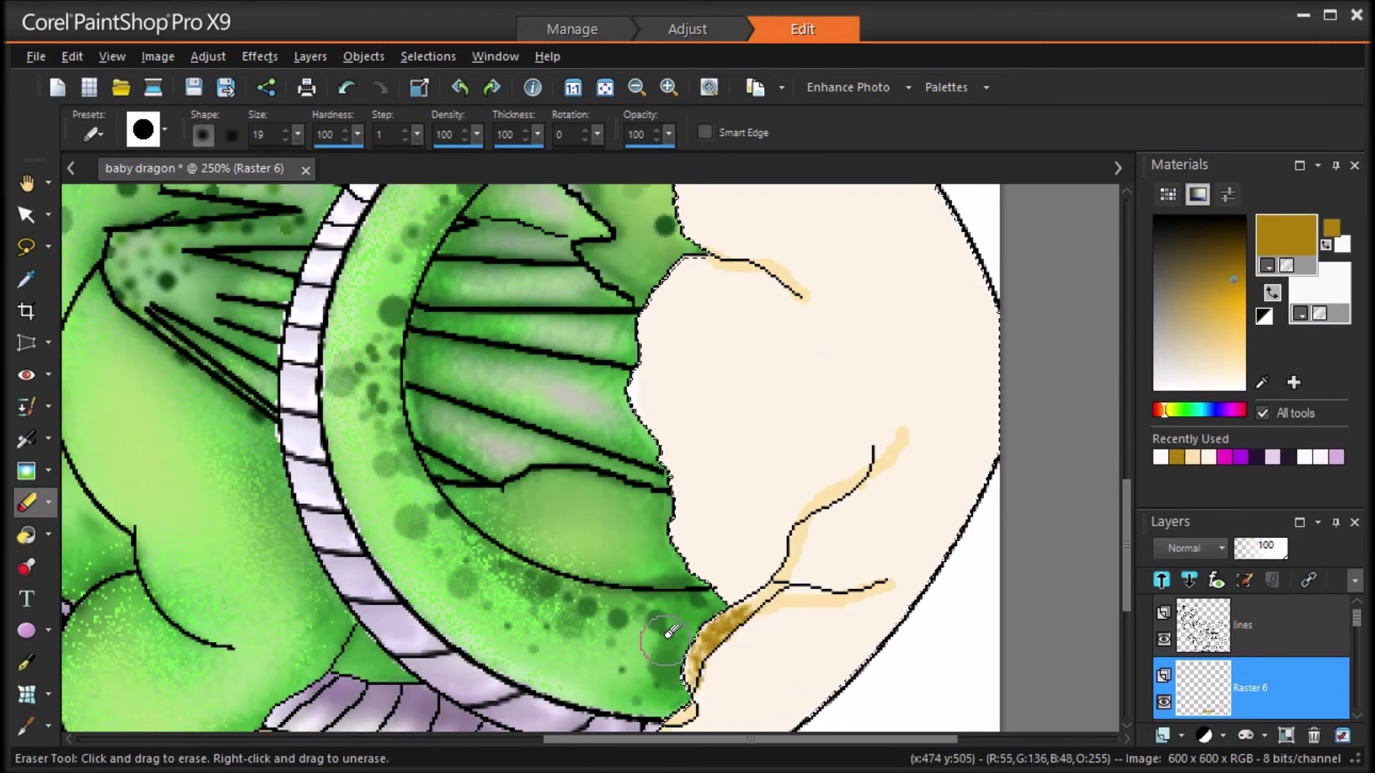
drag(1127, 546, 1132, 603)
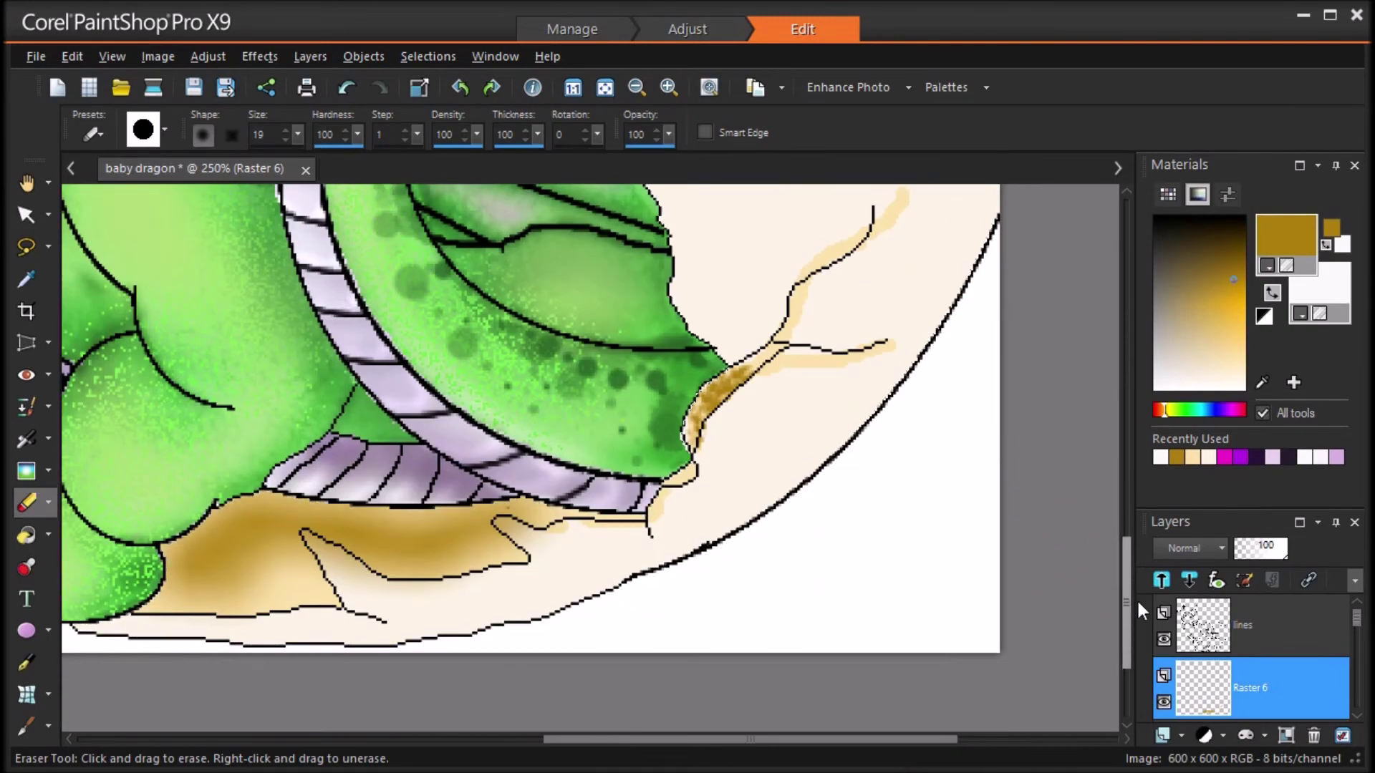
click(27, 470)
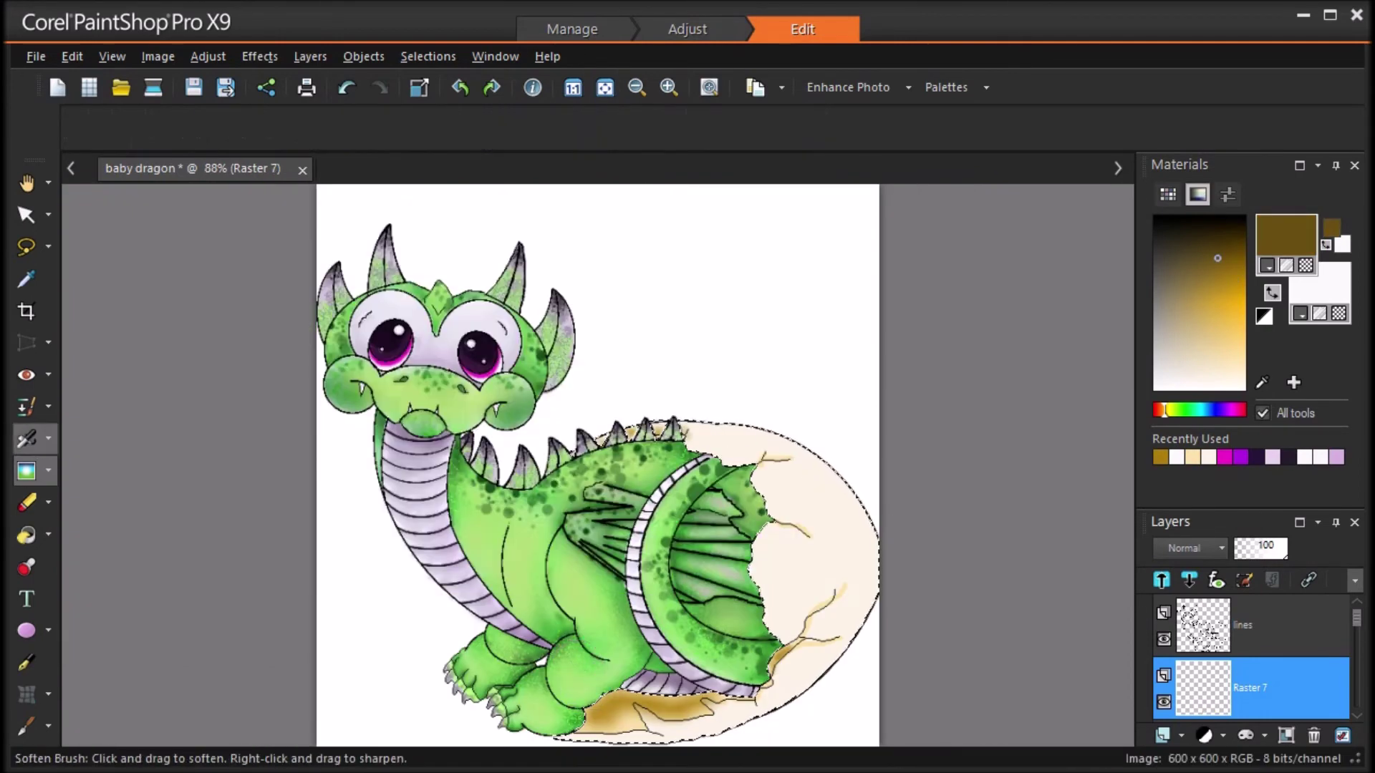
Step: Airbrush dark brown shading along the shell opening beneath the tail on Raster 7 and soften it
drag(608, 696, 709, 698)
click(27, 471)
drag(620, 692, 719, 690)
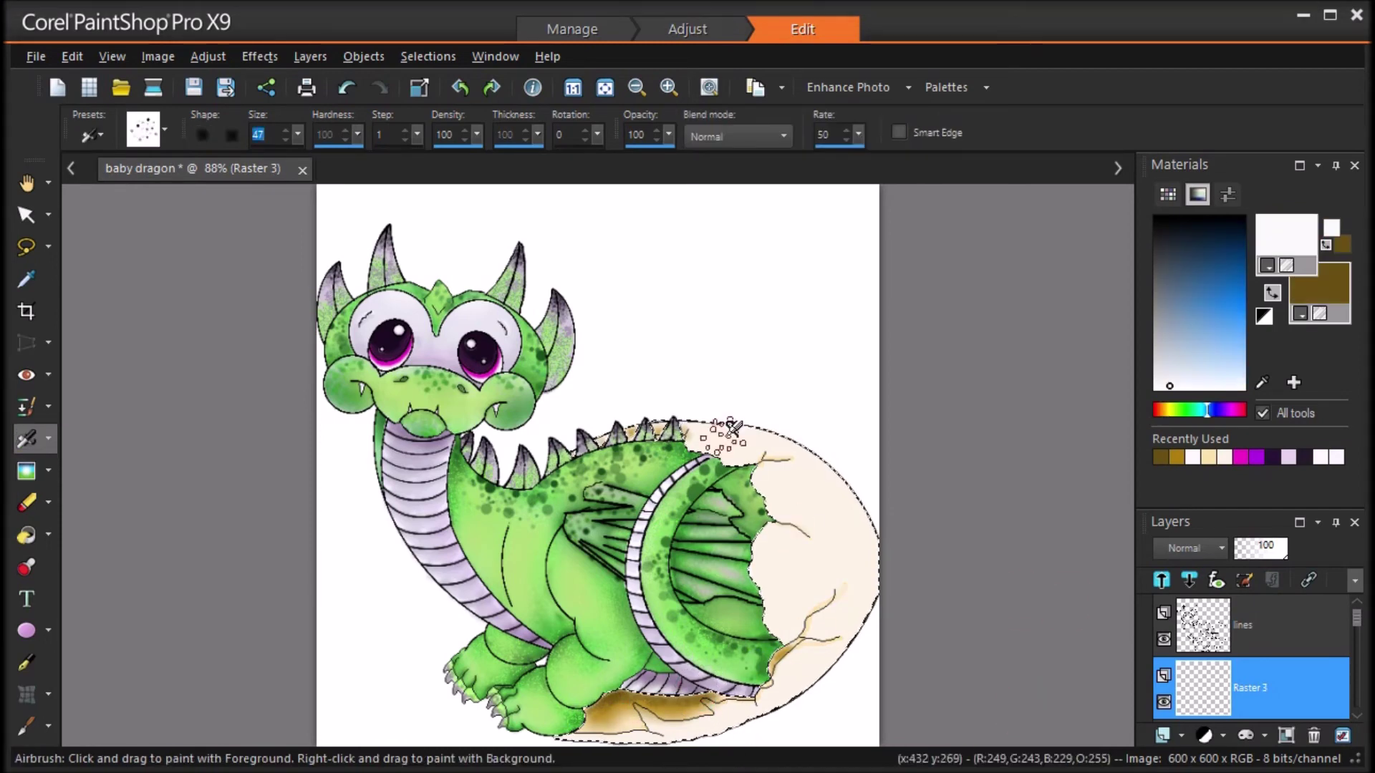
Step: Airbrush near-white highlights across the eggshell and its broken lower pieces on Raster 3, using brush sizes 5 and 19
drag(298, 136, 289, 147)
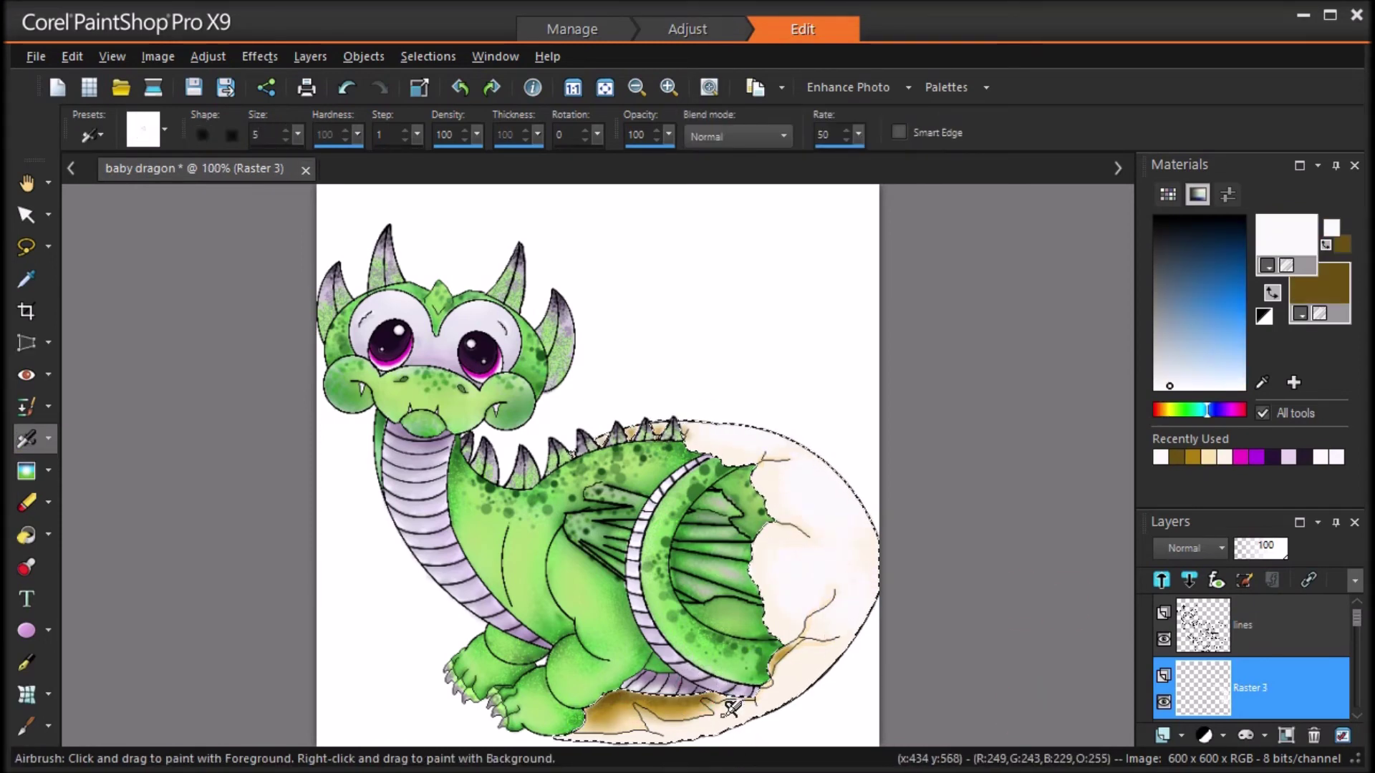
scroll(729, 699, up, 2)
scroll(781, 666, down, 2)
mouse_move(593, 610)
mouse_down()
mouse_move(622, 629)
mouse_move(695, 591)
mouse_move(729, 599)
mouse_move(634, 611)
mouse_up()
drag(297, 135, 300, 146)
drag(530, 661, 738, 607)
scroll(1111, 556, up, 3)
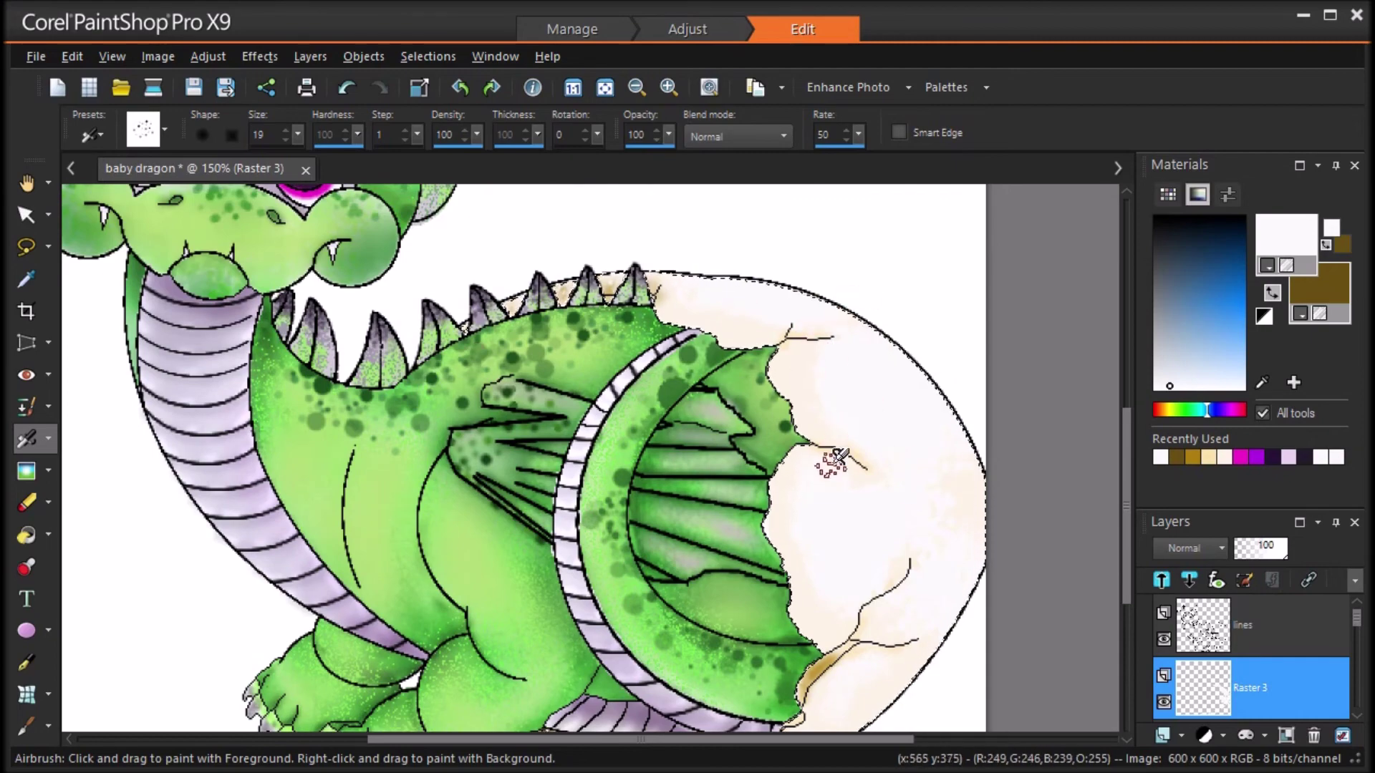
Step: Apply an Average blur to the near-white eggshell highlights and adjust that layer's blend mode
click(605, 88)
click(310, 56)
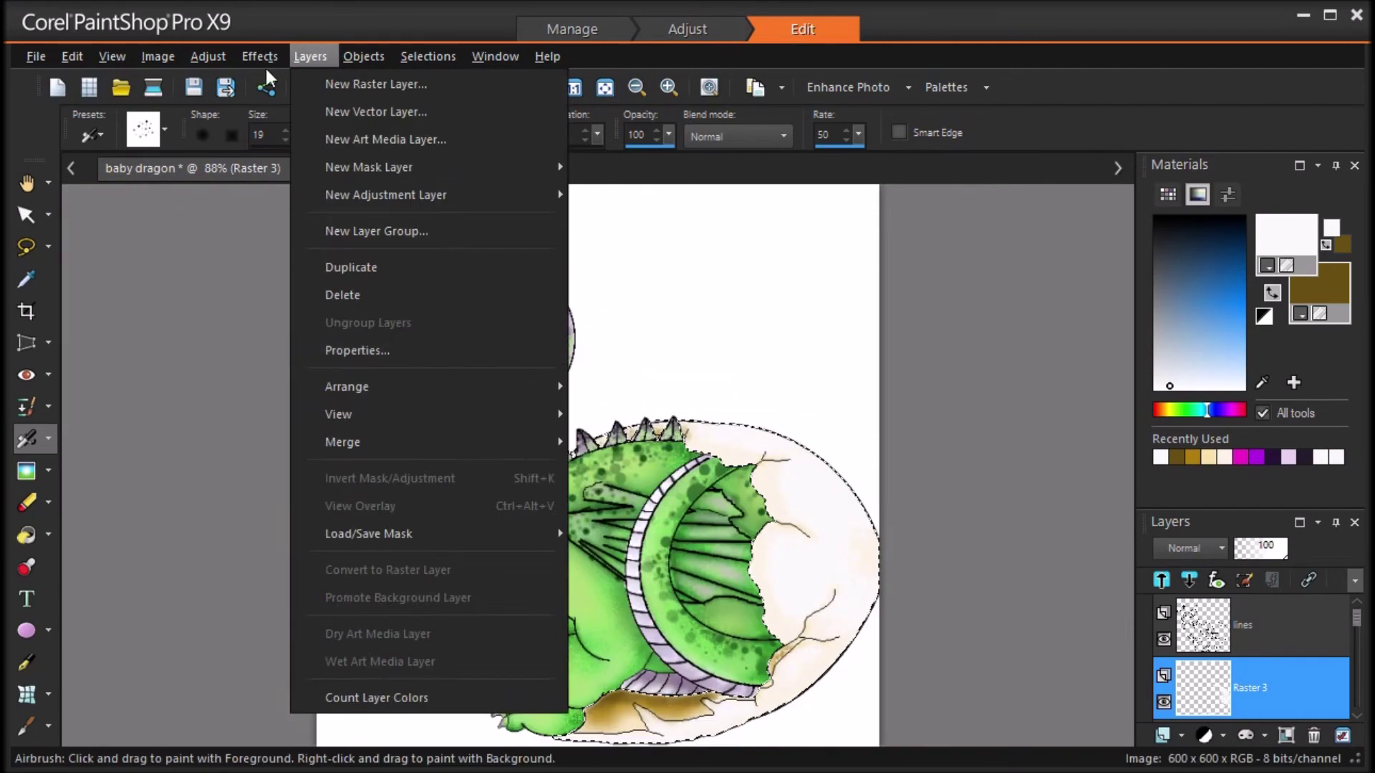
mouse_move(208, 57)
click(530, 387)
drag(1222, 436, 1177, 440)
click(1065, 486)
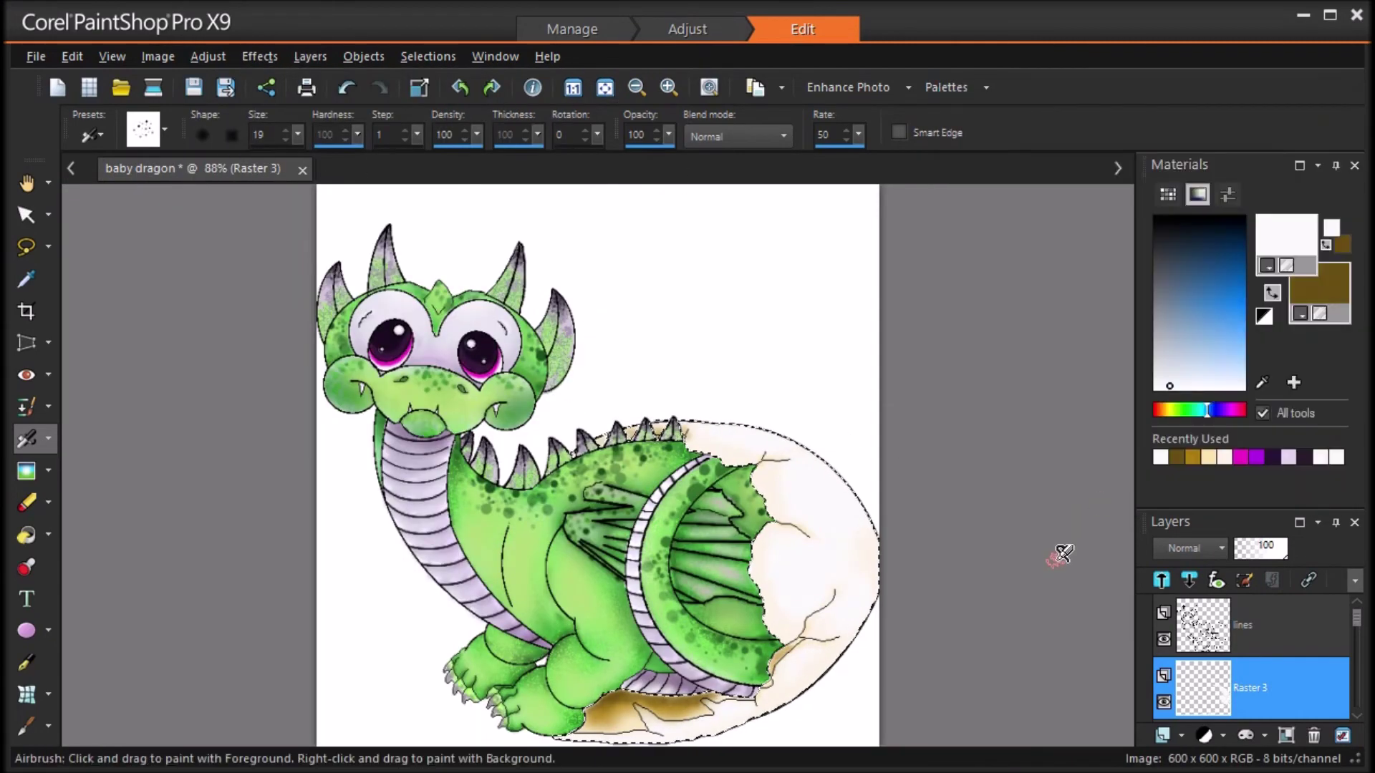
click(1216, 549)
click(1246, 590)
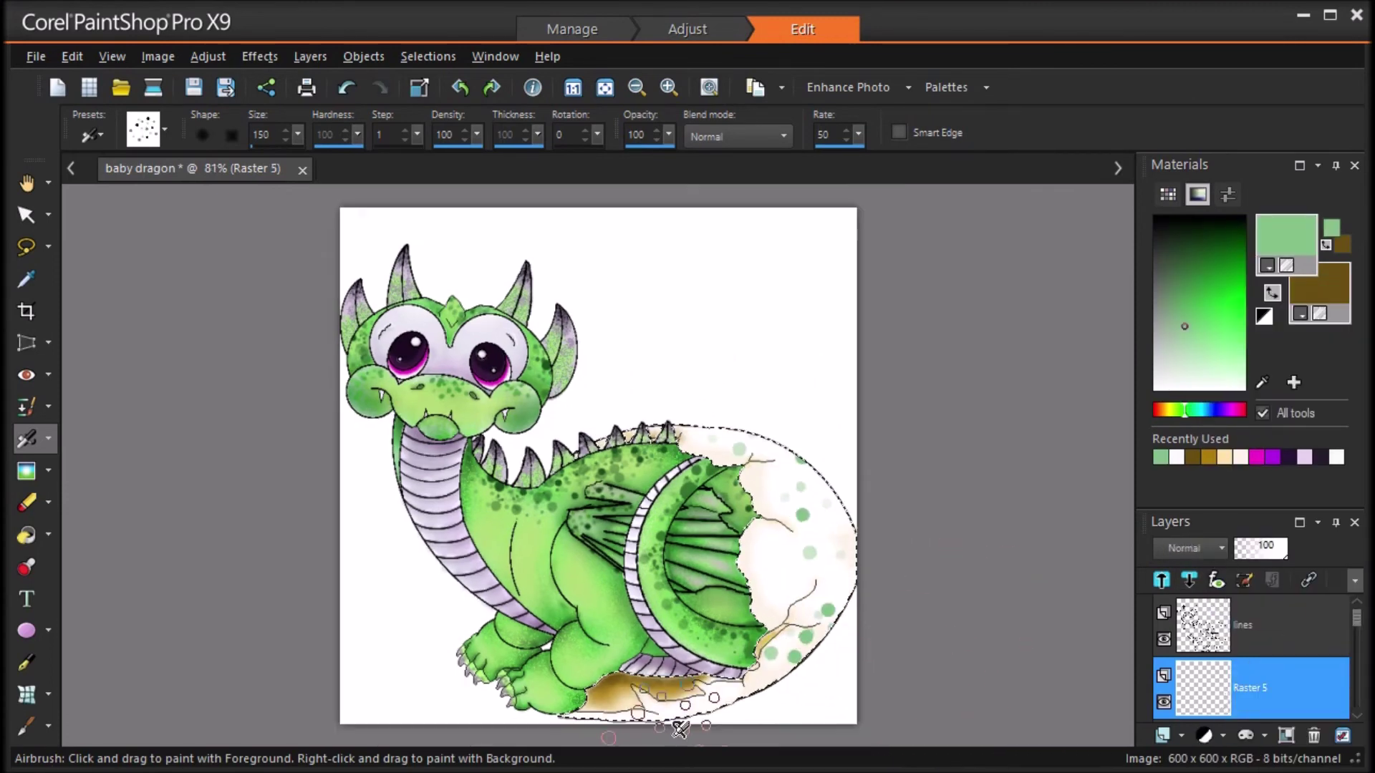
Step: Airbrush scattered pale green spots over the eggshell with the size 150 speckle brush, undoing the unwanted placements
click(346, 87)
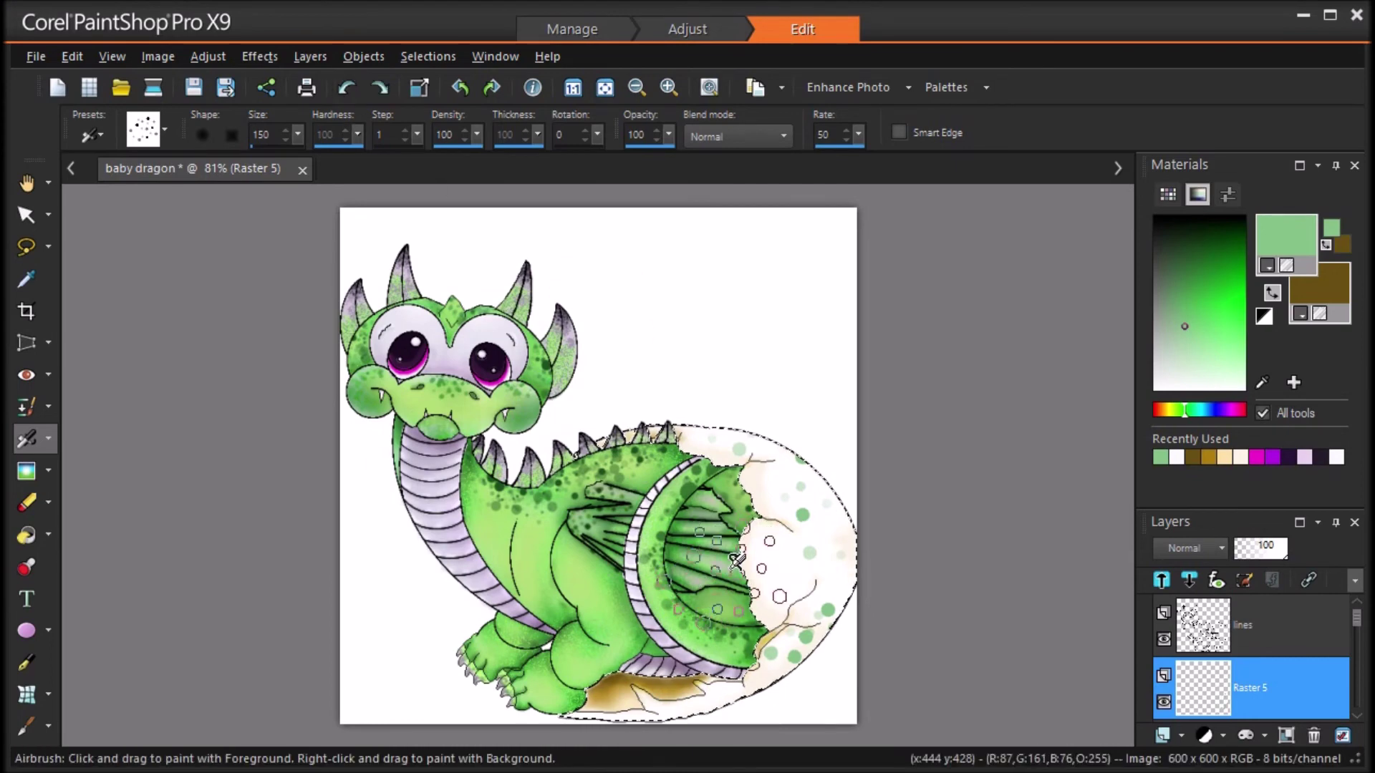
scroll(731, 643, down, 4)
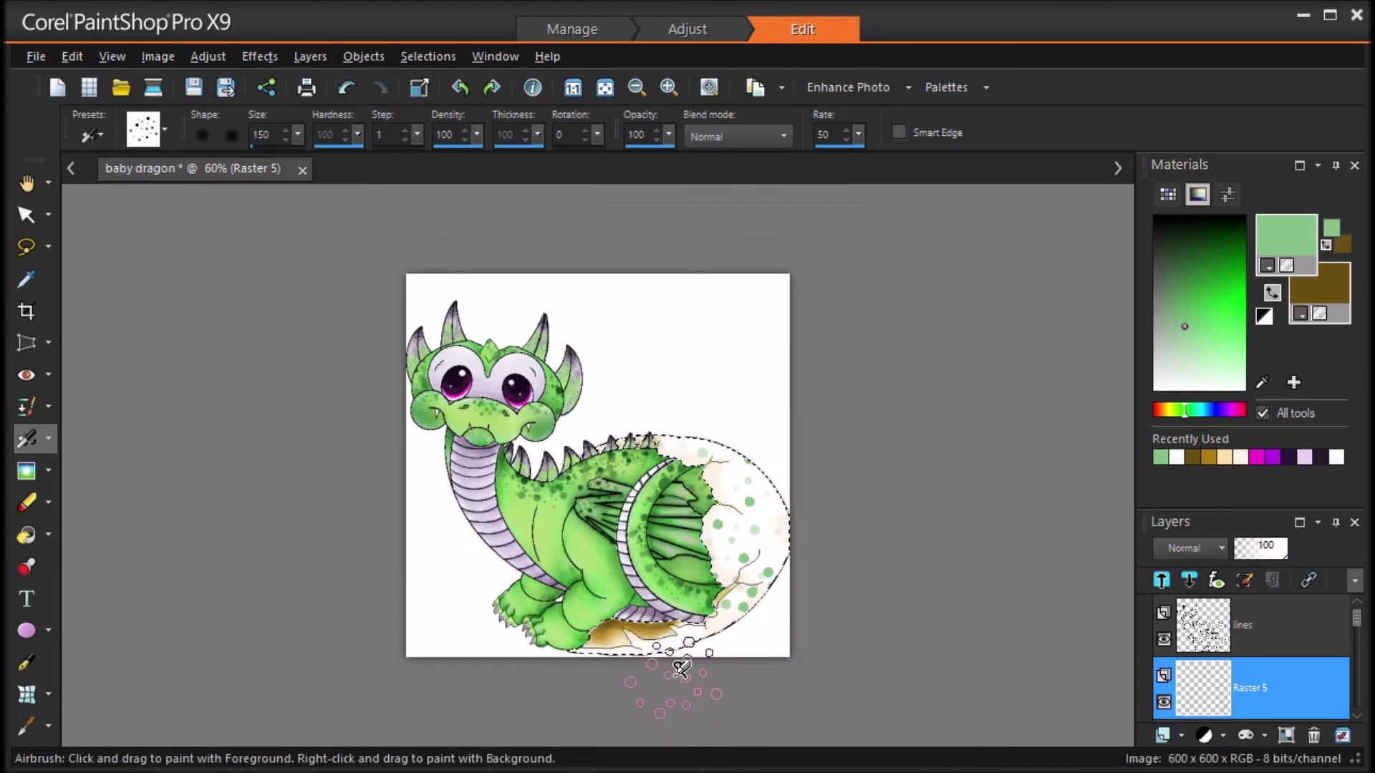
click(347, 87)
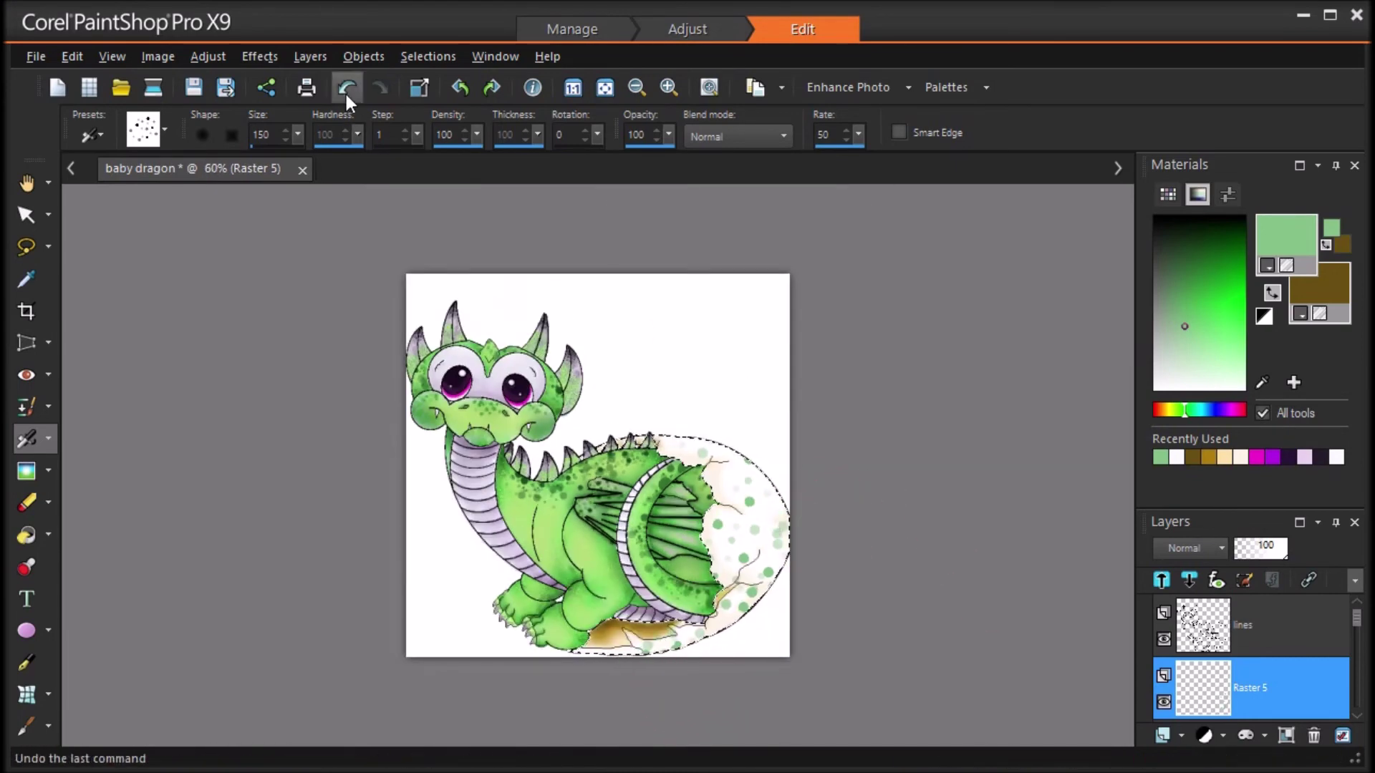
scroll(687, 358, up, 3)
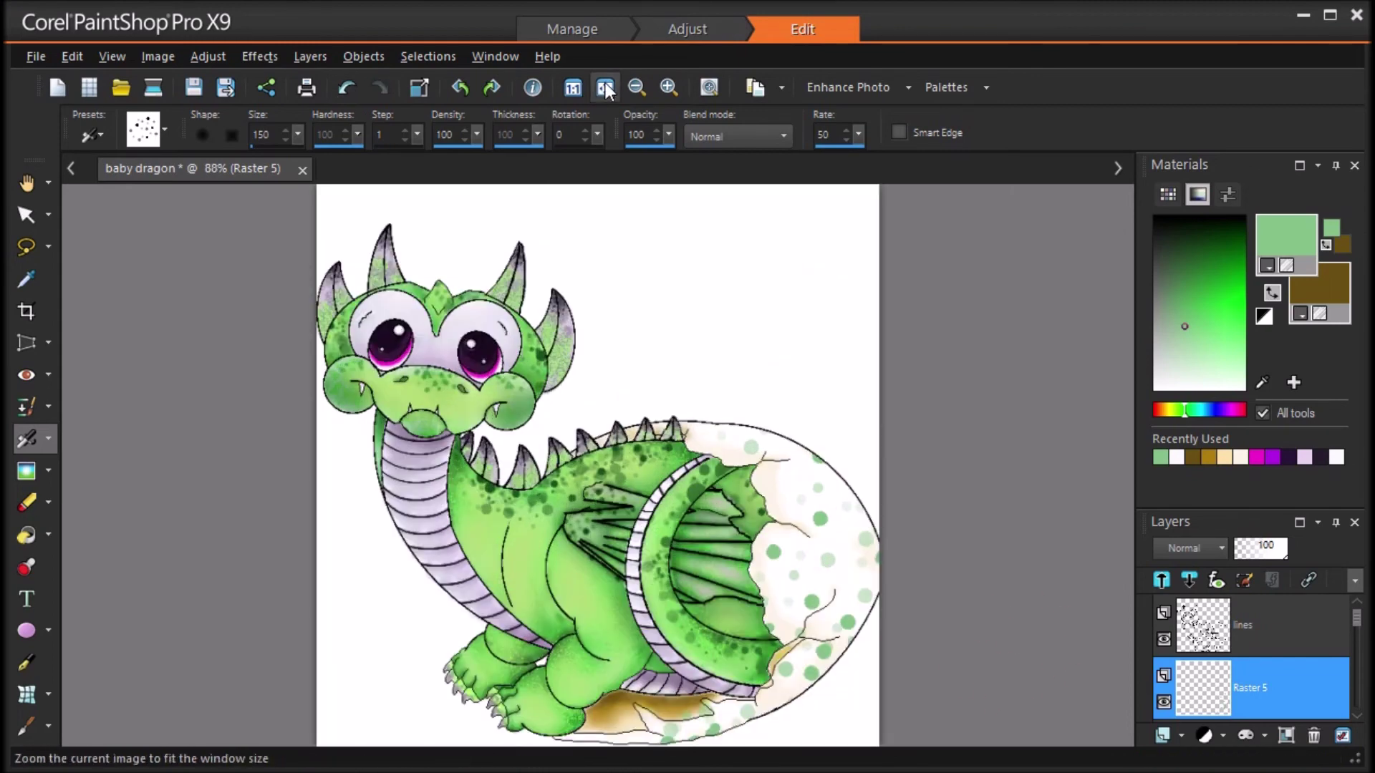
click(346, 89)
click(348, 89)
Step: Set Raster 5's blend mode to Multiply and lower its opacity to about 85
key(x)
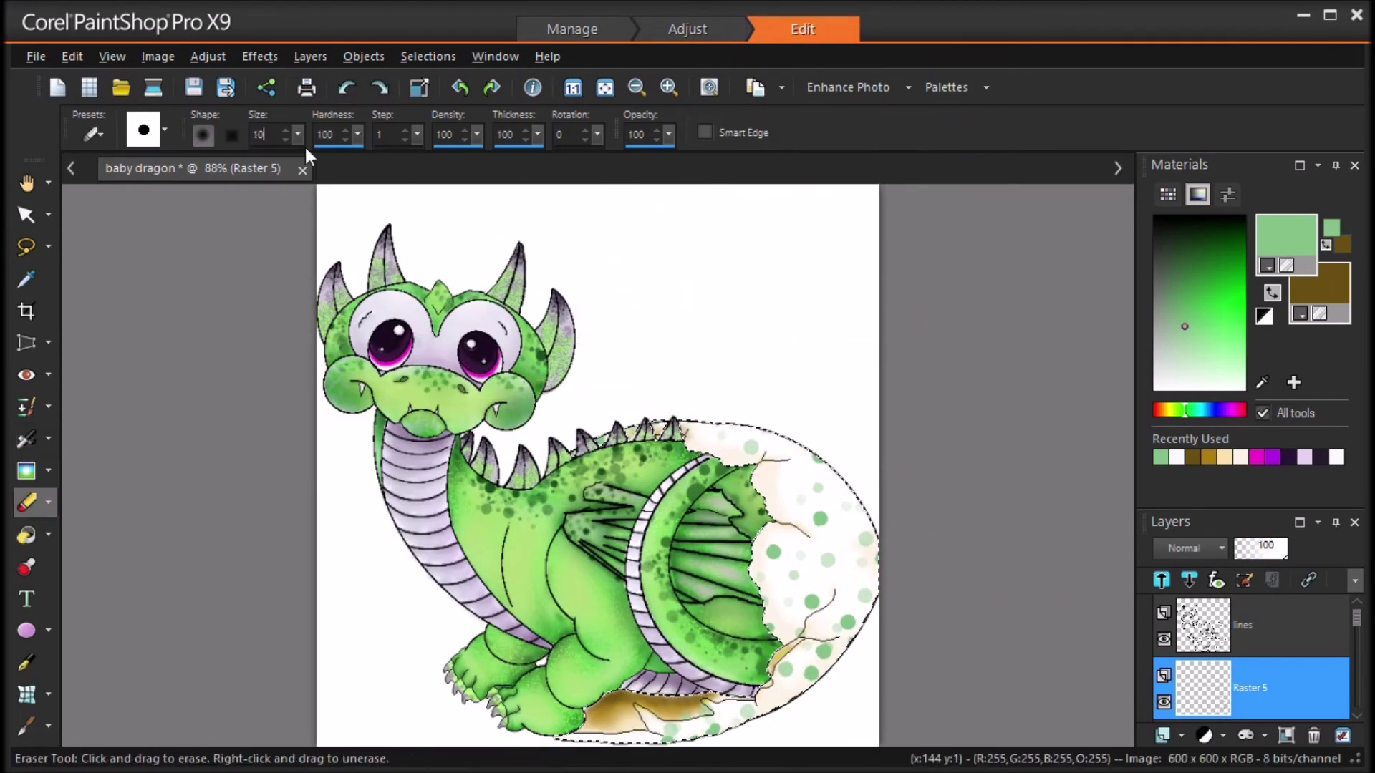
scroll(819, 745, up, 2)
mouse_move(1127, 585)
mouse_down()
mouse_move(1127, 607)
mouse_move(1127, 560)
mouse_up()
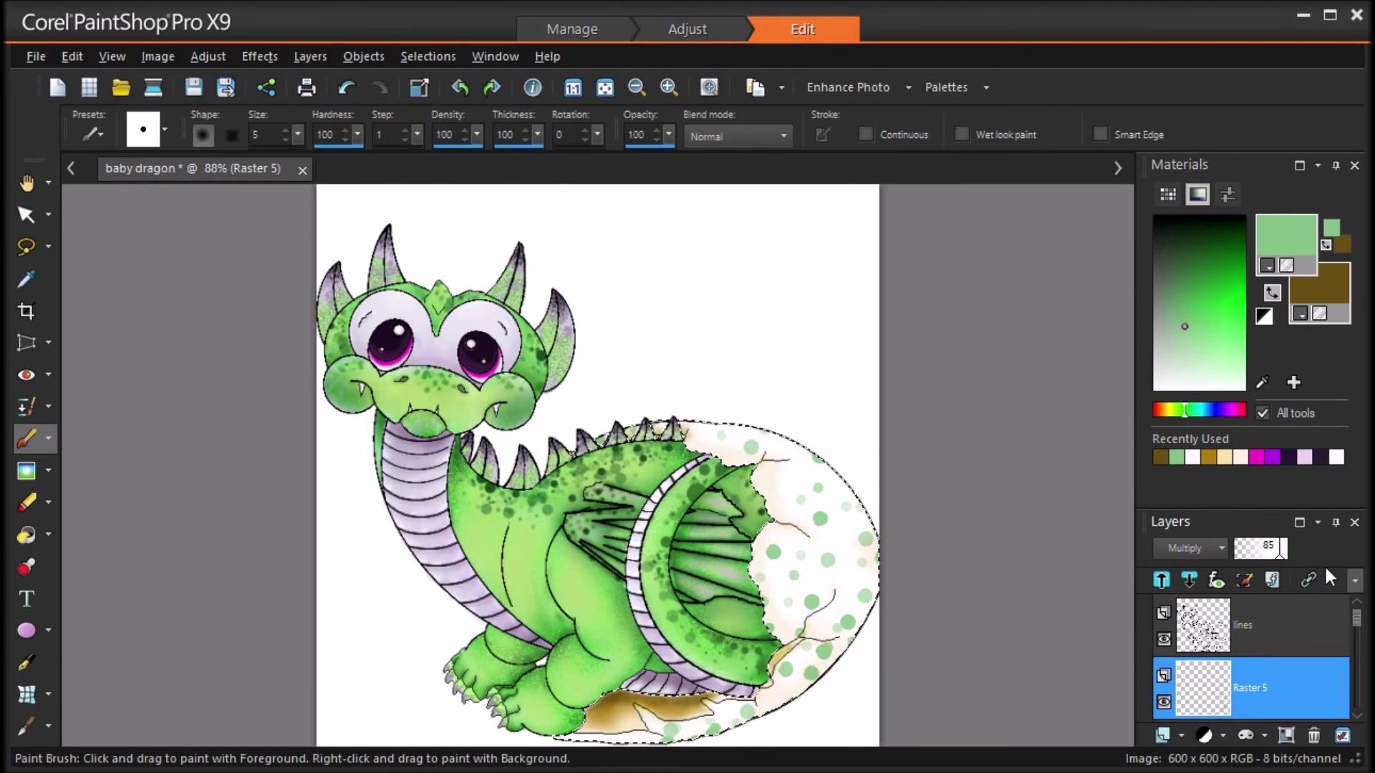
drag(1280, 555, 1275, 553)
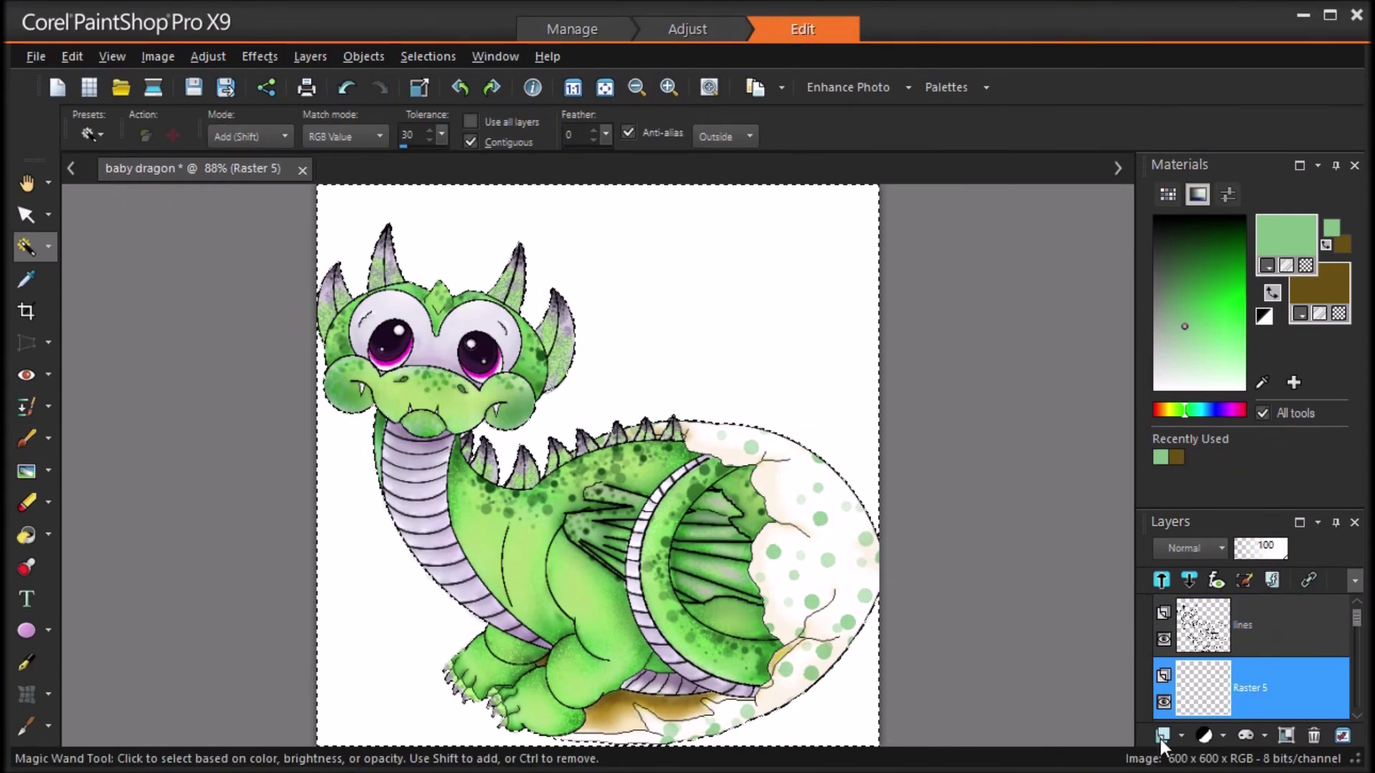
Step: Add a new raster layer for the selected background and place it below the spines layer
click(1181, 735)
click(1227, 571)
key(Return)
scroll(1264, 684, down, 3)
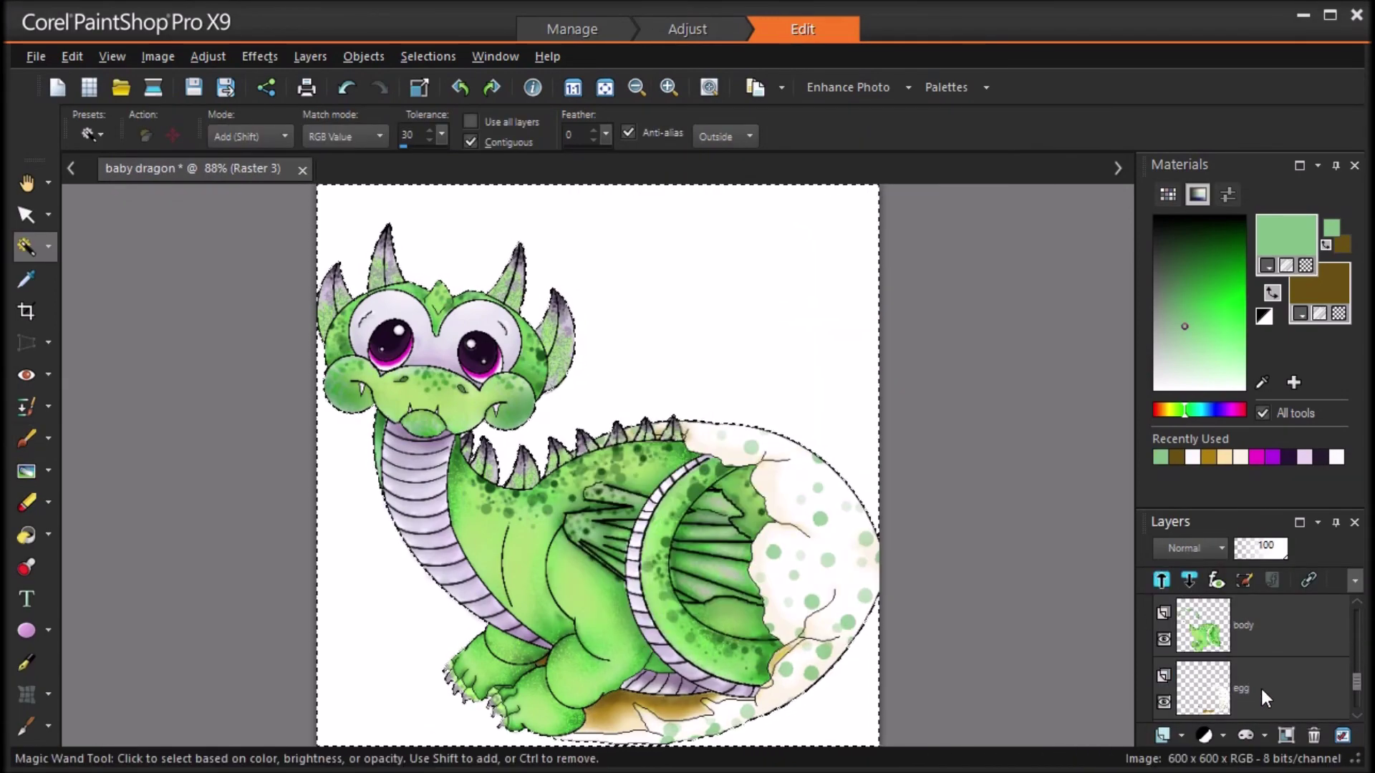
Step: Paint the selected background gray on Raster 3 with a size 140 Paint Brush and flood-fill the remaining area
key(b)
mouse_move(487, 250)
mouse_down()
mouse_move(363, 230)
mouse_move(817, 230)
mouse_move(794, 214)
mouse_move(525, 410)
mouse_up()
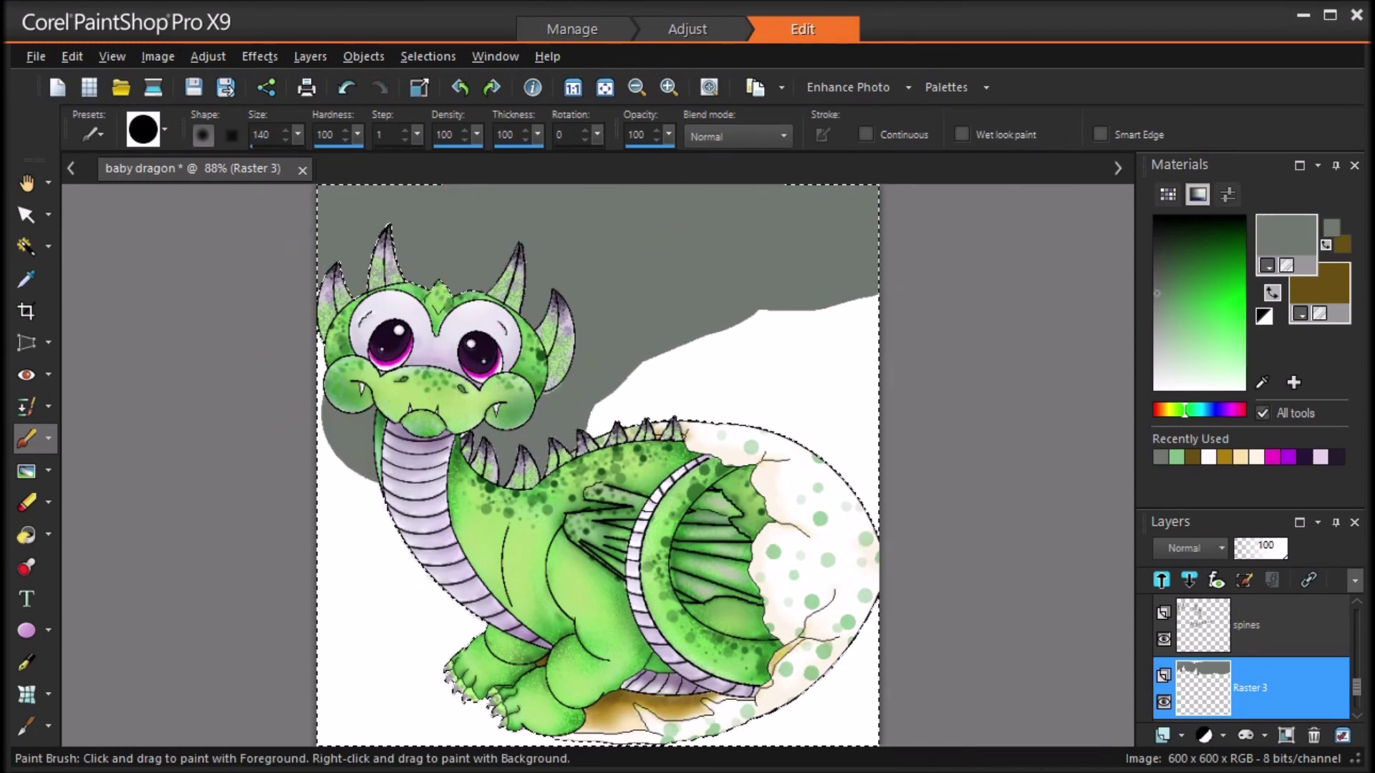
mouse_move(525, 410)
mouse_down()
mouse_move(346, 384)
mouse_move(376, 486)
mouse_move(874, 388)
mouse_move(894, 519)
mouse_up()
click(26, 534)
click(375, 644)
key(b)
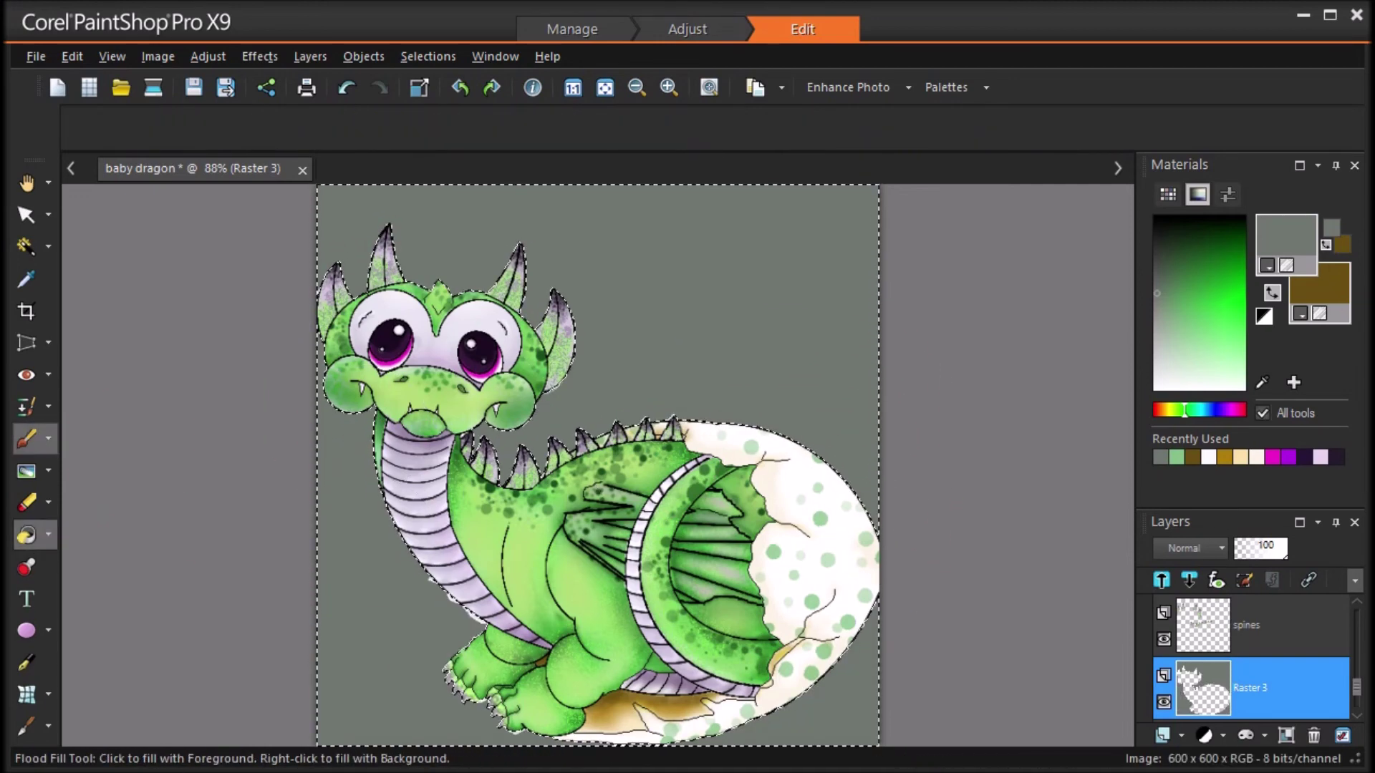
Step: Paint a dark blue ground shadow beneath the dragon on Raster 6 with a flattened brush, starting from size 586, thickness 37 and rotation 85
key(ctrl+d)
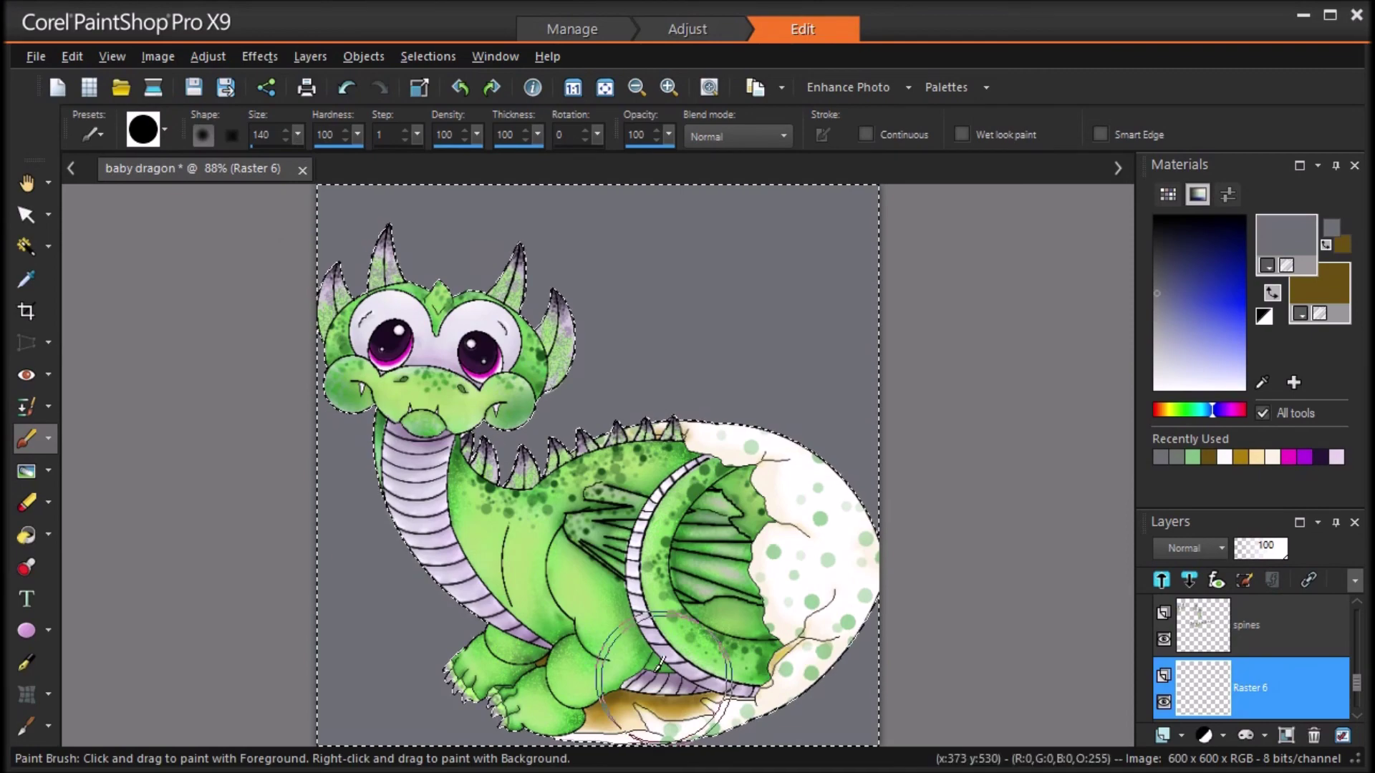
drag(537, 135, 516, 145)
mouse_move(597, 134)
mouse_down()
mouse_move(665, 159)
mouse_move(552, 221)
mouse_up()
drag(297, 135, 302, 147)
drag(537, 135, 503, 149)
drag(297, 135, 308, 147)
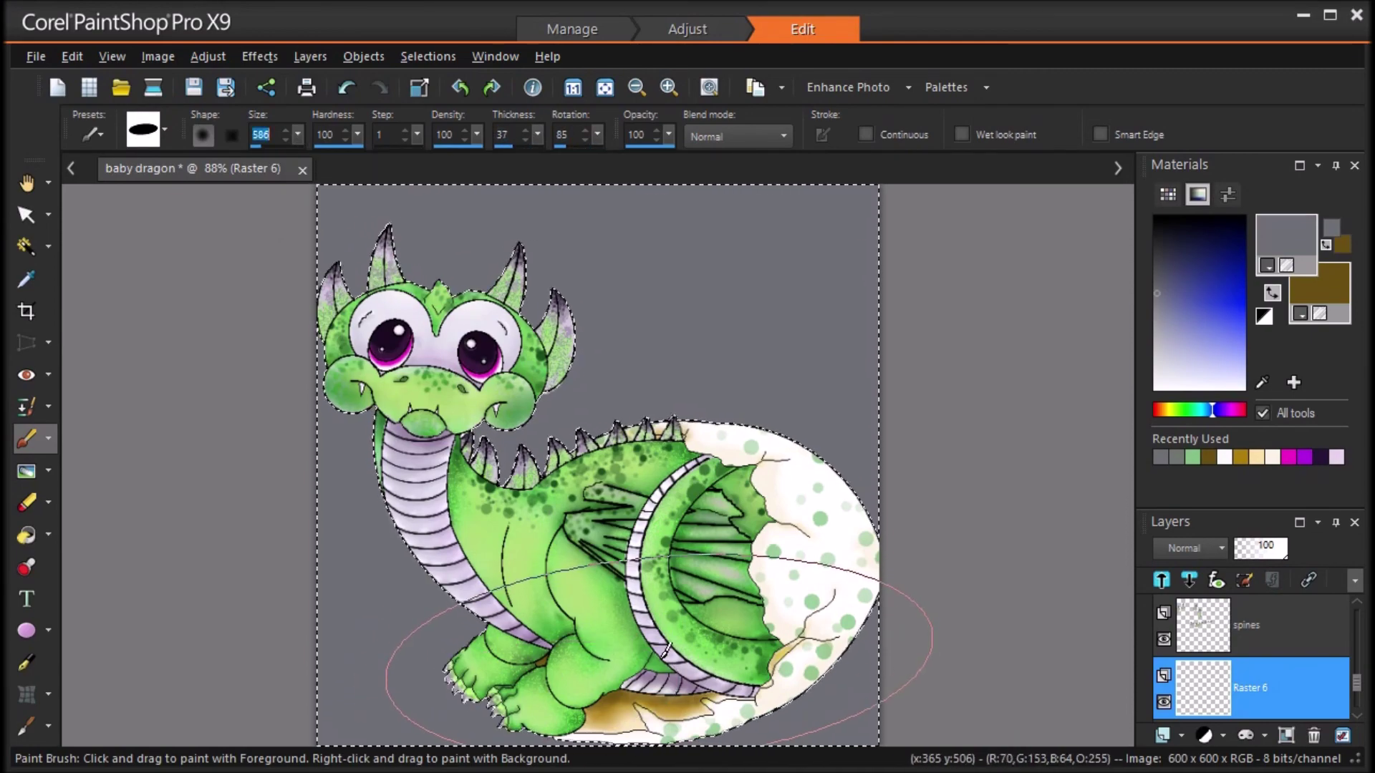
click(661, 660)
click(1166, 267)
drag(652, 685, 622, 682)
drag(297, 134, 227, 147)
mouse_move(597, 134)
mouse_down()
mouse_move(521, 141)
mouse_move(607, 146)
mouse_up()
drag(298, 134, 316, 145)
Step: Apply an Average blur to the ground shadow with the last used settings and lower Raster 6's opacity to 46
click(212, 58)
mouse_move(250, 473)
click(559, 474)
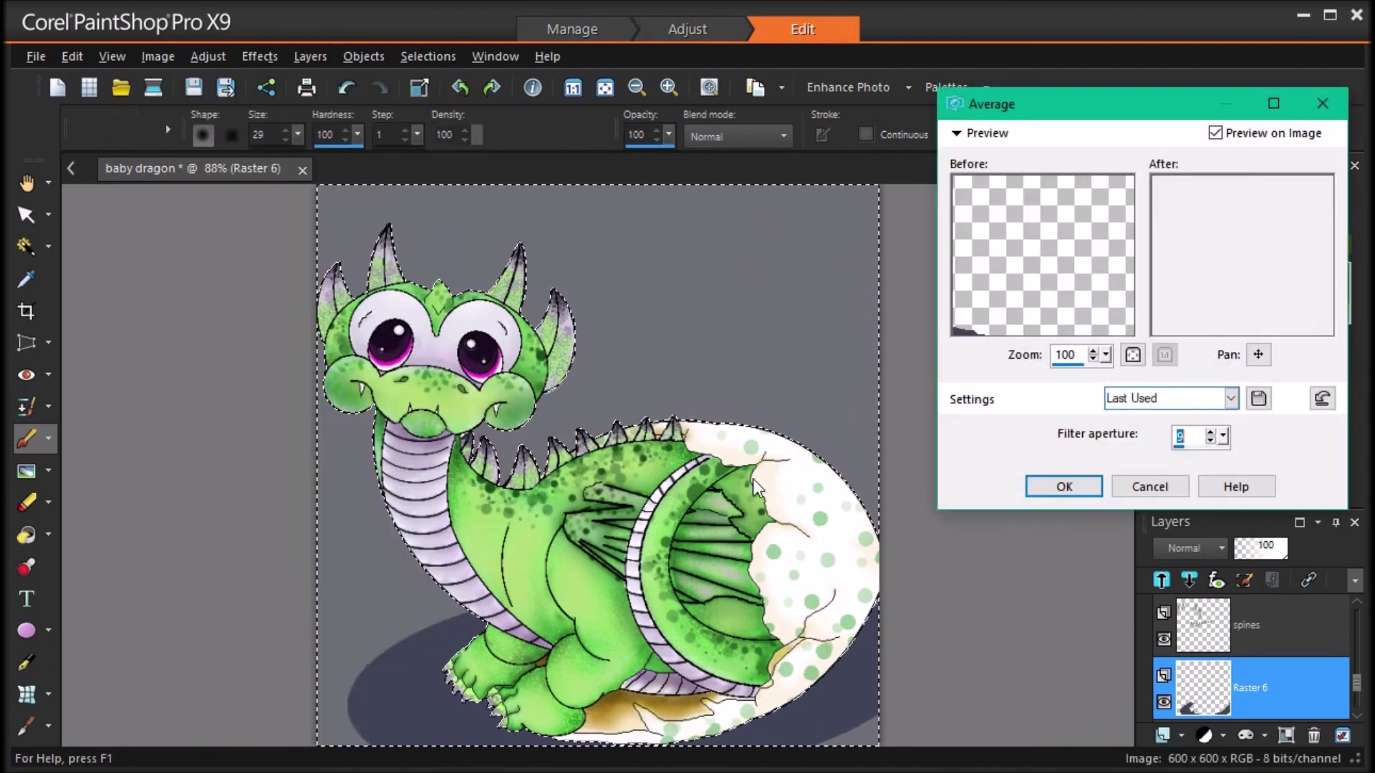
click(1062, 485)
drag(1286, 557, 1258, 558)
Step: Clear the background selection and toggle a layer's visibility off and on
click(26, 247)
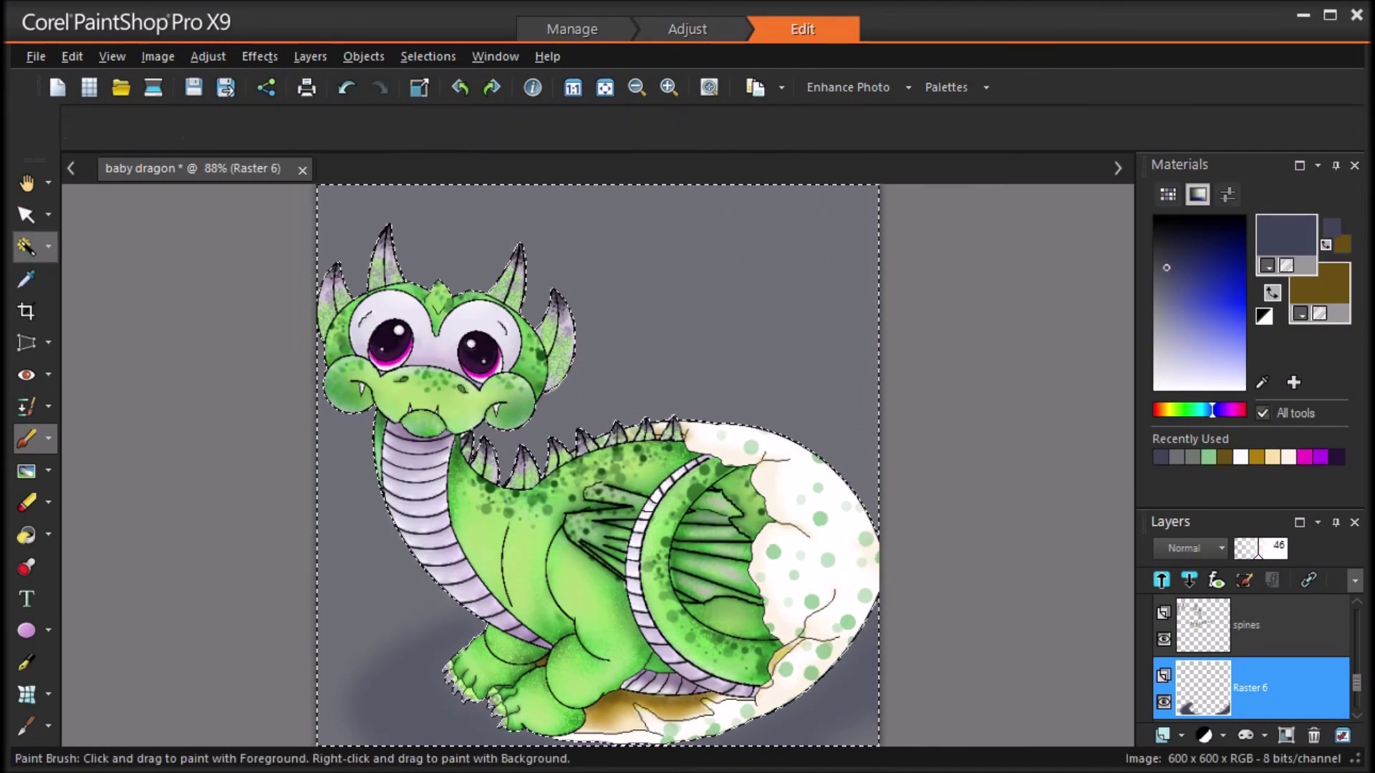
right_click(980, 467)
click(1165, 639)
click(1165, 639)
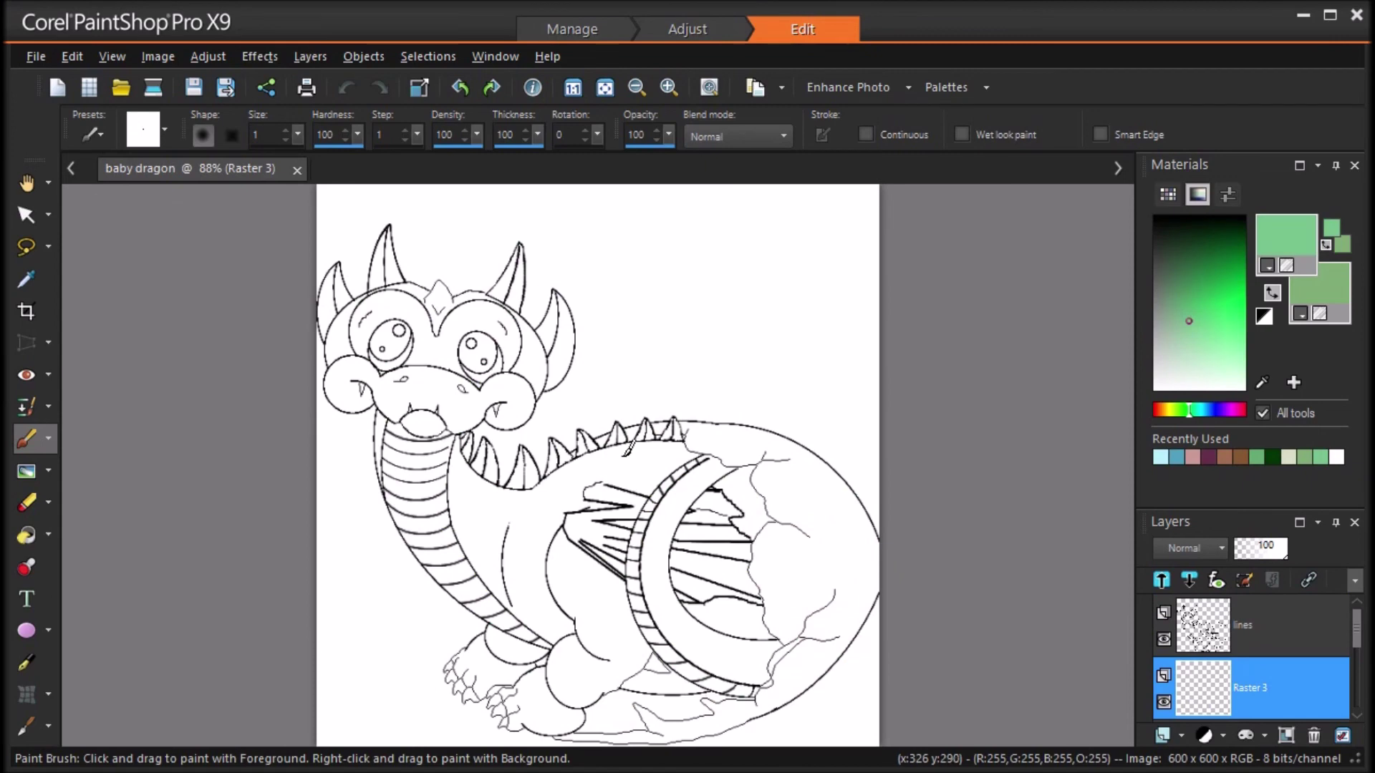
Step: Flood-fill the dragon's torso, legs and feet with light green on Raster 3 of the uncolored line drawing
key(c)
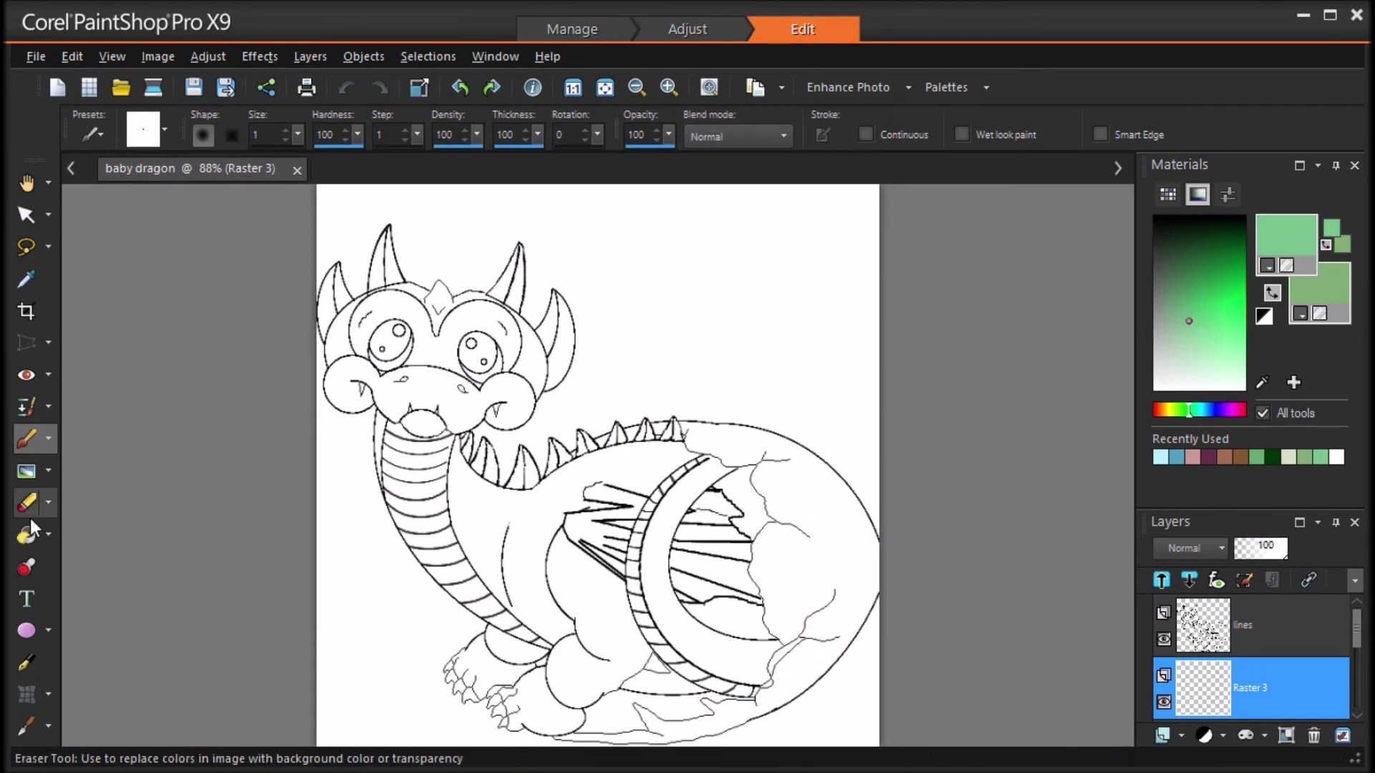
key(f)
click(505, 505)
click(566, 673)
click(535, 679)
click(471, 669)
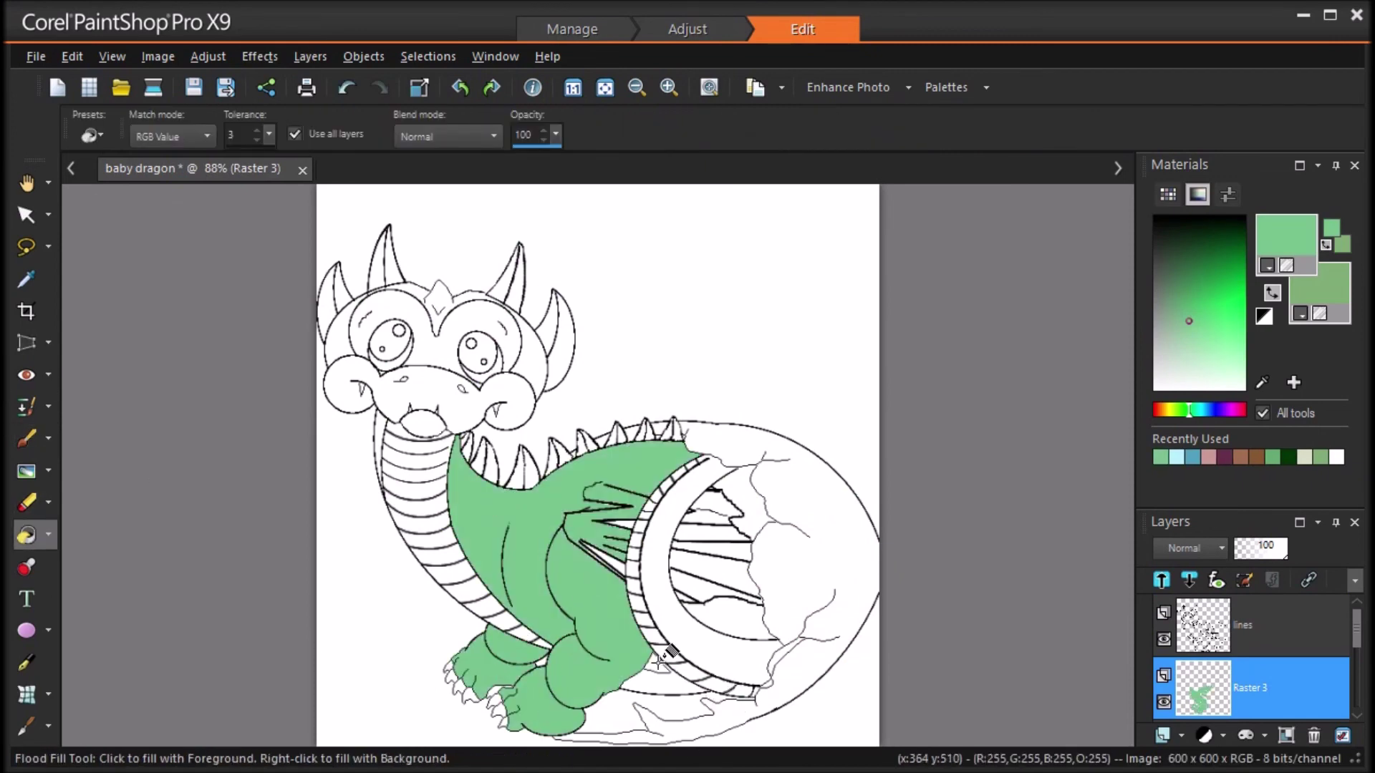
Step: Flood-fill the curled tail and the wing sections beside the eggshell with the same light green
click(748, 486)
click(752, 622)
click(719, 494)
click(712, 519)
click(712, 573)
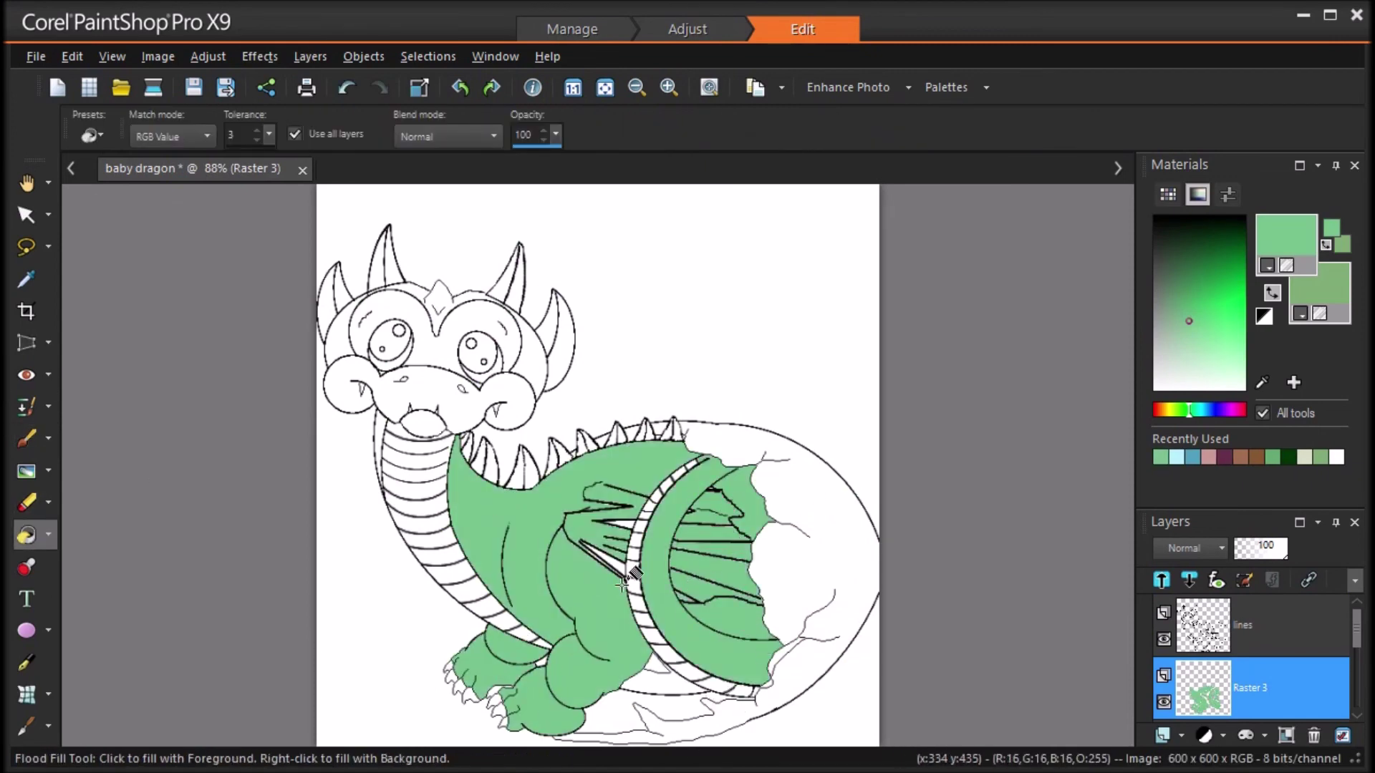
Step: Flood-fill the back edge of the neck and the sides of the head with the same light green
click(379, 430)
click(535, 364)
click(337, 345)
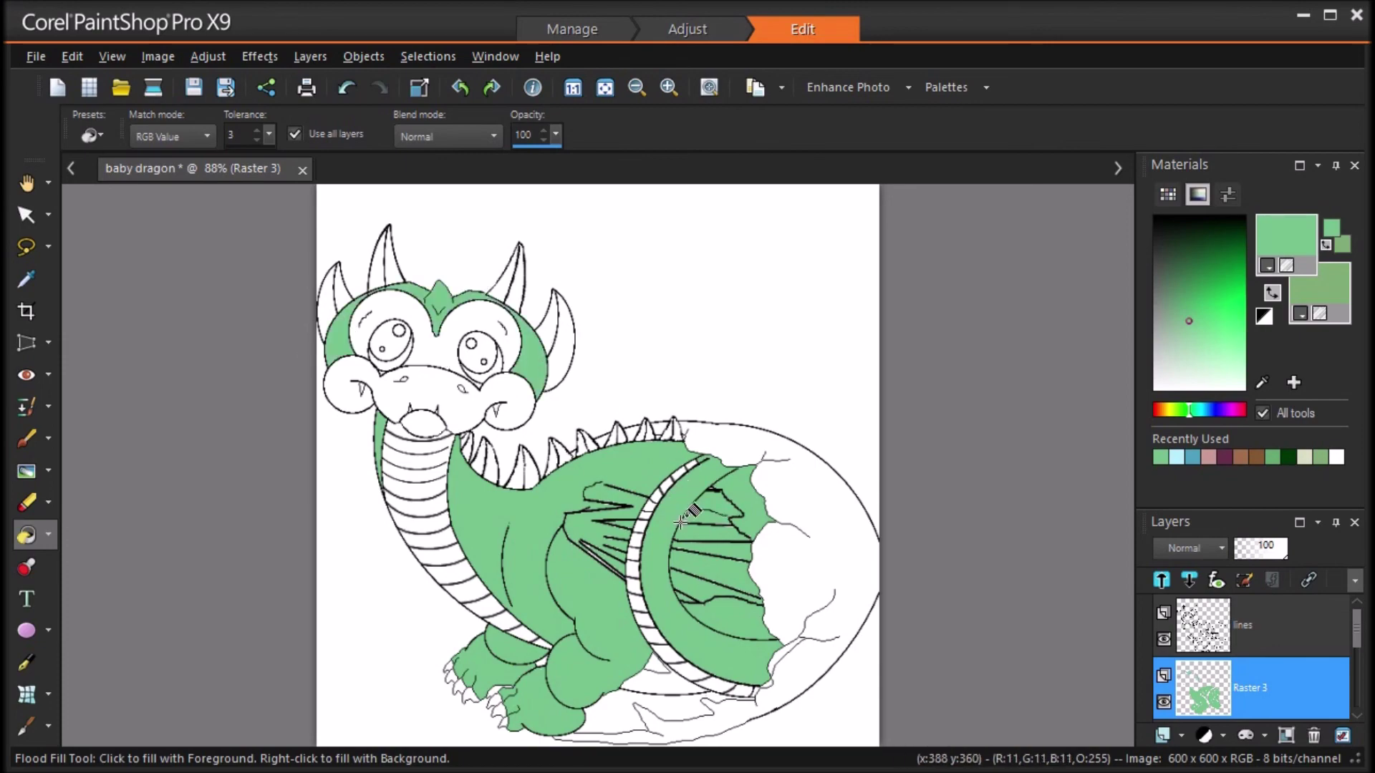